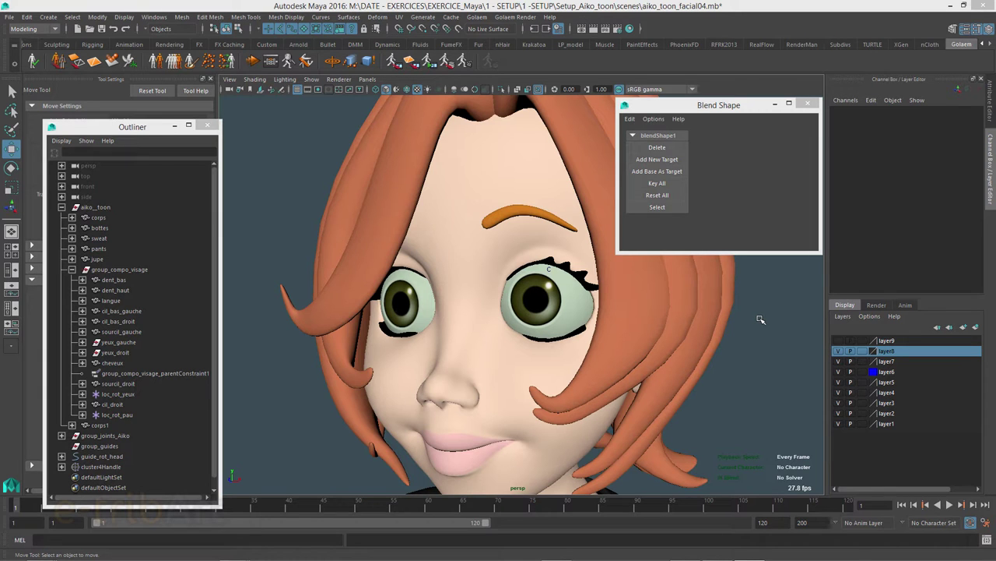
Orbit around the toon face and close the Blend Shape editor, leaving the Outliner showing.
mouse_move(554, 322)
alt+mouse_down()
mouse_move(582, 327)
mouse_move(551, 322)
alt+mouse_up()
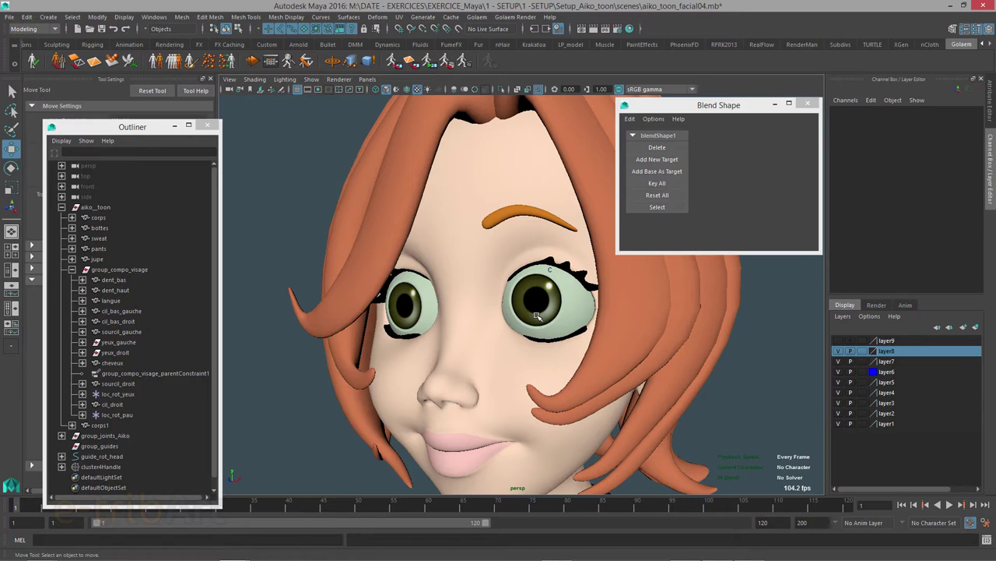
click(812, 107)
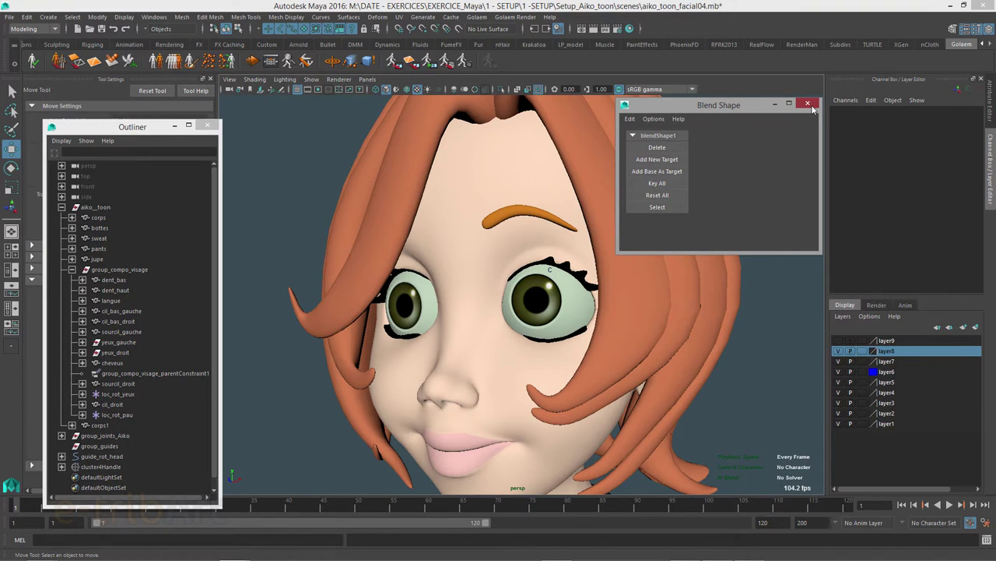
click(812, 106)
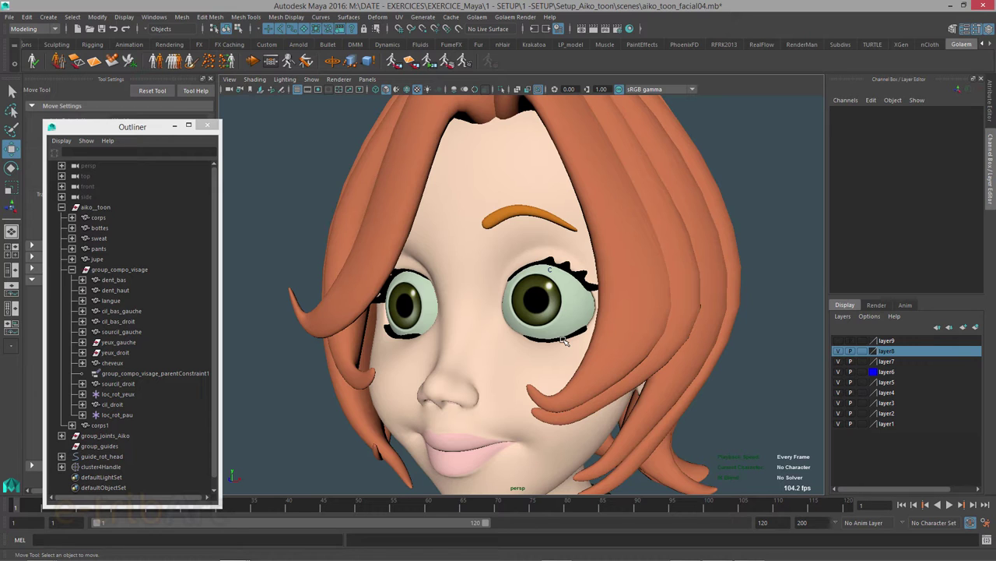
Tear off the Deform menu into a floating window parked at the upper right of the viewport.
click(379, 17)
mouse_move(378, 18)
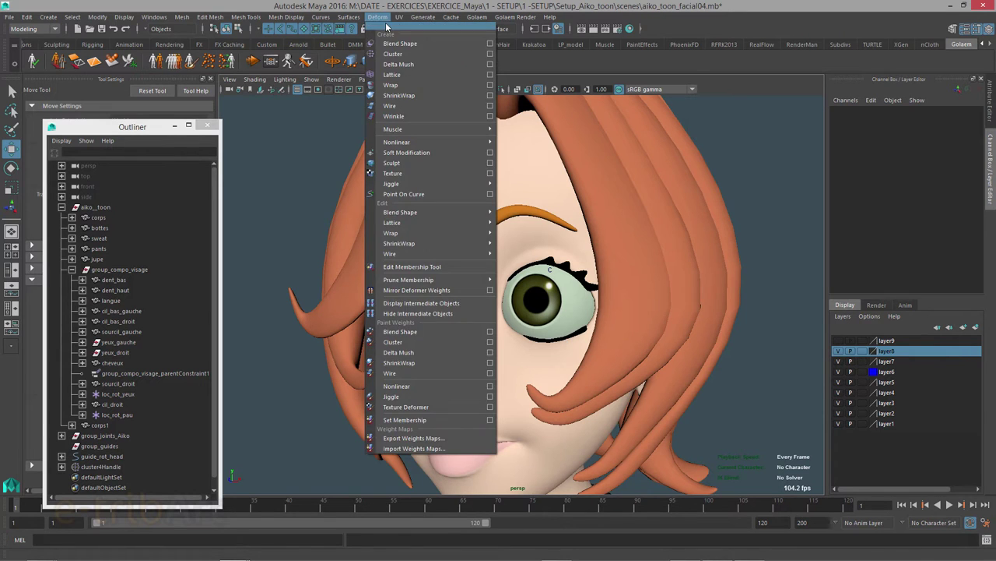
click(389, 33)
drag(390, 19, 806, 50)
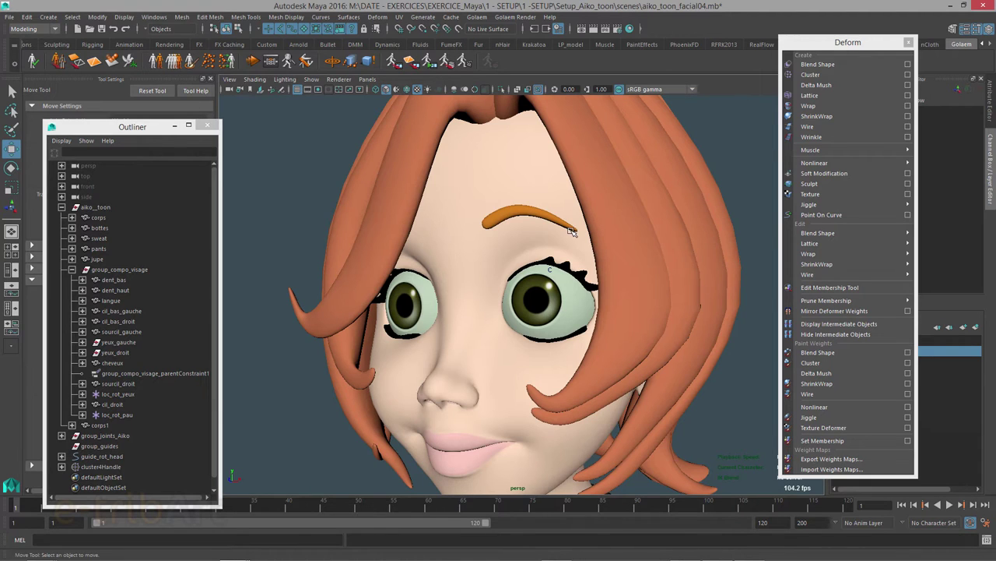
alt+drag(573, 232, 540, 210)
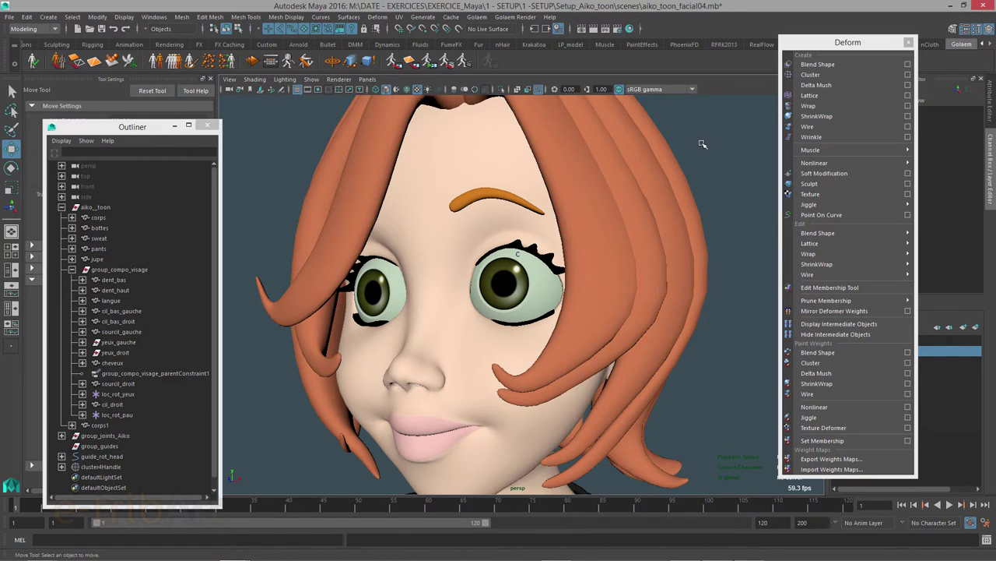
mouse_move(814, 47)
mouse_down()
mouse_move(274, 129)
mouse_move(641, 102)
mouse_move(848, 111)
mouse_up()
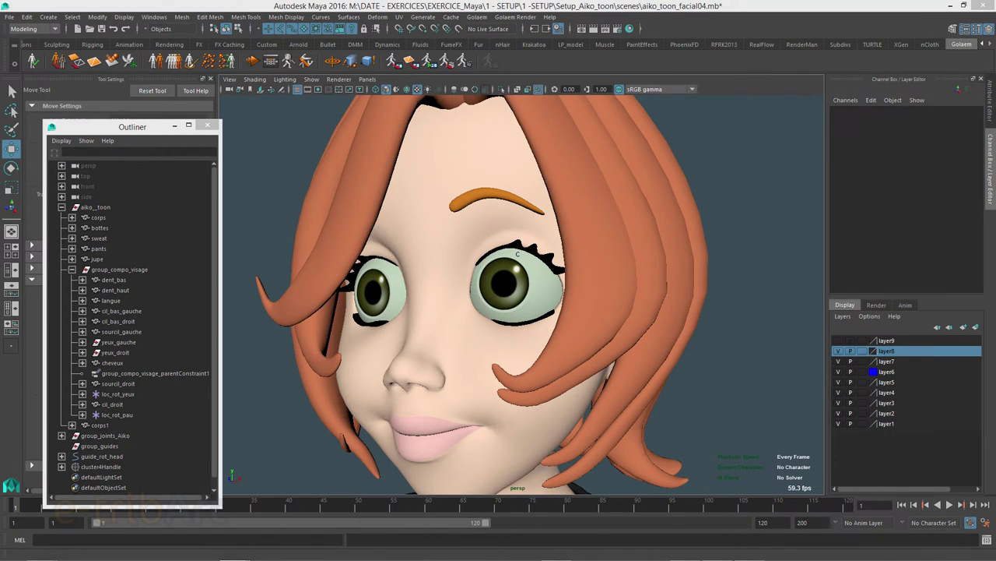
Hide layer8's eyelashes and eye outlines and tumble in toward the face.
click(839, 351)
mouse_move(545, 364)
alt+mouse_down()
mouse_move(563, 338)
mouse_move(661, 367)
mouse_move(645, 366)
mouse_move(637, 294)
alt+mouse_up()
scroll(563, 338, up, 3)
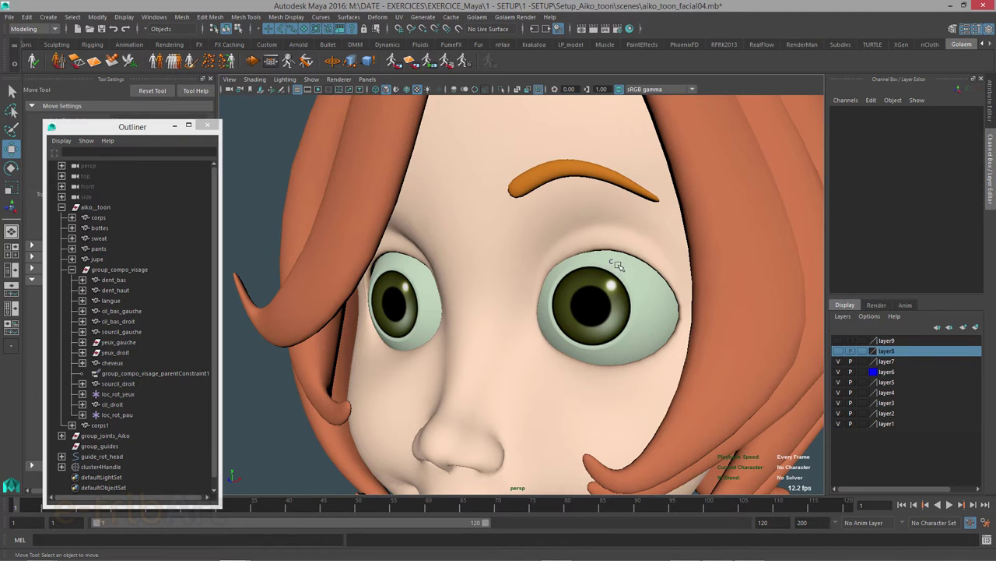
alt+drag(615, 260, 632, 270)
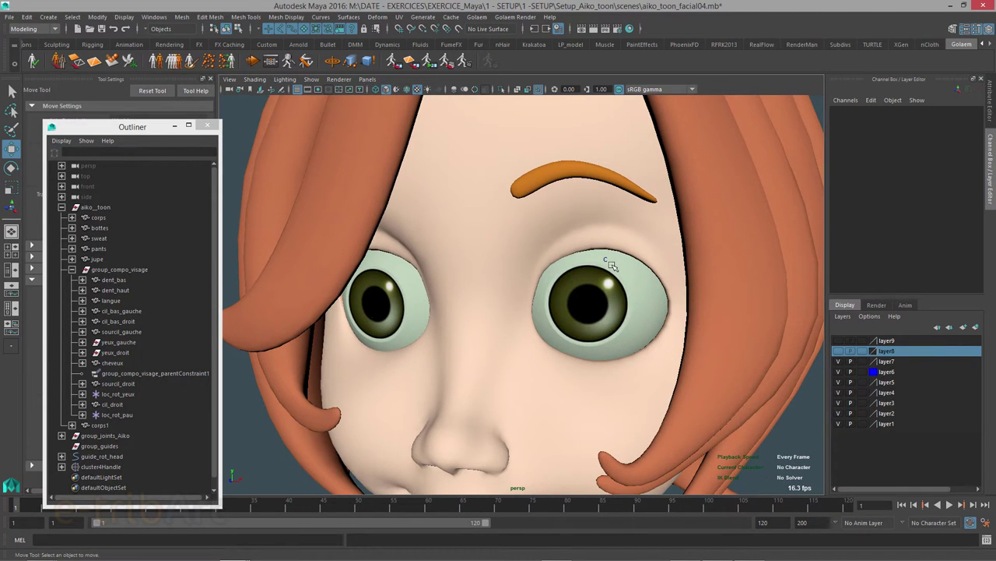
Hide layer7's eyeballs and frame the empty left eye socket.
click(838, 361)
alt+drag(639, 297, 624, 287)
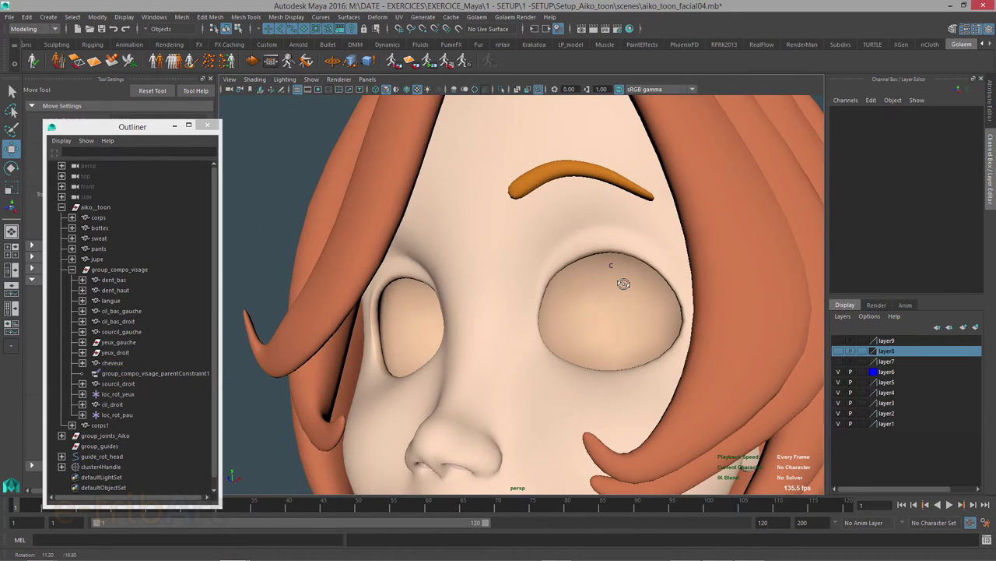
scroll(627, 283, up, 3)
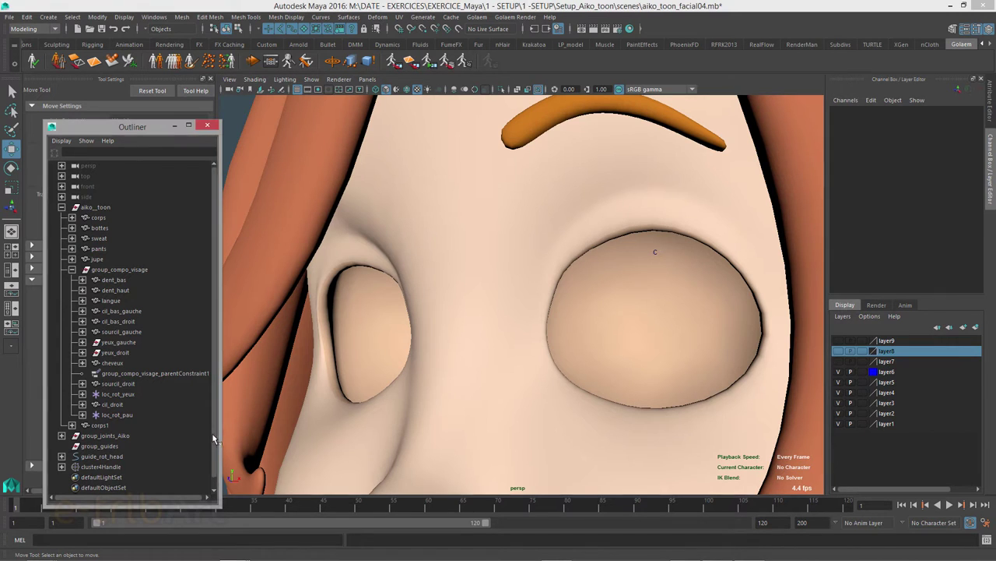
scroll(216, 452, down, 1)
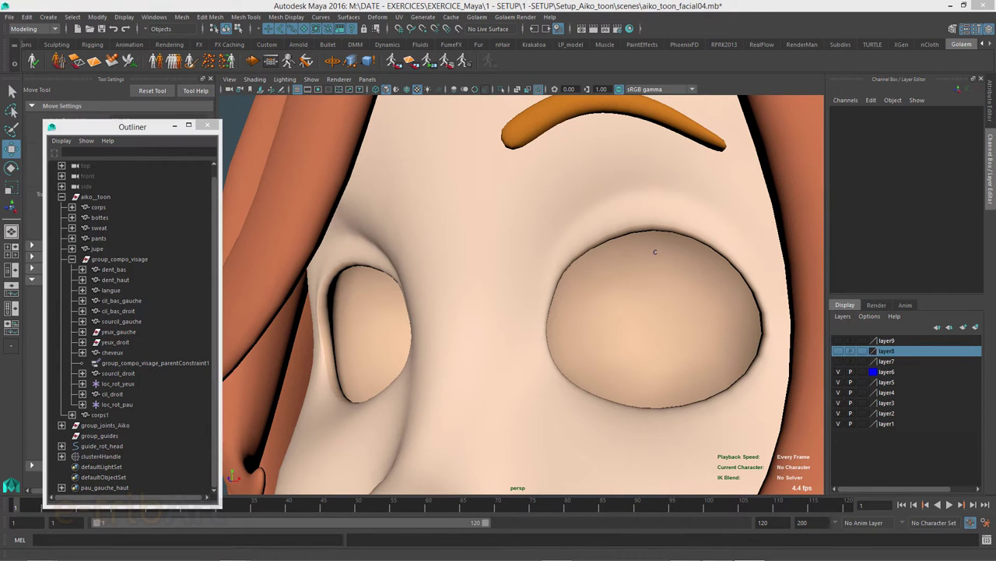
Test-rotate cluster4Handle on the eye, leave it unrotated, then select the corps face mesh.
click(655, 251)
key(e)
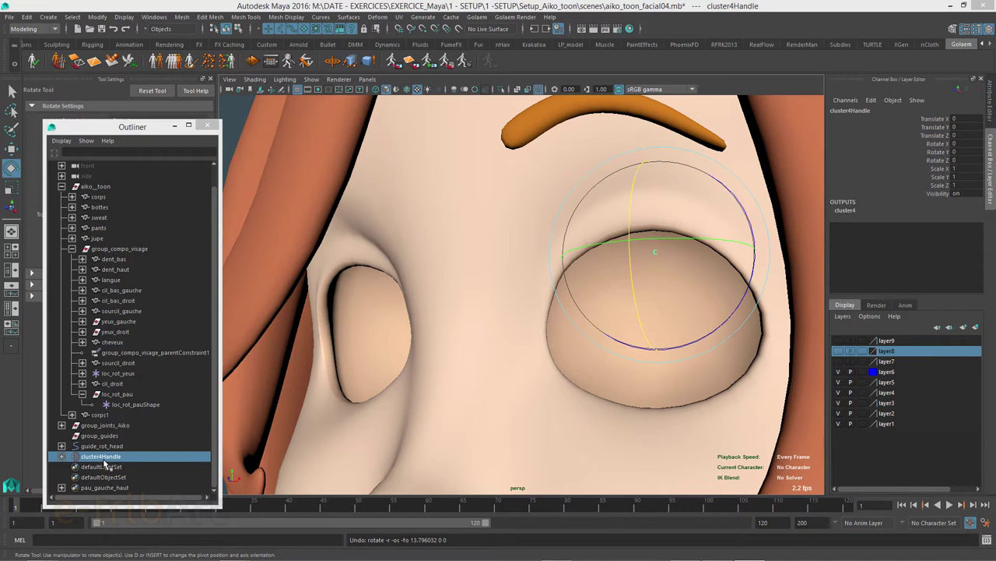
drag(676, 302, 676, 314)
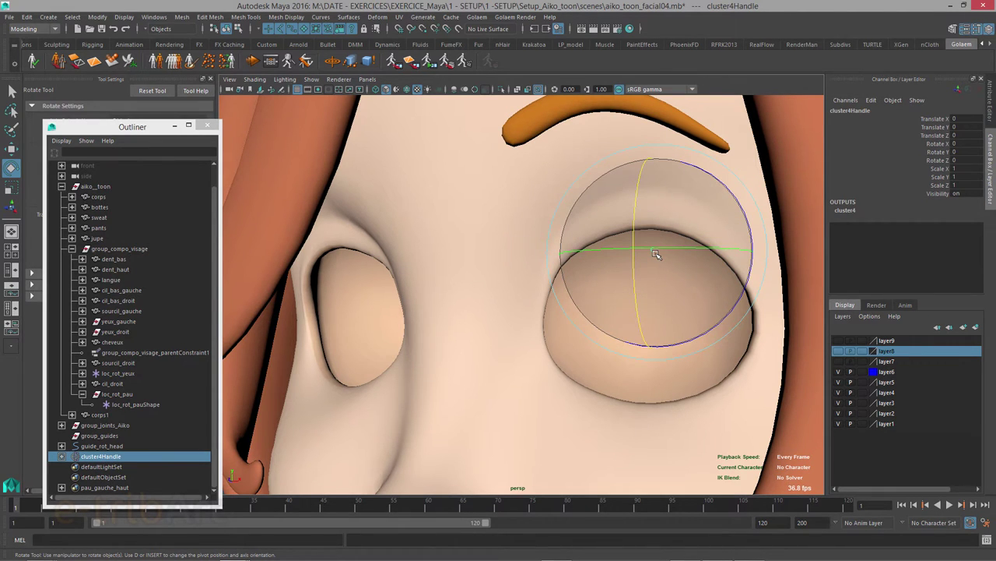
alt+drag(656, 255, 643, 303)
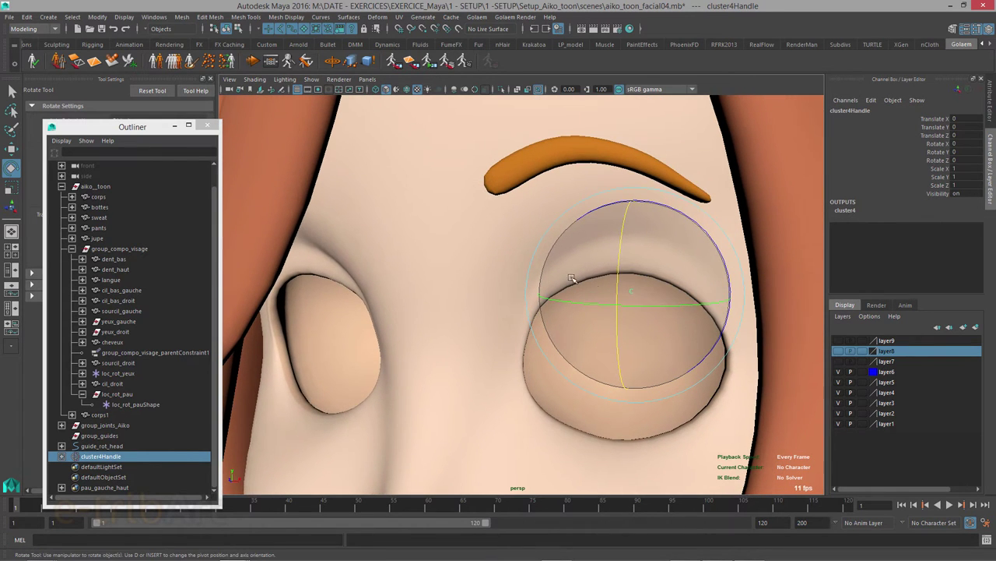
click(522, 248)
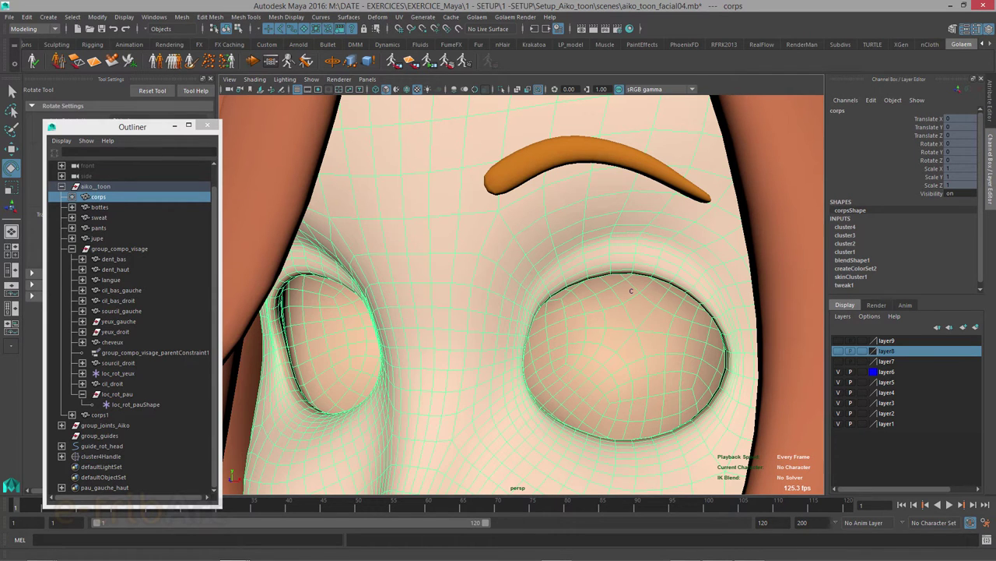
Start the Paint Set Membership Tool from the floating Deform window, with the Outliner moved aside.
drag(949, 8, 826, 35)
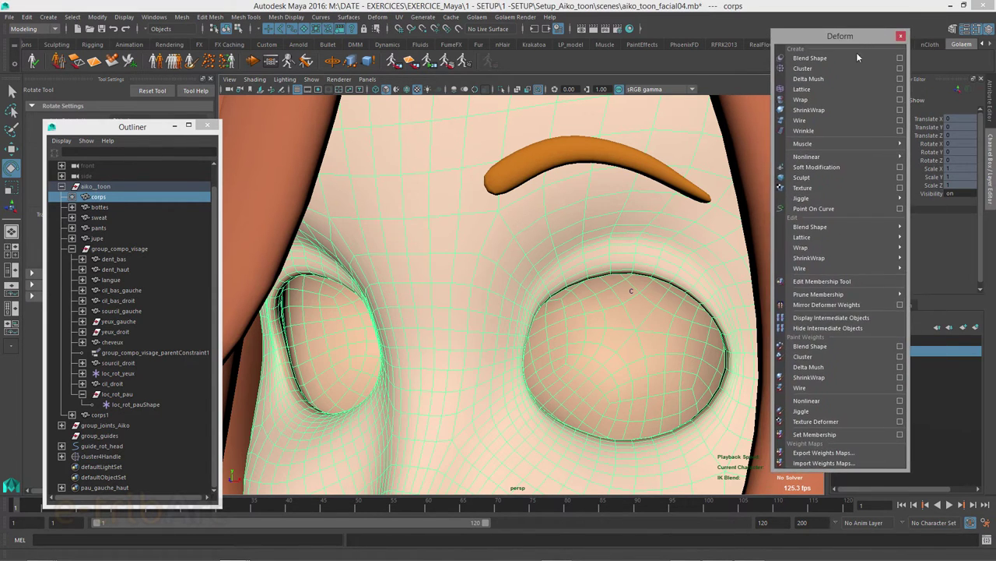
click(808, 437)
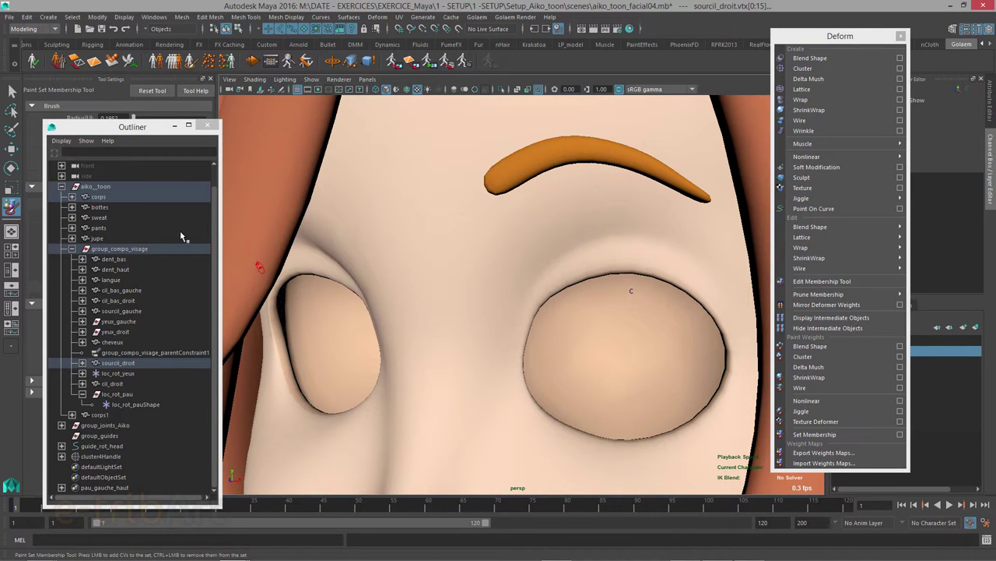
drag(130, 126, 995, 36)
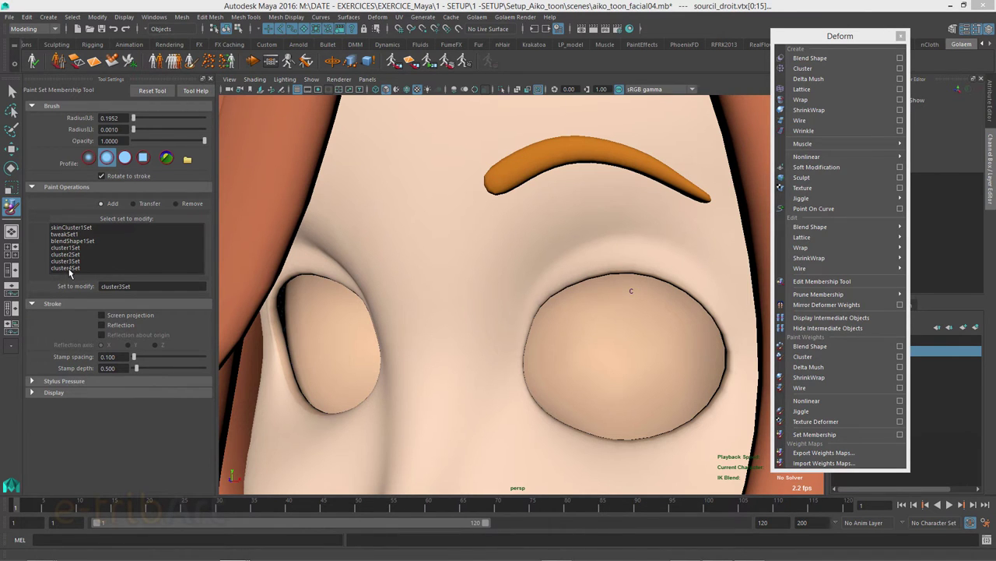
Make cluster4Set the set to modify so its eye vertices display.
click(69, 267)
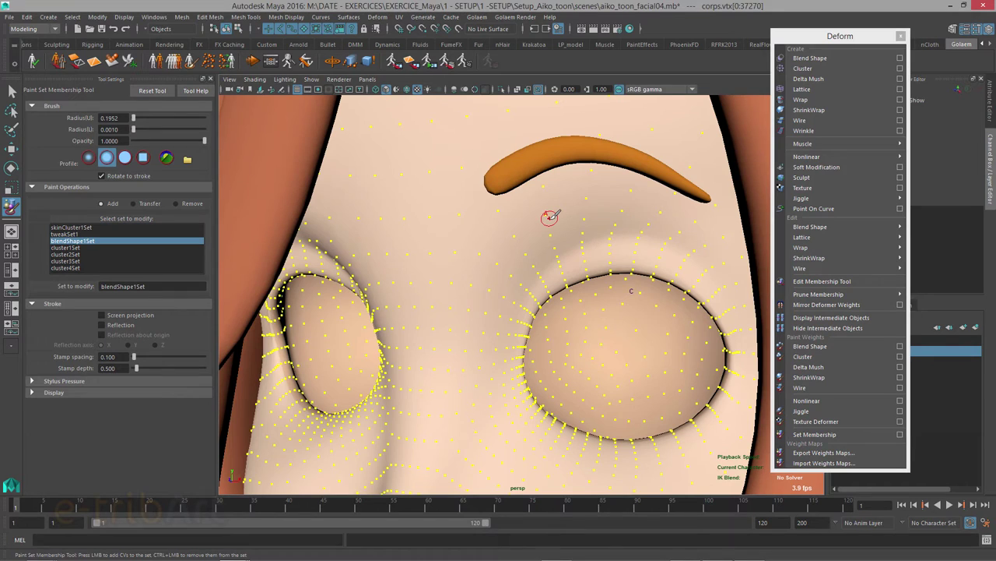
key(ctrl+z)
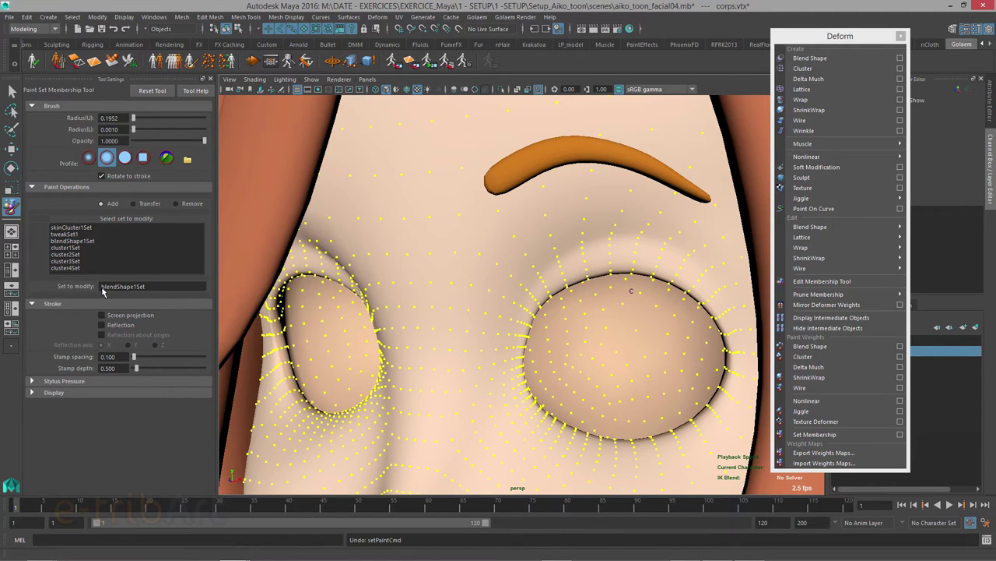
click(66, 268)
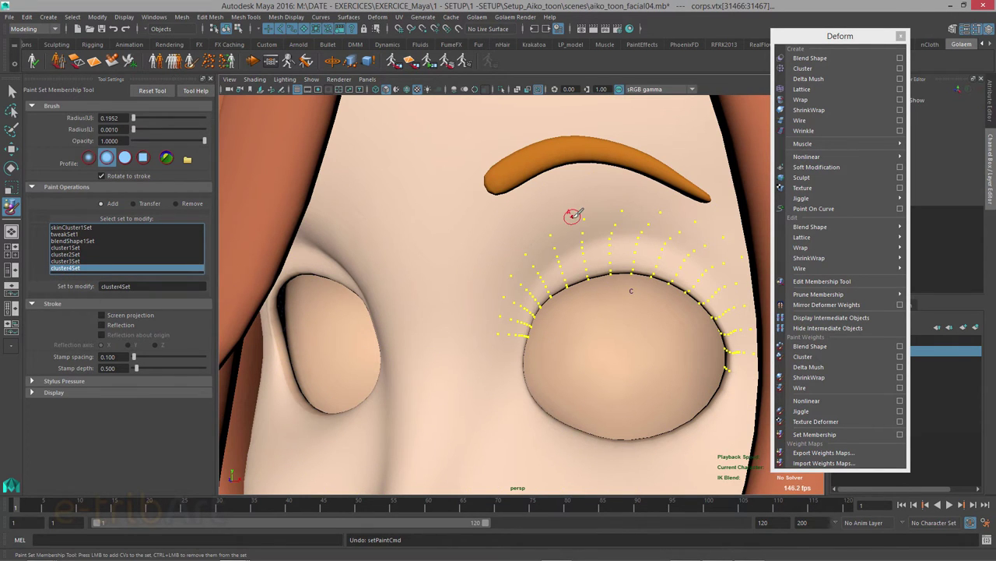
key(ctrl+z)
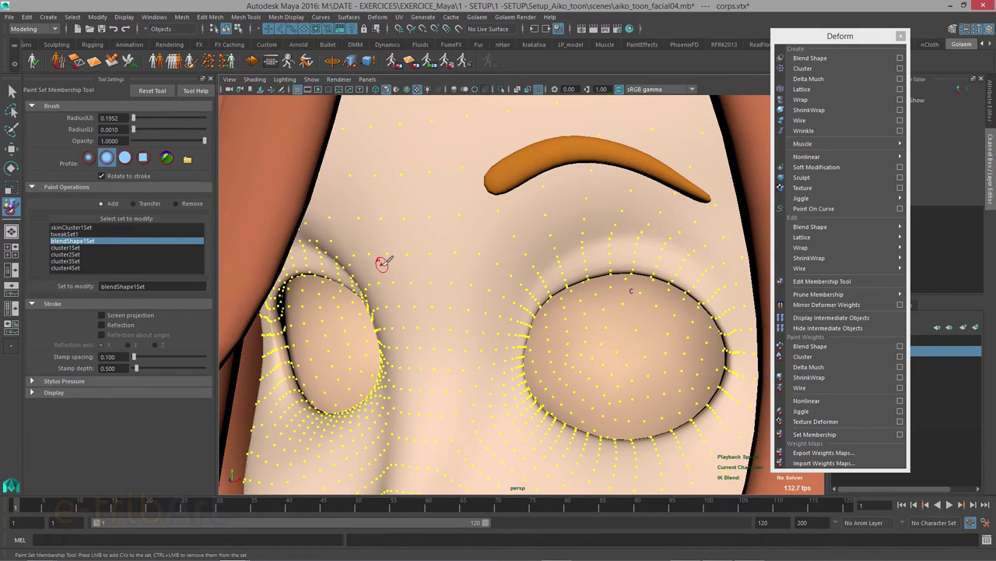
key(ctrl+z)
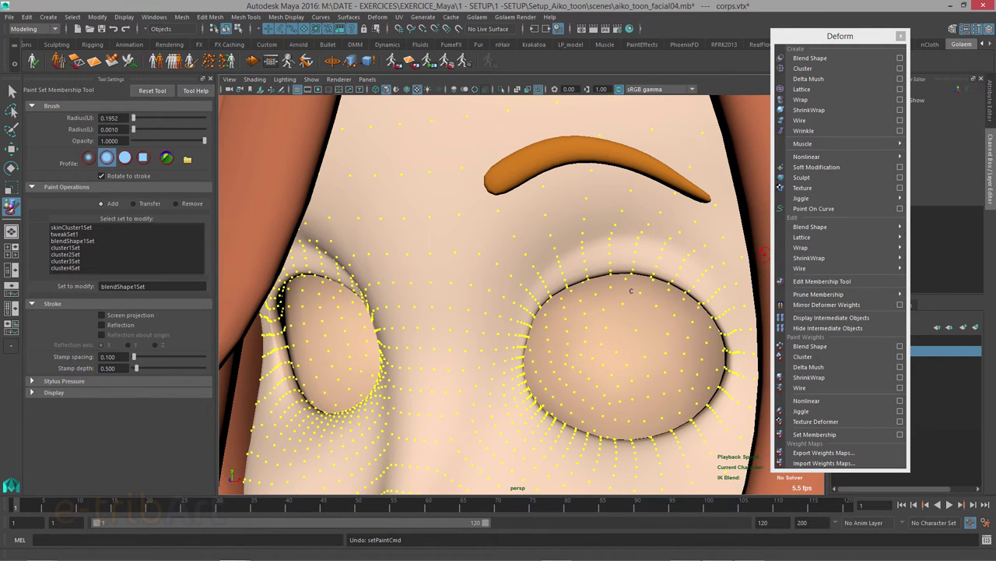
key(ctrl+z)
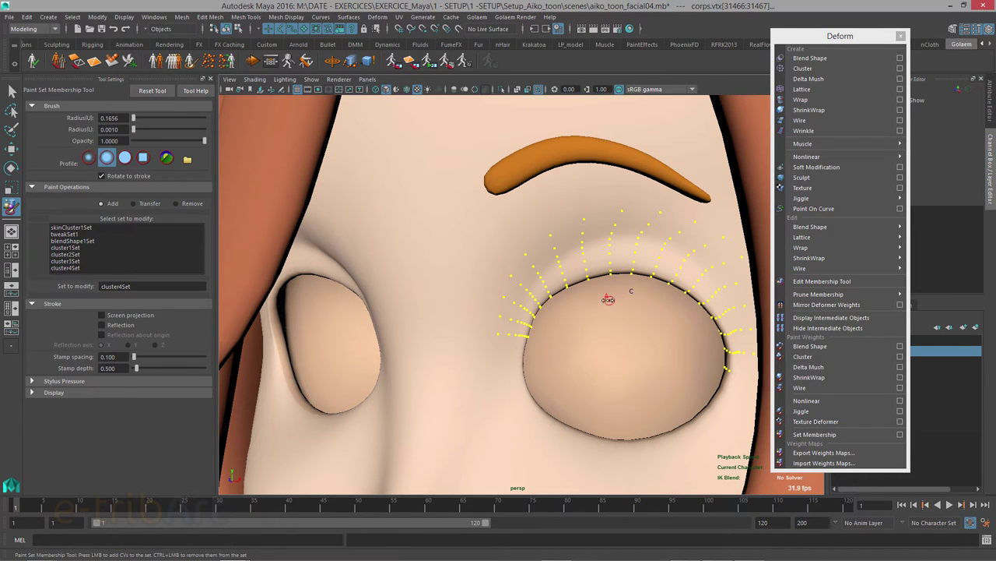
Enlarge the brush, paint brow and side-of-eye vertices, then undo those extra points.
drag(608, 299, 620, 298)
drag(528, 242, 571, 222)
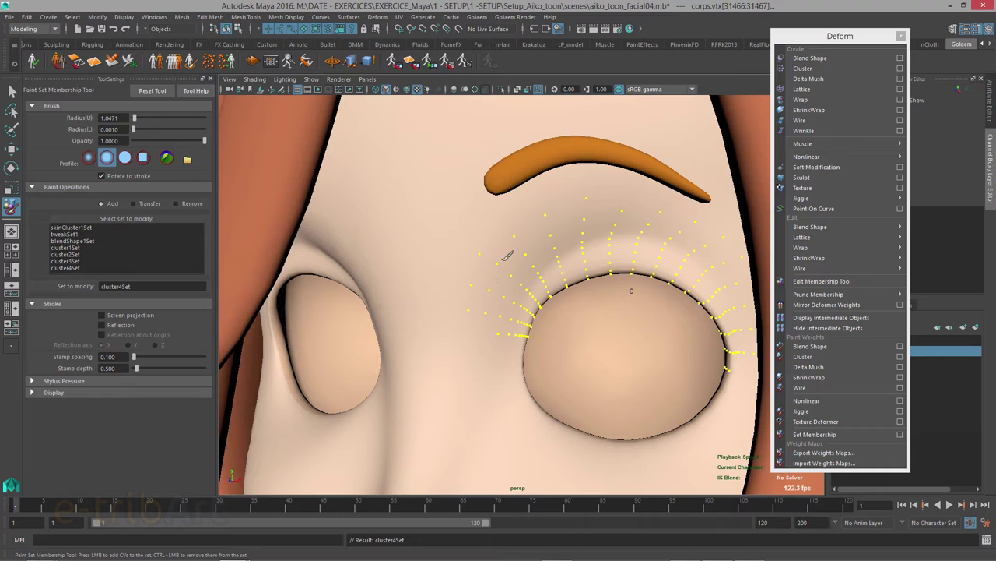
drag(508, 256, 508, 311)
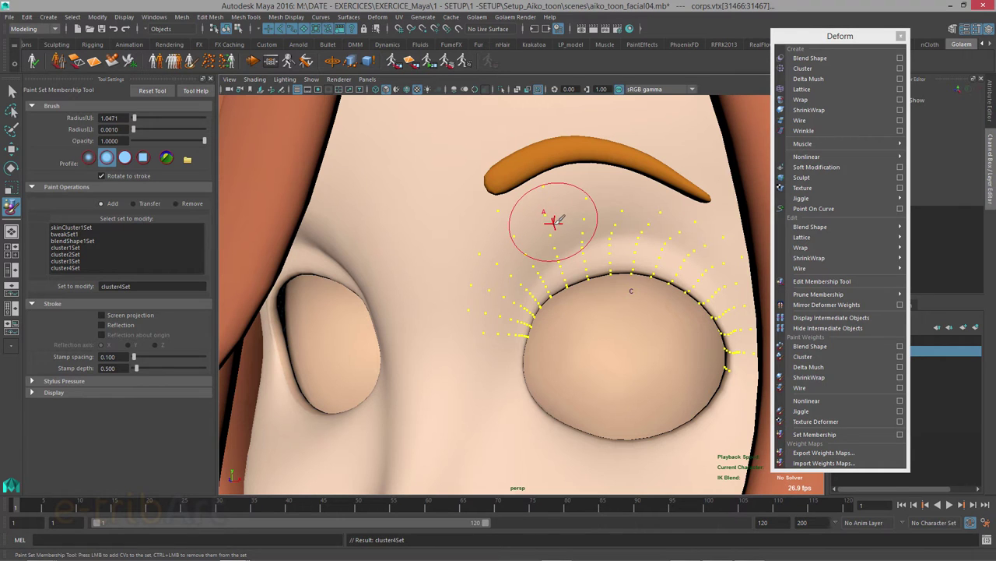
key(ctrl+z)
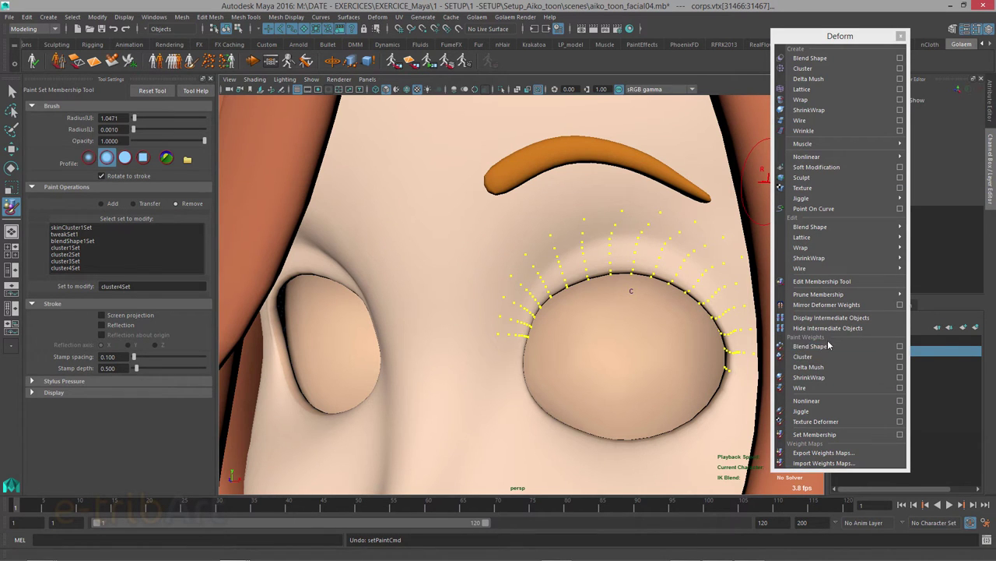
Open the Paint Cluster Weights tool with cluster4.weights as the paint target.
click(808, 357)
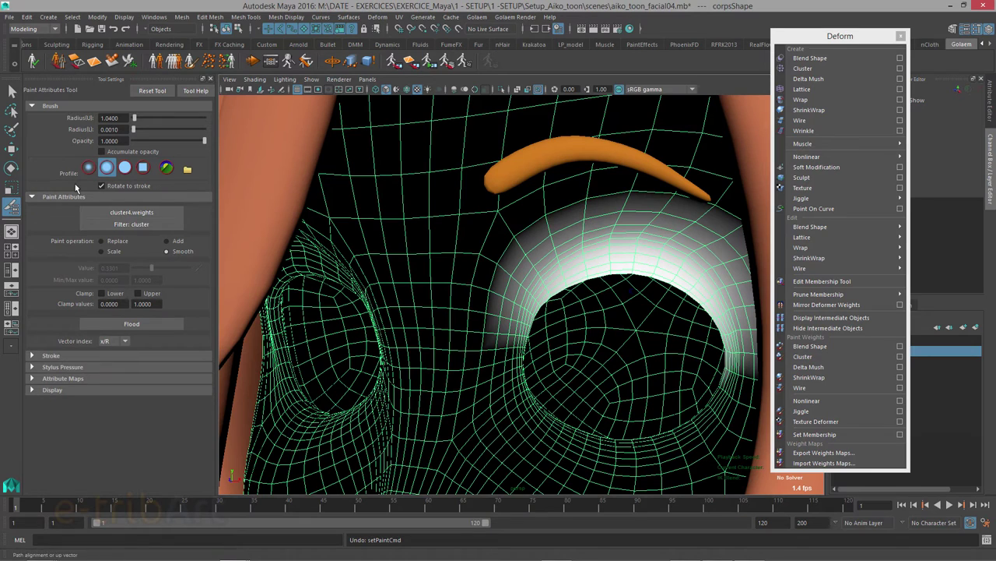
click(125, 218)
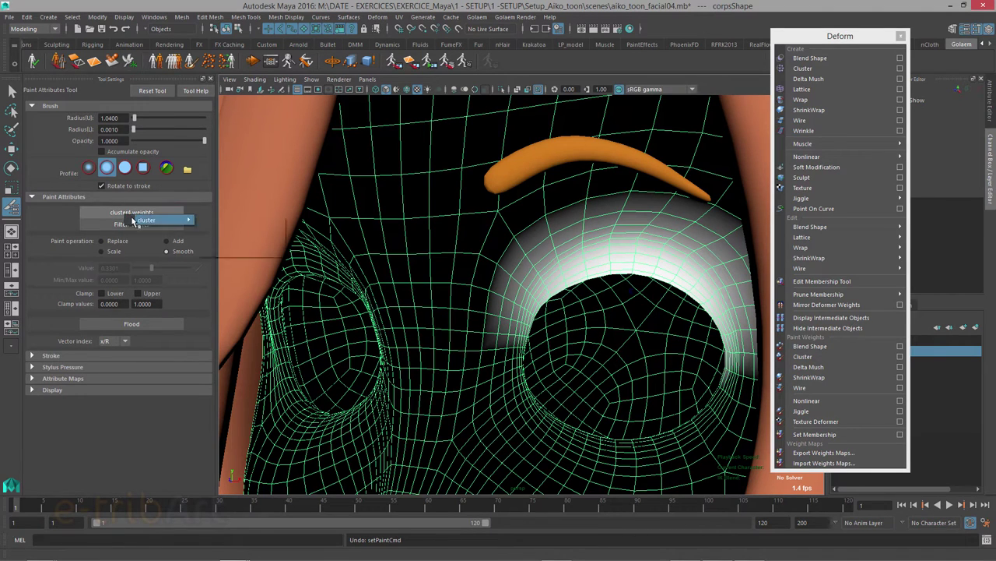
mouse_move(159, 221)
click(226, 252)
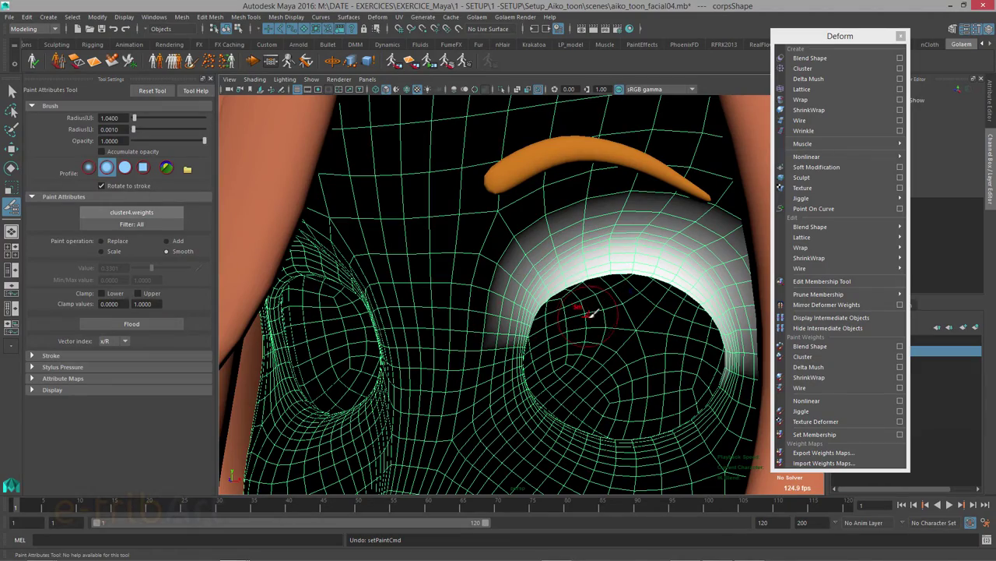
Smooth cluster4's weights from the upper eye rim into the socket, then return to the Select Tool.
alt+middle_drag(588, 307, 532, 319)
mouse_move(532, 319)
alt+mouse_down()
mouse_move(660, 294)
mouse_move(529, 284)
mouse_move(567, 286)
mouse_move(572, 269)
alt+mouse_up()
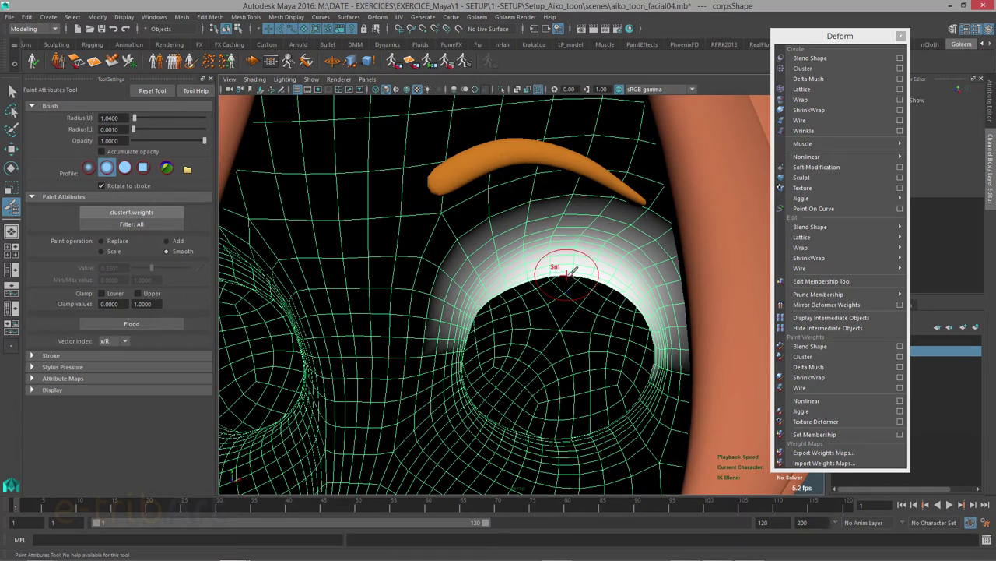
alt+drag(571, 282, 650, 295)
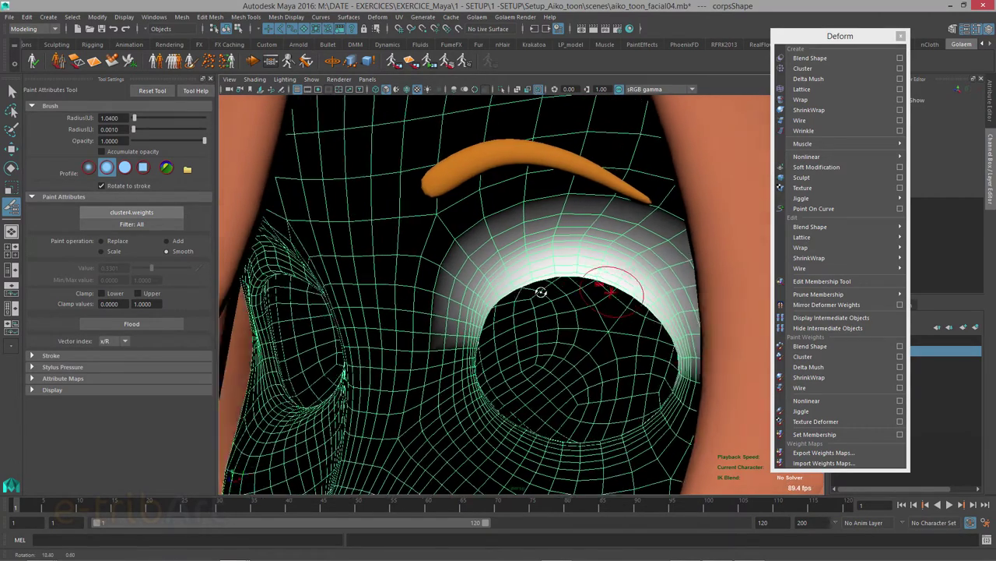
mouse_move(517, 282)
mouse_down()
mouse_move(540, 285)
mouse_move(560, 308)
mouse_up()
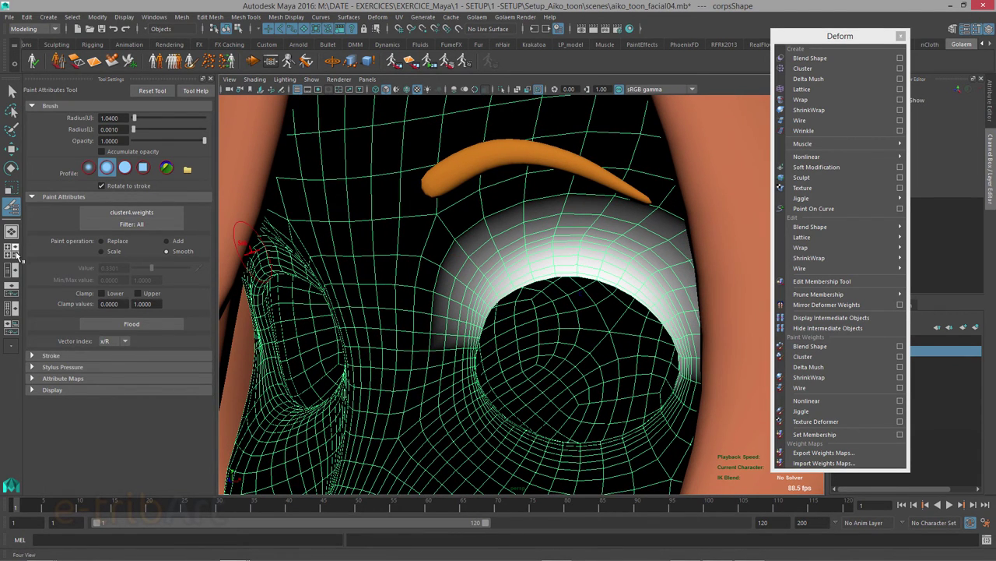
click(12, 91)
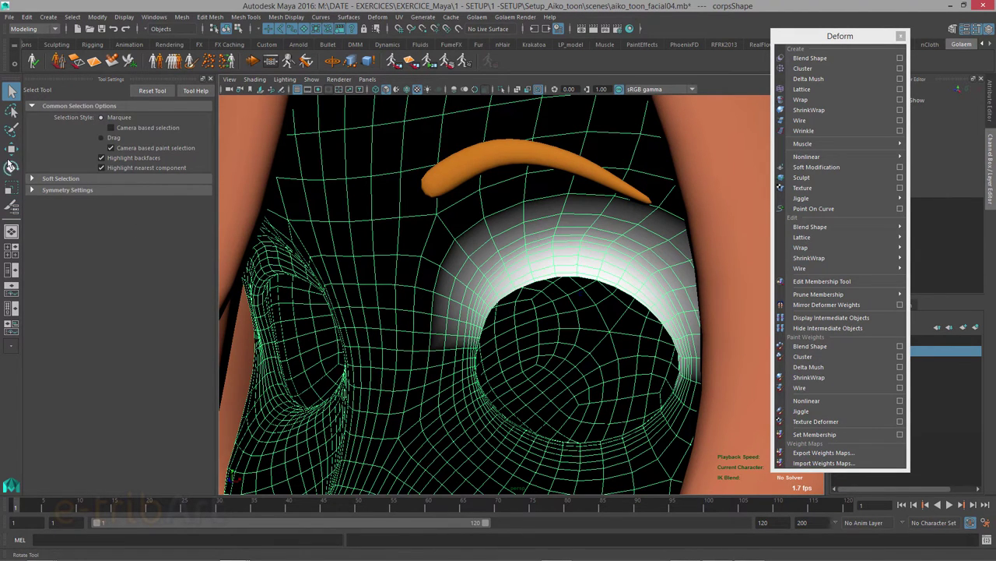
Return to object selection mode with F8 and reopen the Outliner via Shift+O.
click(12, 151)
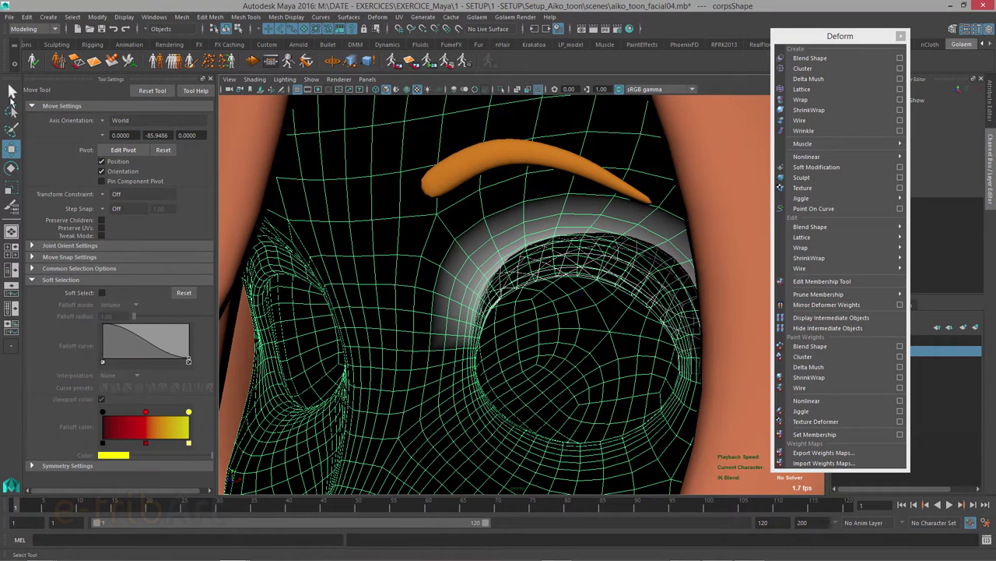
click(11, 91)
key(F8)
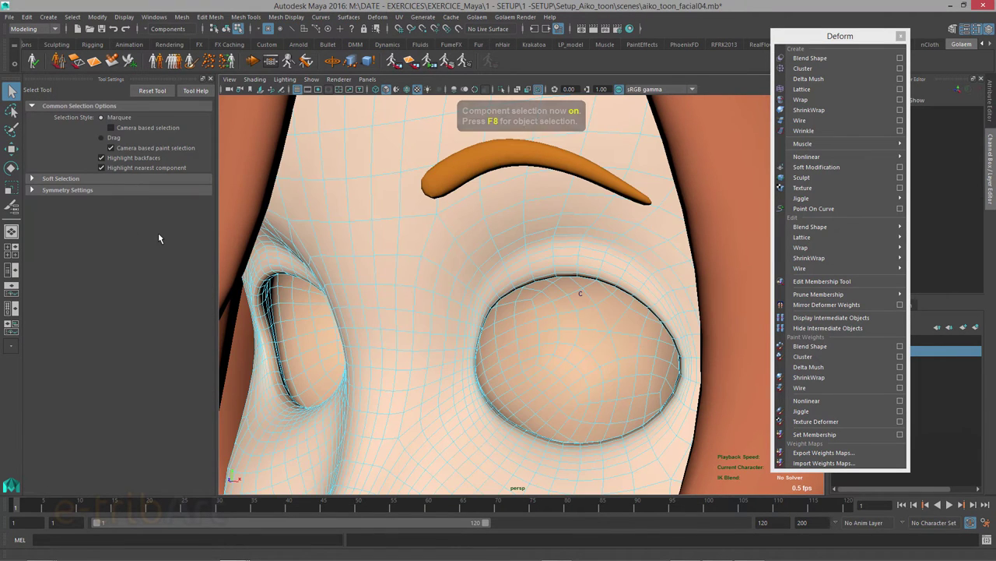
key(F8)
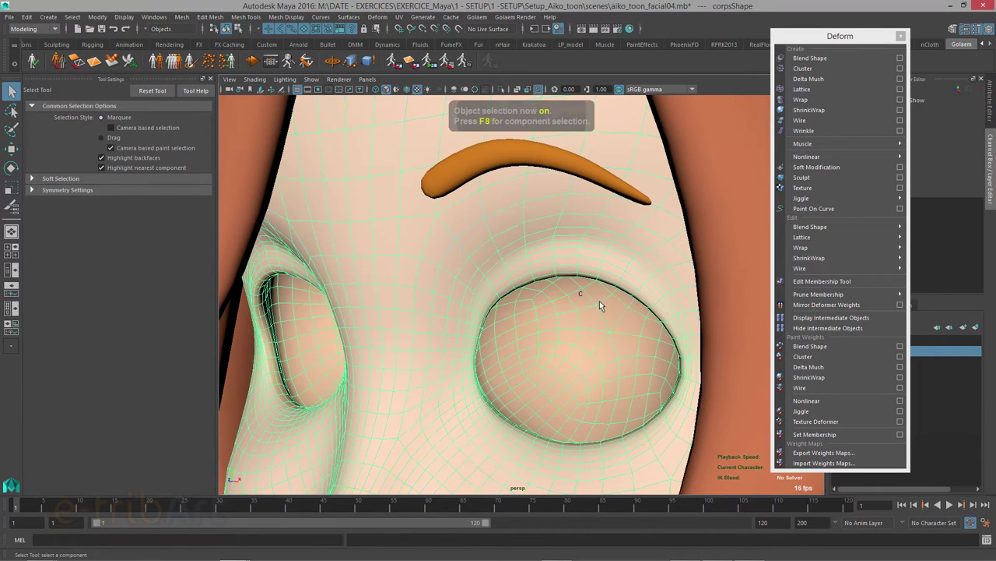
alt+drag(595, 313, 583, 311)
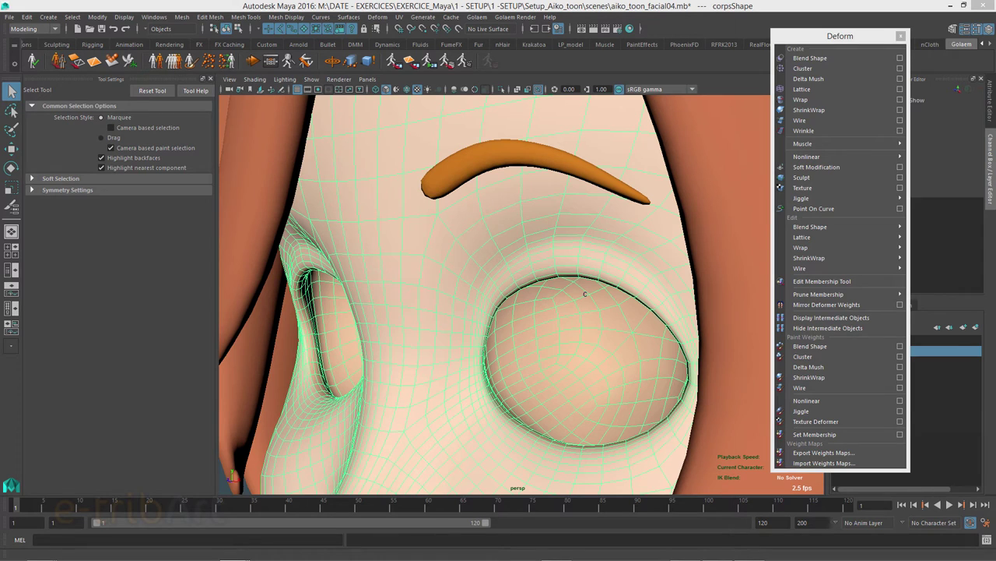
key(shift+o)
Select cluster4Handle and drag it down on Y to test closing the eyelid.
click(856, 375)
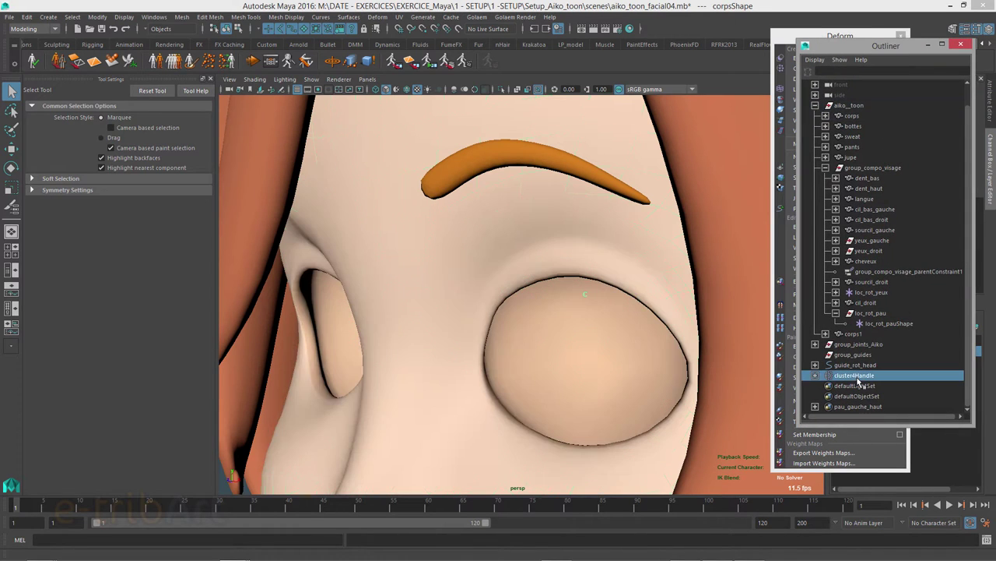
key(w)
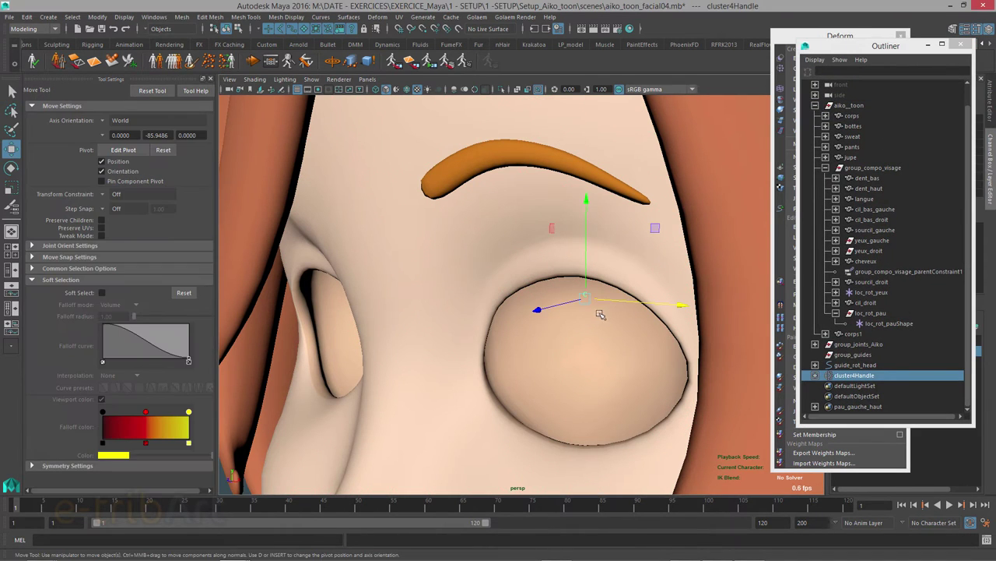
mouse_move(588, 200)
mouse_down()
mouse_move(584, 294)
mouse_move(555, 252)
mouse_move(552, 312)
mouse_move(555, 265)
mouse_move(550, 299)
mouse_move(604, 322)
mouse_up()
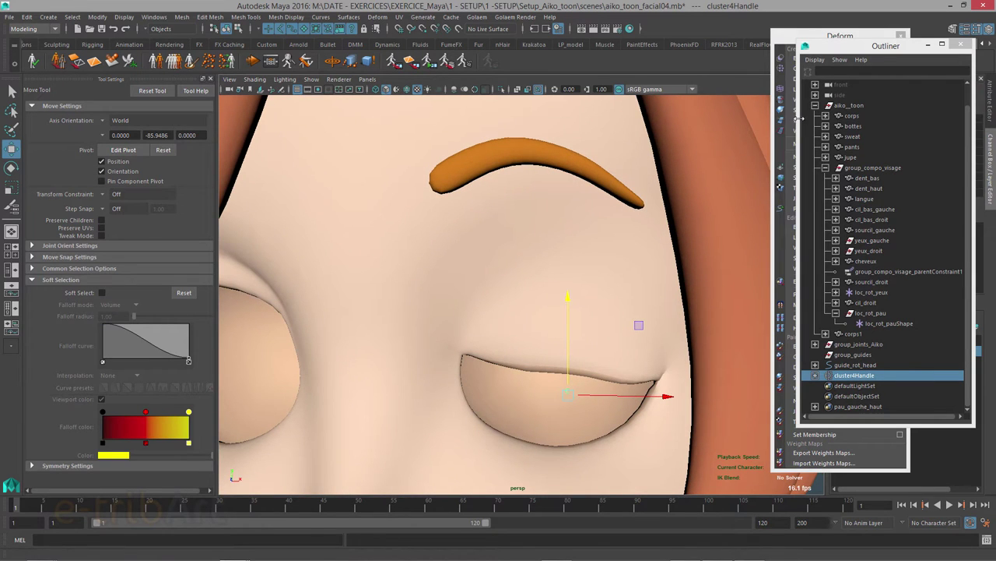
Close the floating Deform panel and undo the cluster move to reopen the eye.
drag(831, 47, 765, 185)
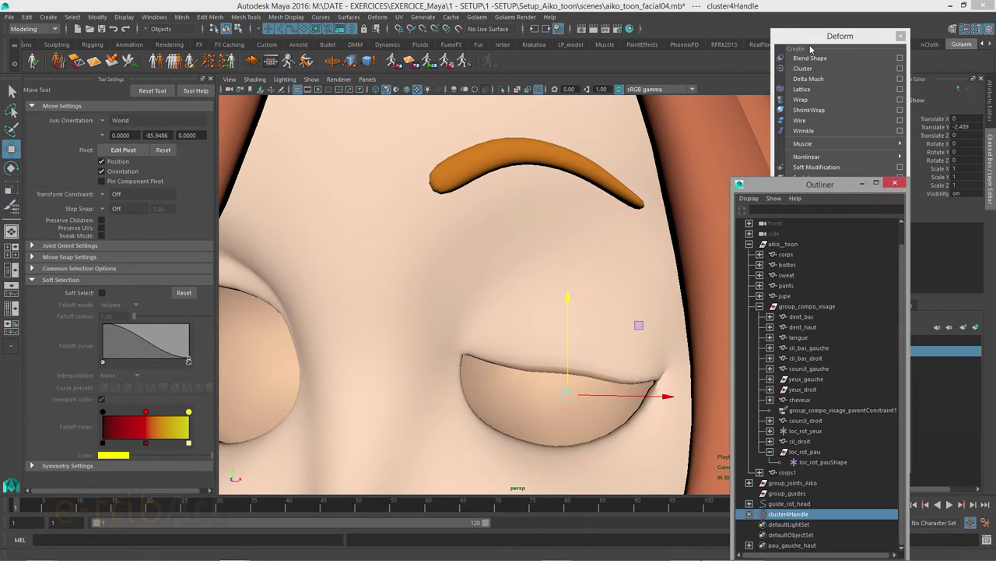
click(900, 36)
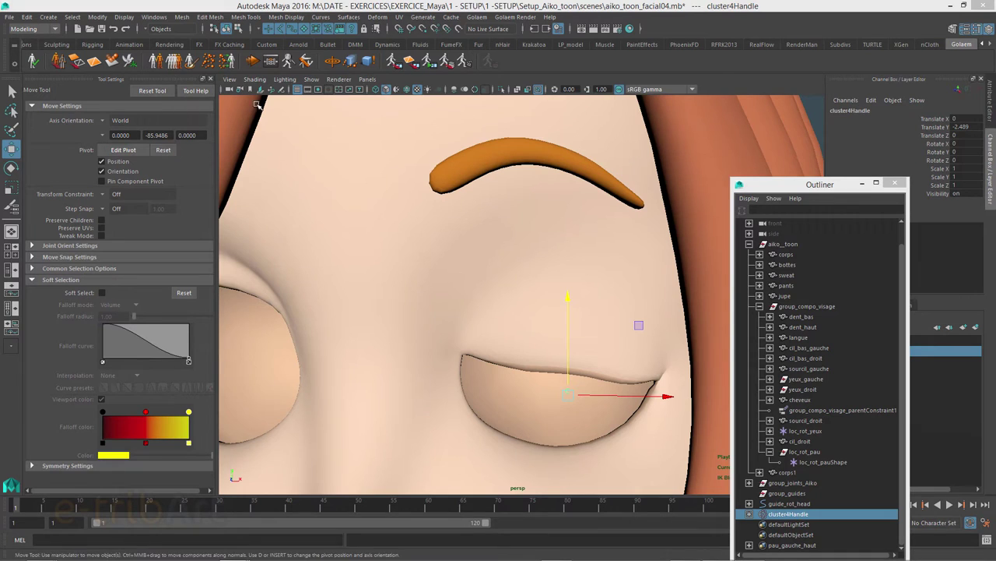
click(377, 17)
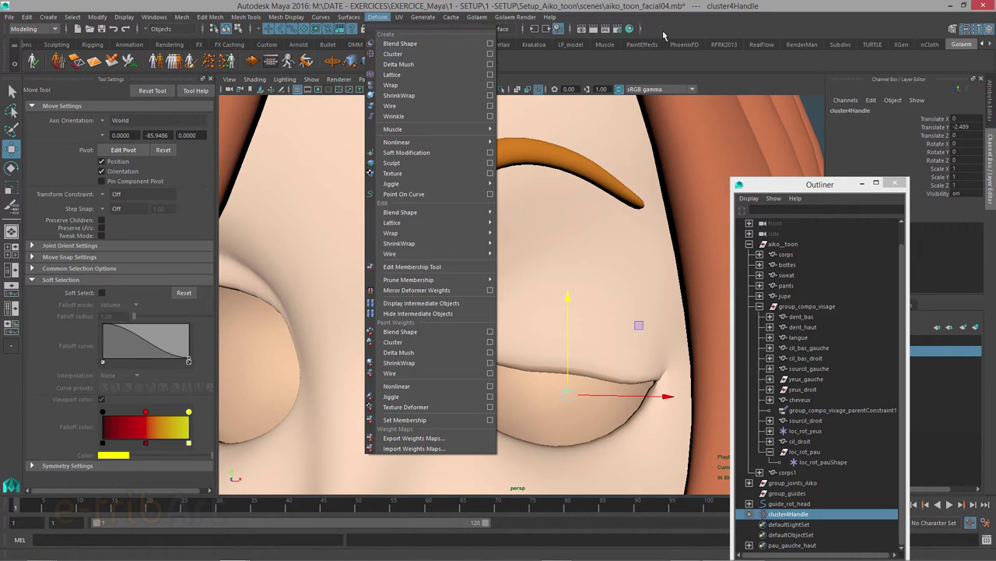
click(718, 17)
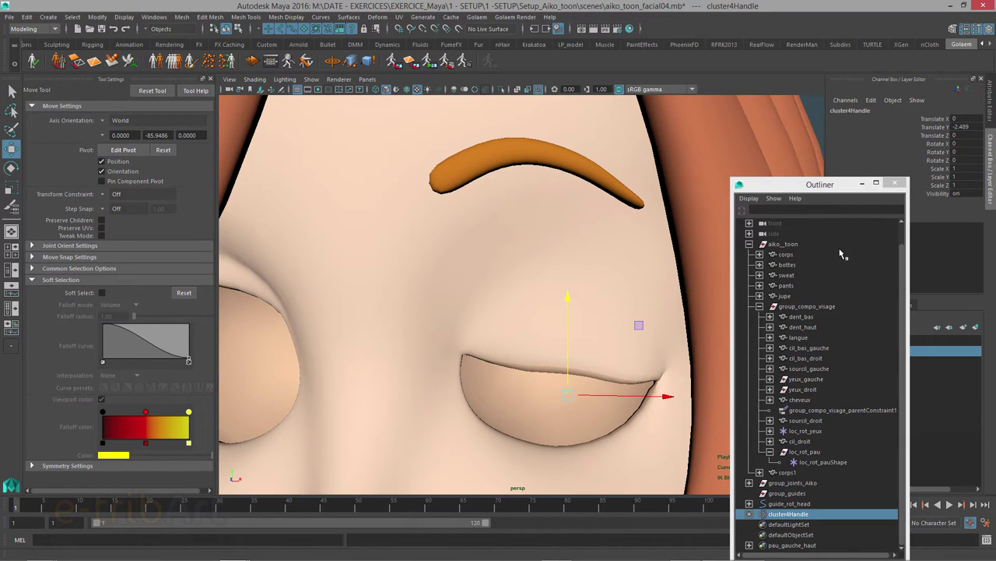
key(ctrl+z)
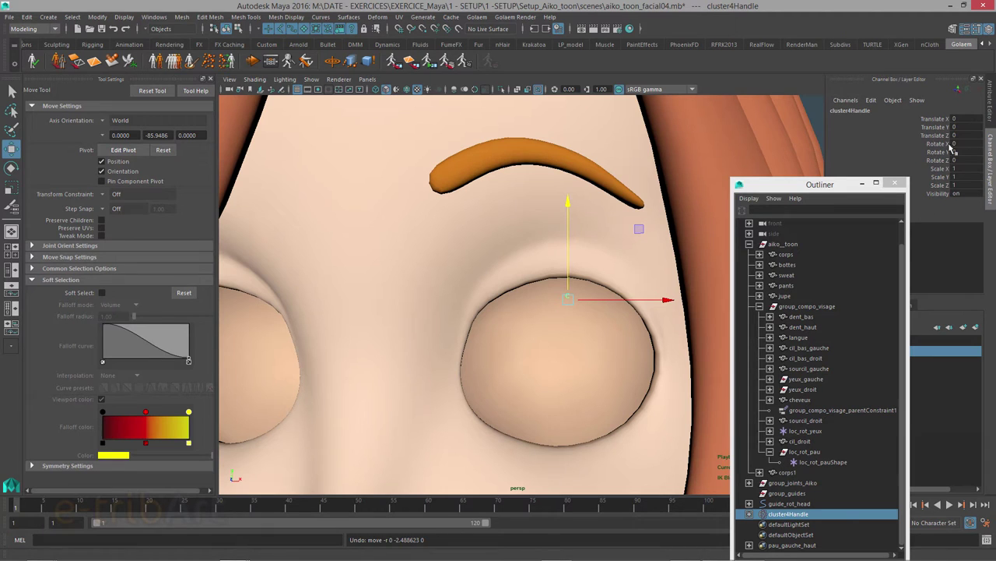
Drag cluster4Handle down, then reset its Translate Y to 0 in the Channel Box.
alt+drag(600, 319, 593, 319)
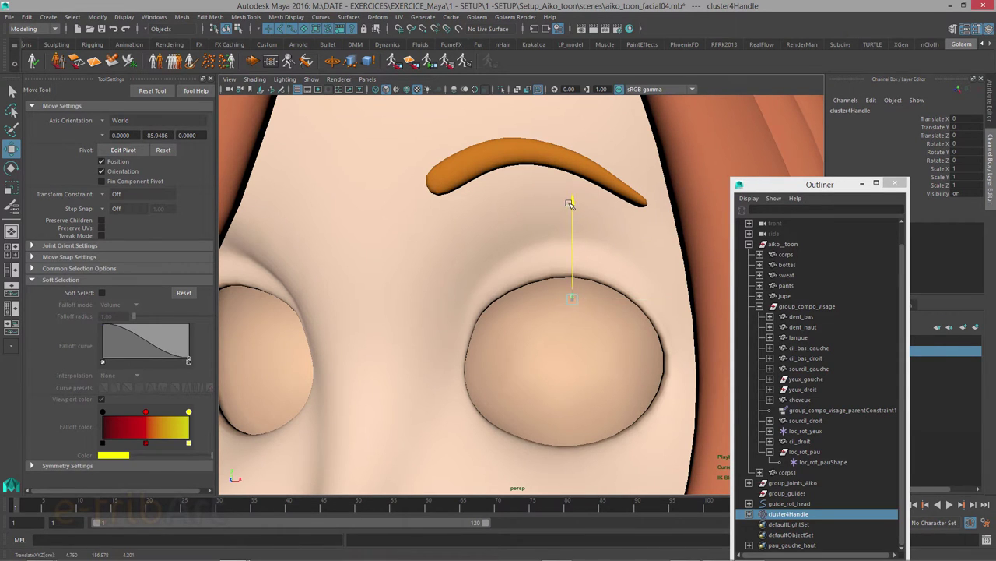
drag(573, 202, 561, 285)
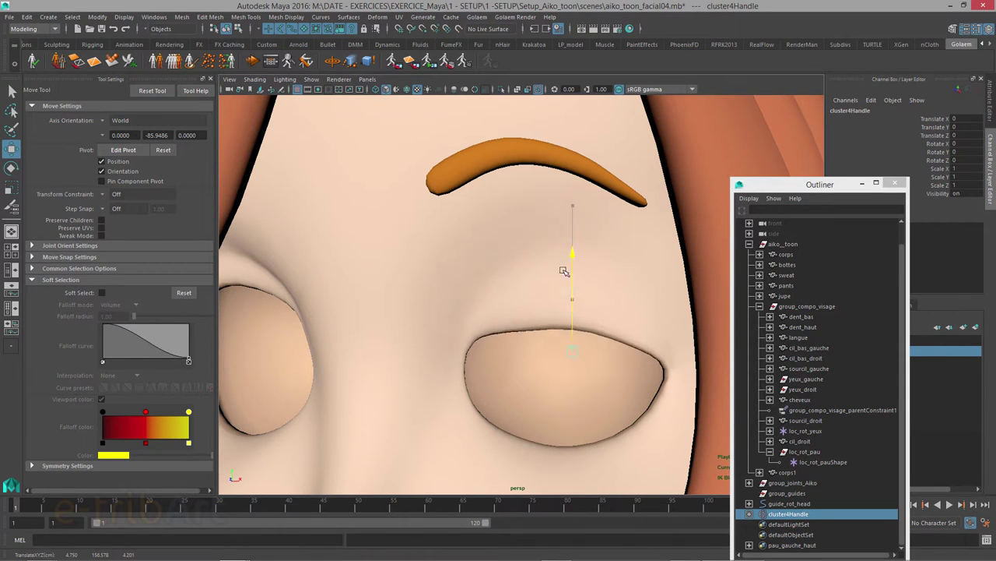
click(960, 127)
key(Return)
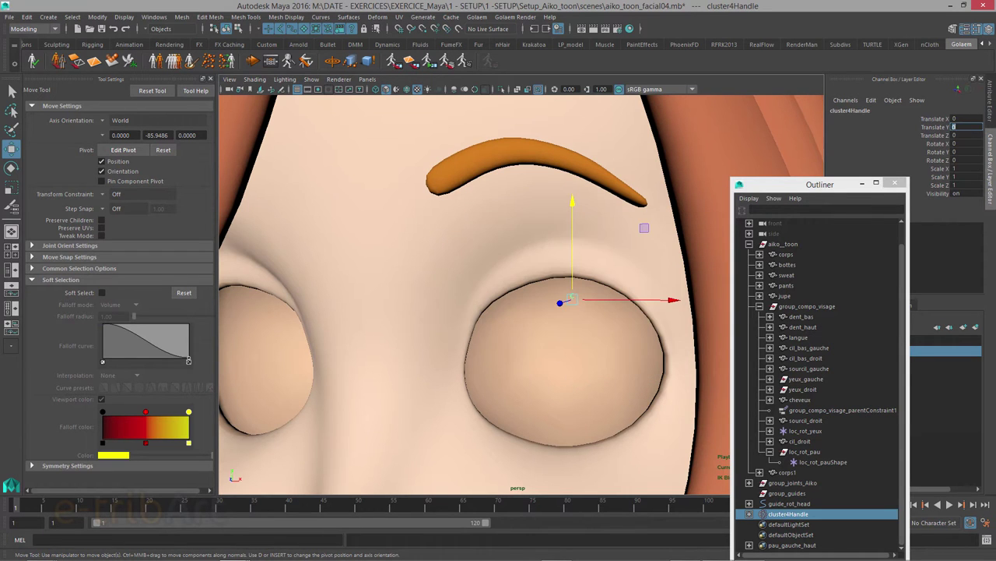
Lower cluster4Handle to Translate Y -2.68 so the upper lid closes over the eye.
mouse_move(630, 325)
alt+mouse_down()
mouse_move(574, 330)
mouse_move(600, 321)
alt+mouse_up()
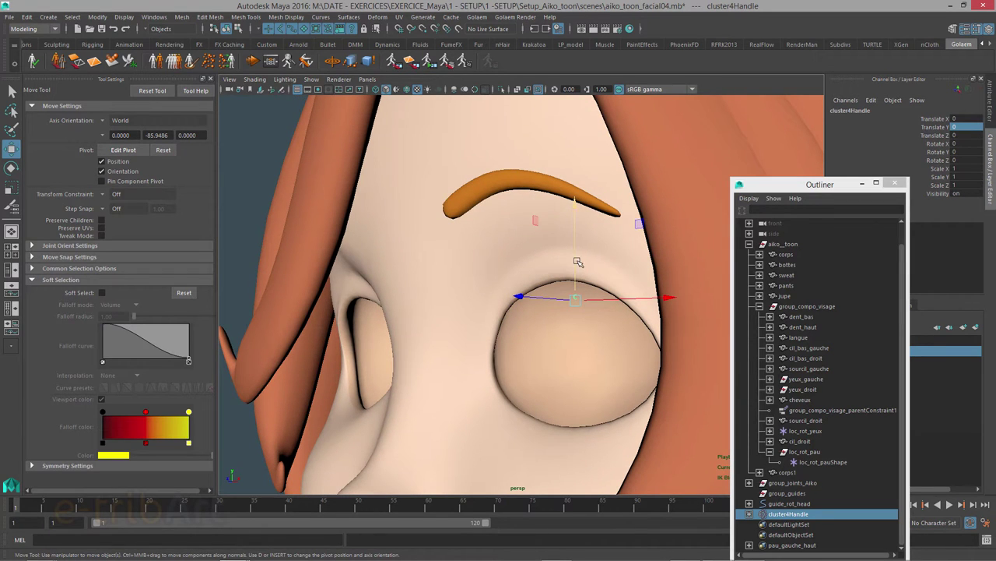
mouse_move(574, 202)
mouse_down()
mouse_move(573, 288)
mouse_move(526, 302)
mouse_move(699, 310)
mouse_up()
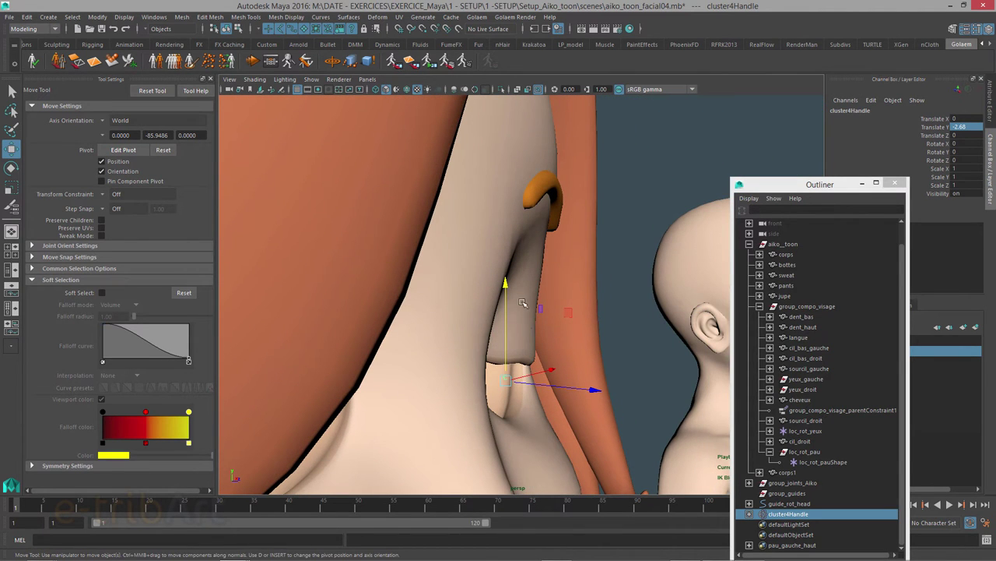
mouse_move(526, 330)
alt+mouse_down()
mouse_move(510, 352)
mouse_move(534, 362)
alt+mouse_up()
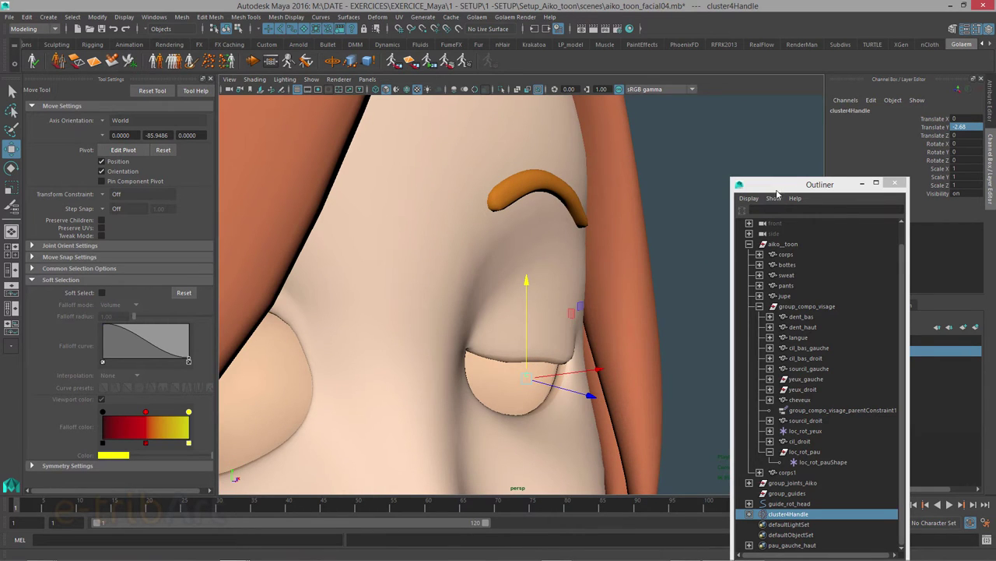
drag(779, 185, 683, 53)
Toggle the eyelash layer8 and eyeball layer7 on and off while orbiting to inspect the eye.
click(839, 351)
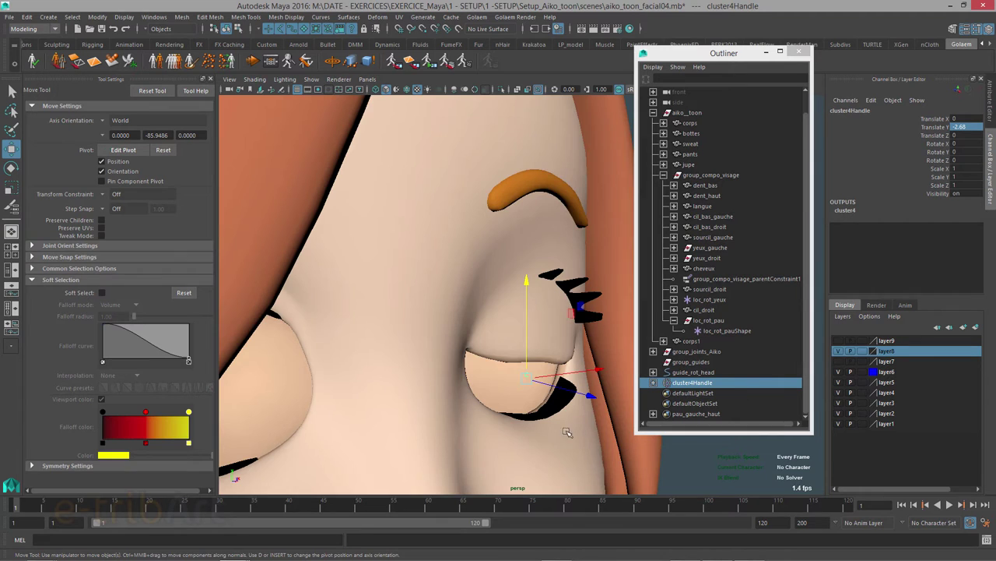
alt+drag(568, 433, 580, 426)
click(838, 351)
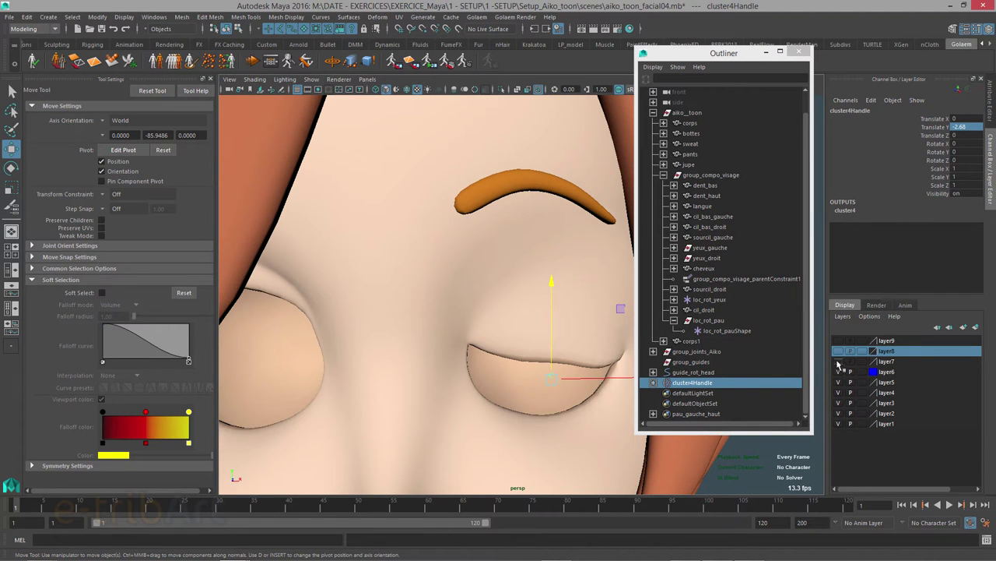
click(839, 361)
alt+drag(591, 392, 559, 288)
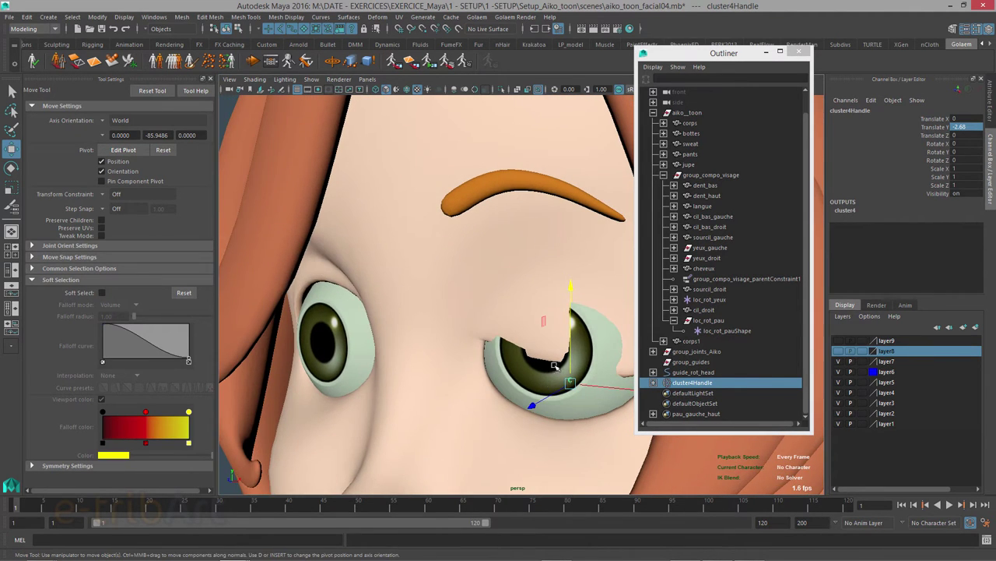
click(574, 338)
click(838, 362)
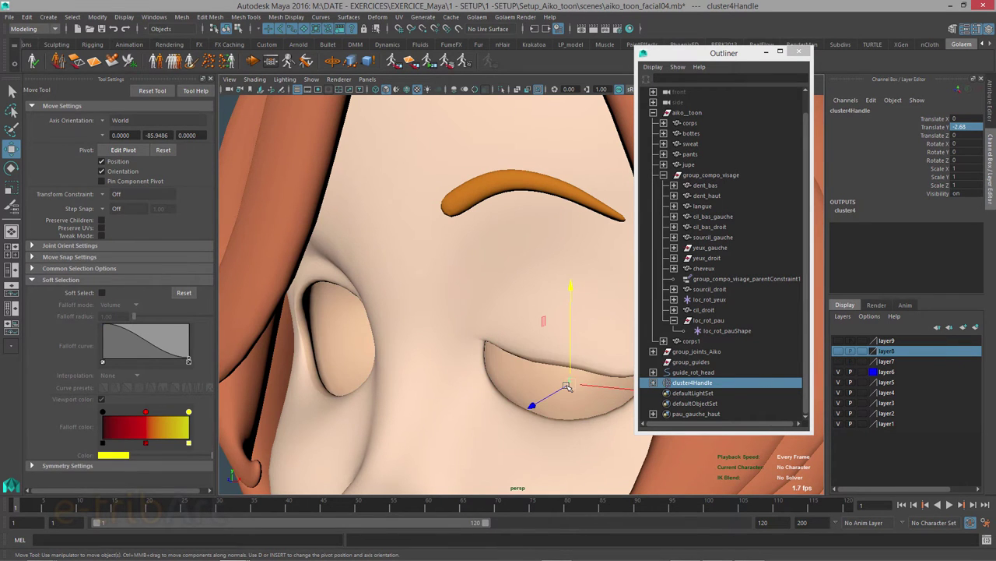
mouse_move(568, 387)
alt+mouse_down()
mouse_move(492, 365)
mouse_move(507, 358)
mouse_move(534, 369)
mouse_move(584, 352)
mouse_move(535, 358)
alt+mouse_up()
scroll(507, 358, up, 3)
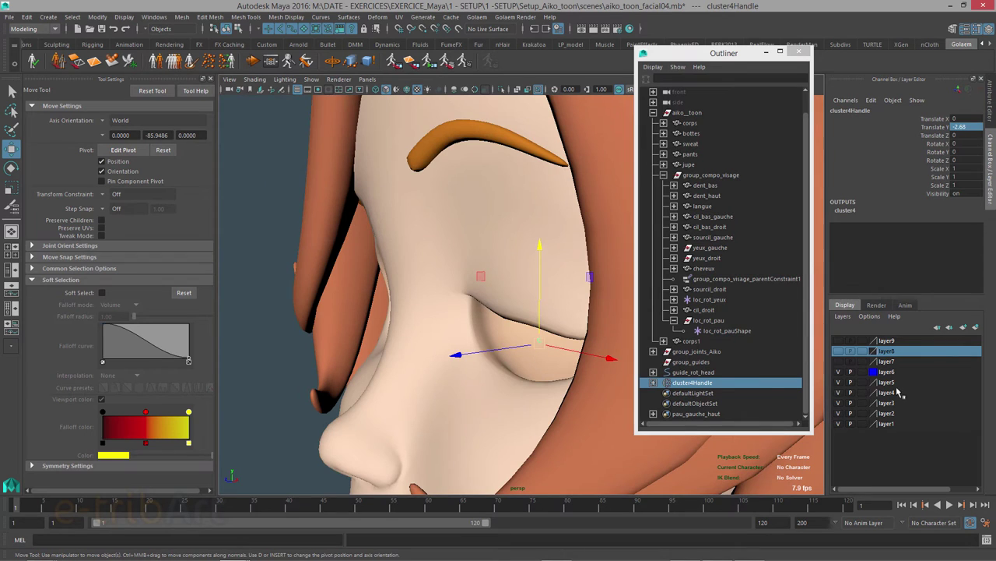
Show layer6, hide the hair layer, and reset cluster4Handle's Translate Y to 0.
click(838, 372)
click(839, 382)
alt+drag(540, 394, 421, 371)
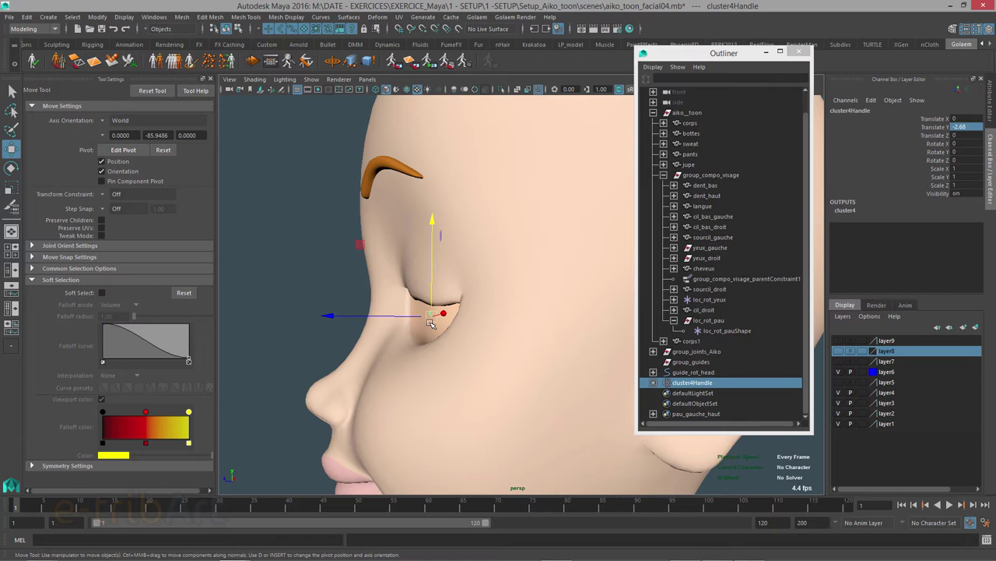
double_click(970, 127)
text(0)
key(Return)
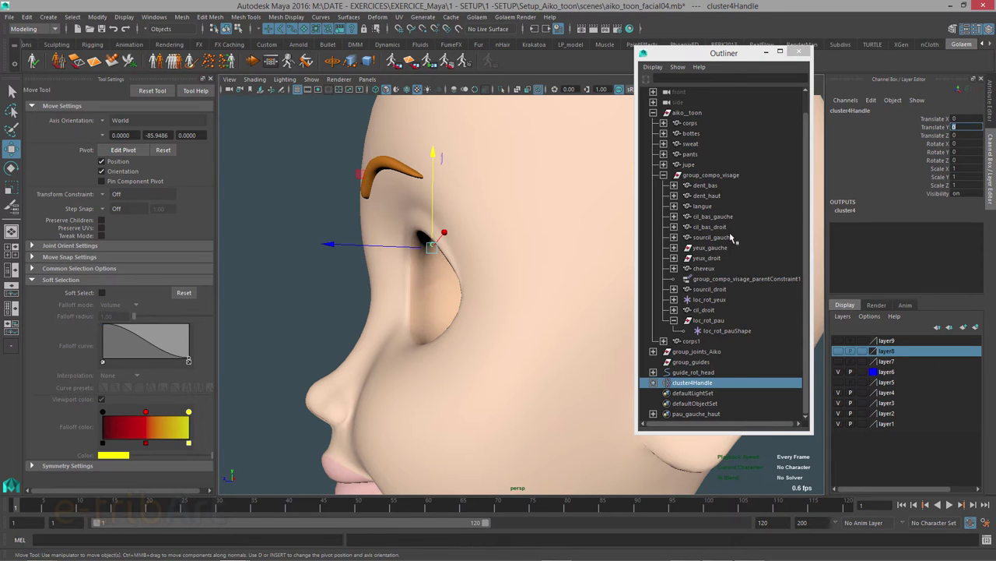
Select loc_rot_pau, switch to wireframe, and move it along Z to 1.495 inside the eye.
click(708, 322)
click(673, 320)
alt+drag(573, 331, 542, 339)
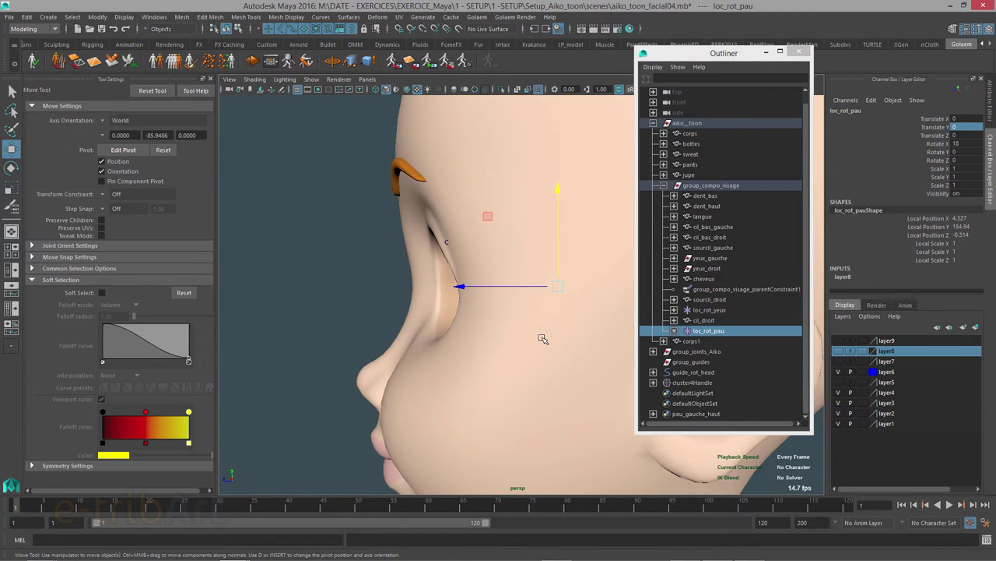
key(4)
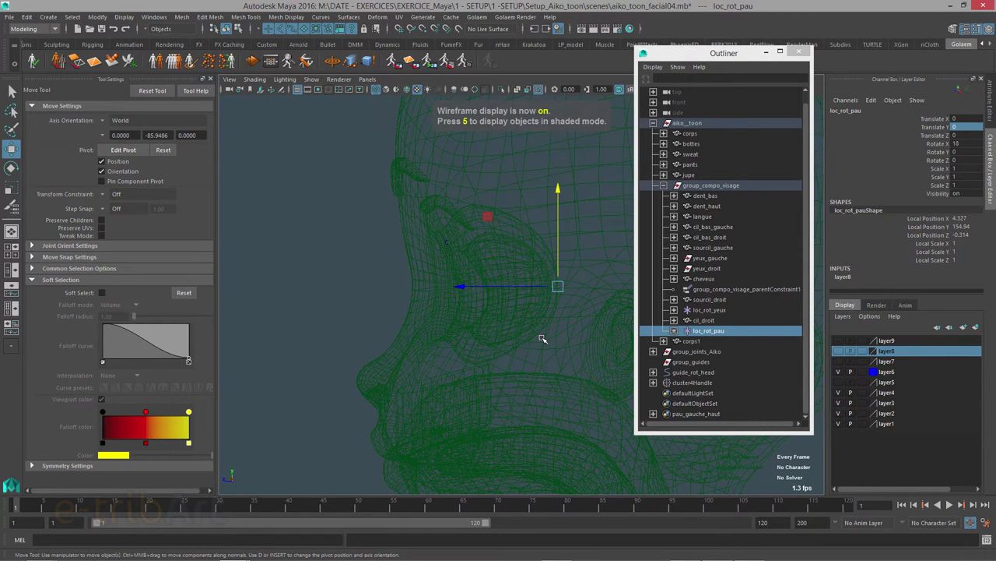
alt+drag(545, 338, 577, 283)
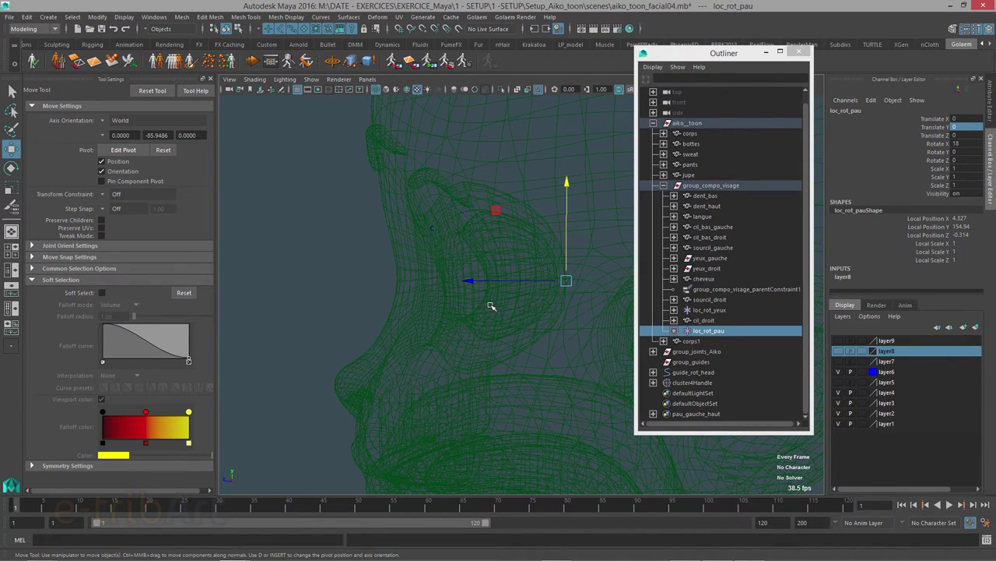
alt+drag(474, 285, 472, 285)
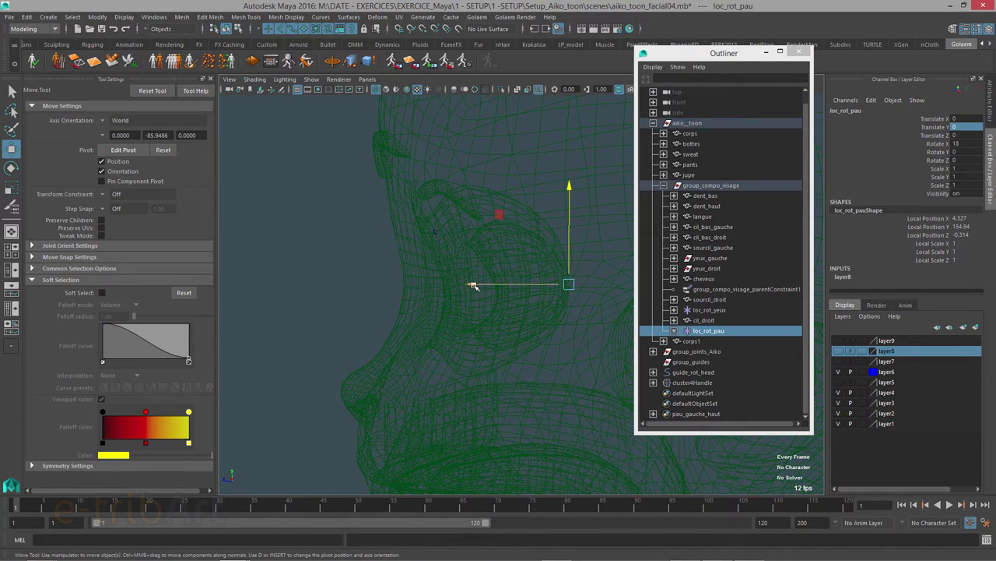
drag(473, 285, 430, 289)
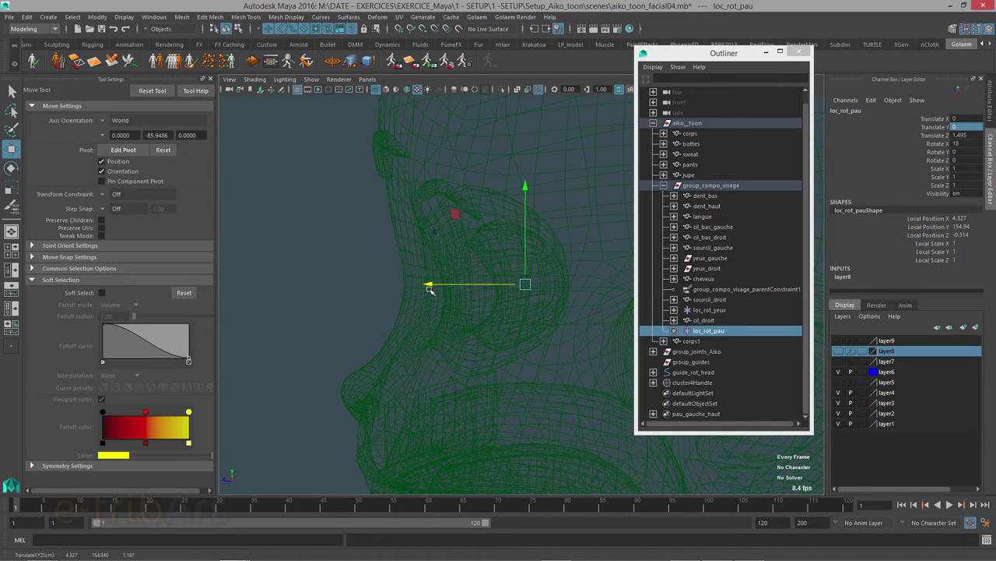
Select and frame cluster4Handle, then switch to the Rigging menu set.
click(689, 382)
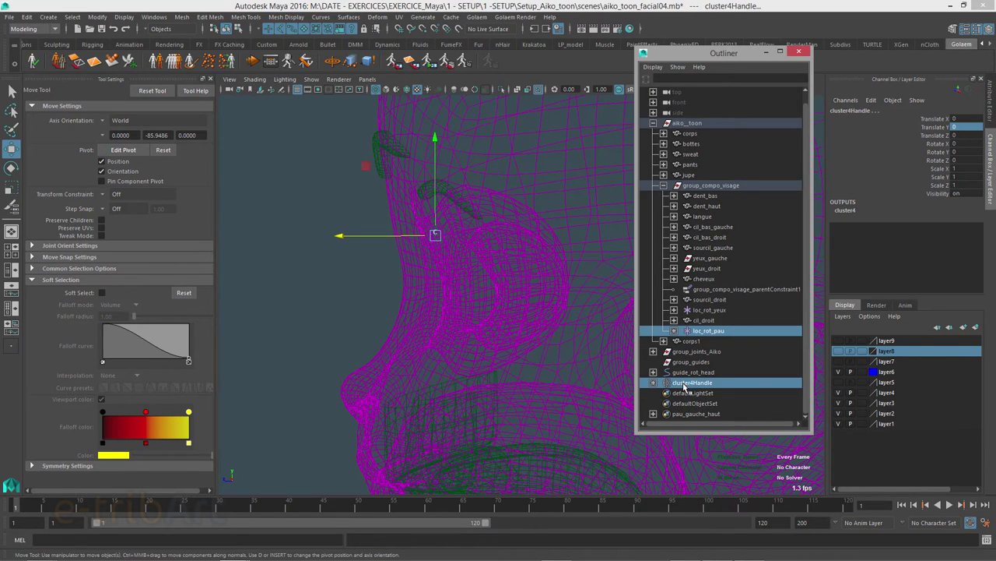
click(347, 17)
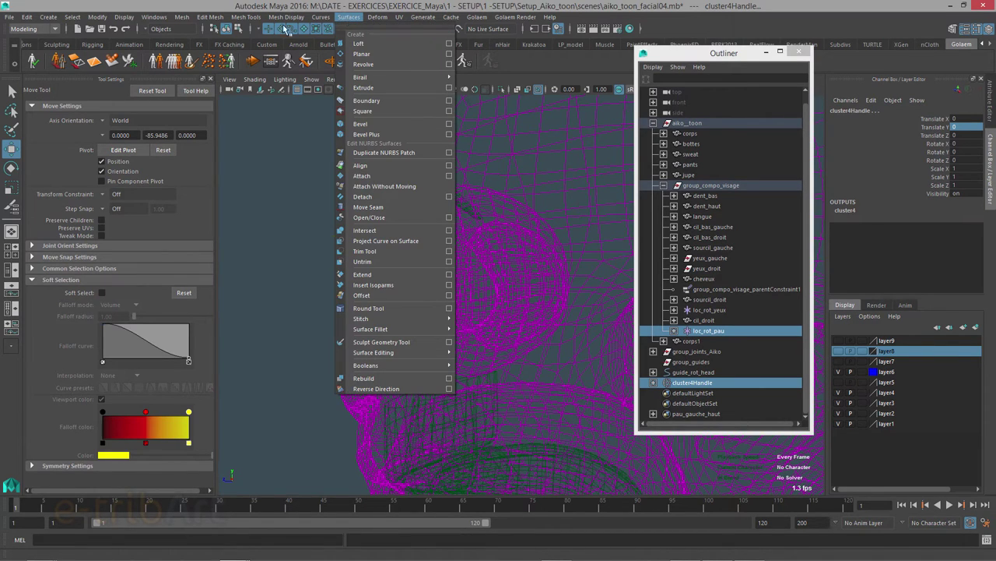
key(f)
click(45, 29)
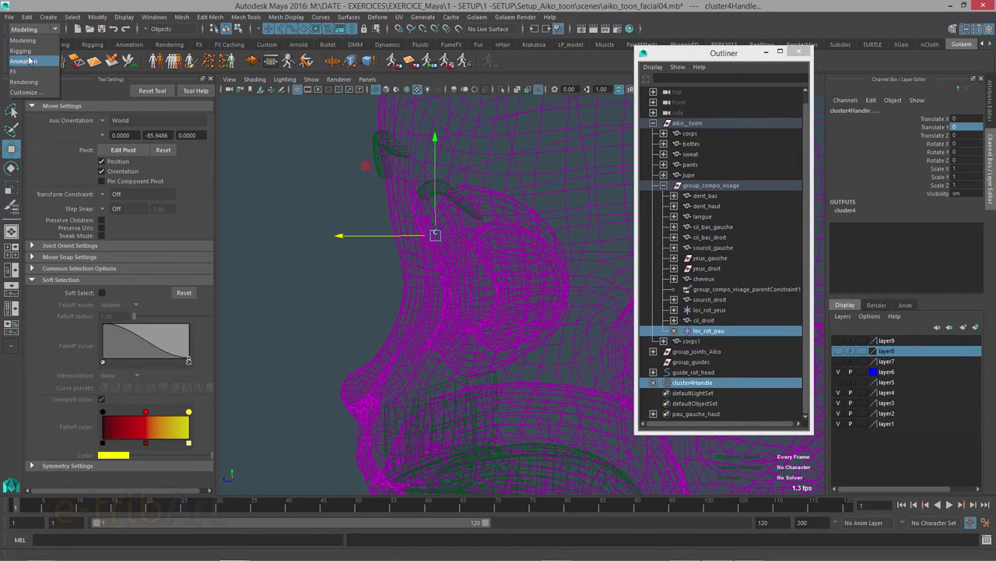
click(22, 50)
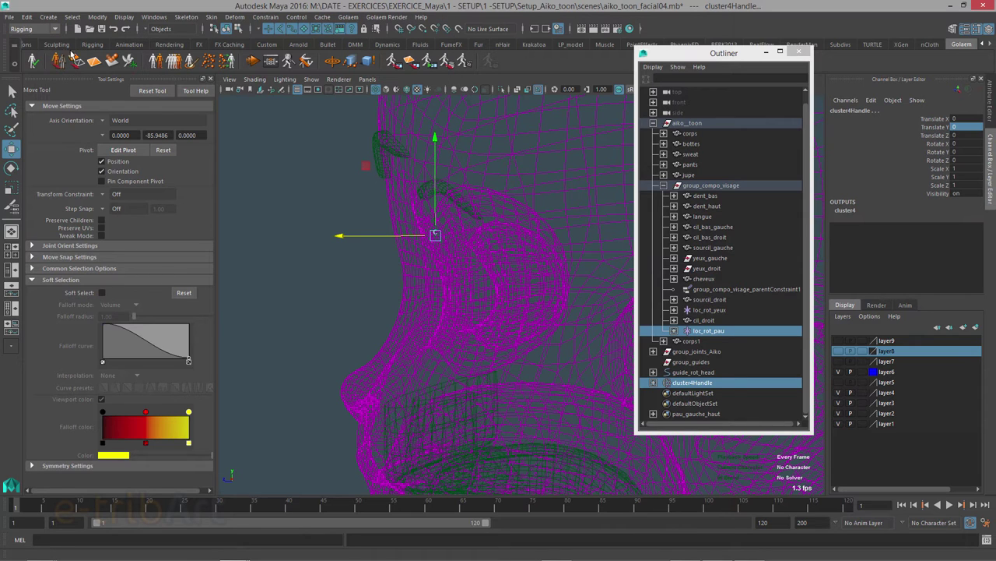
Parent-constrain cluster4Handle to loc_rot_pau with Maintain offset on.
click(274, 22)
click(362, 46)
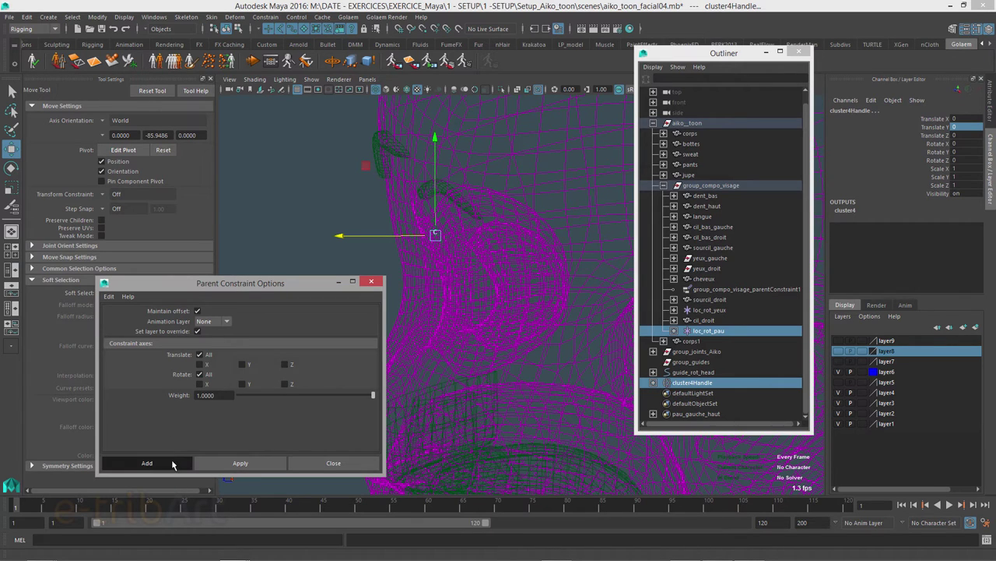
click(172, 462)
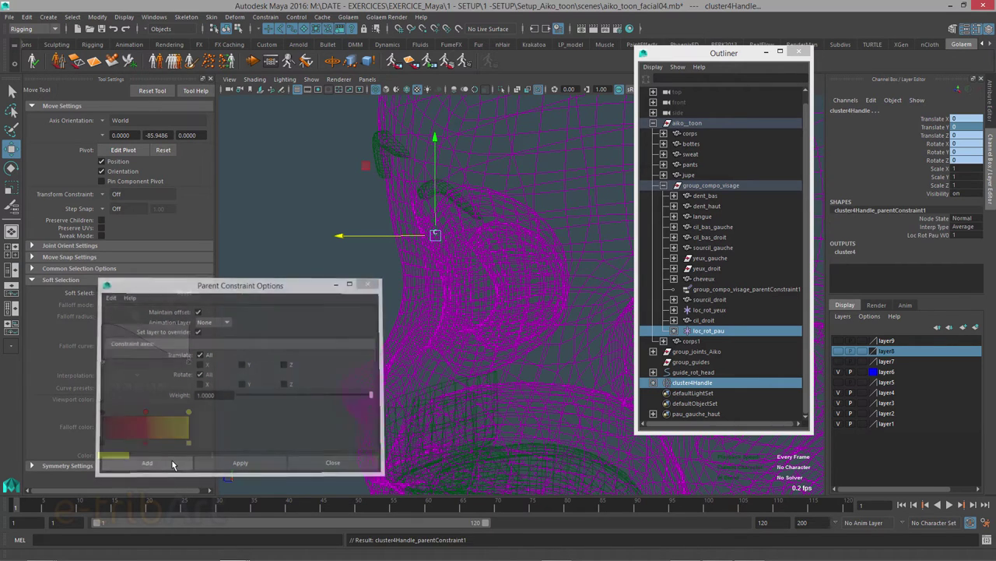
Expand cluster4Handle to check its new constraint and reselect loc_rot_pau.
click(654, 383)
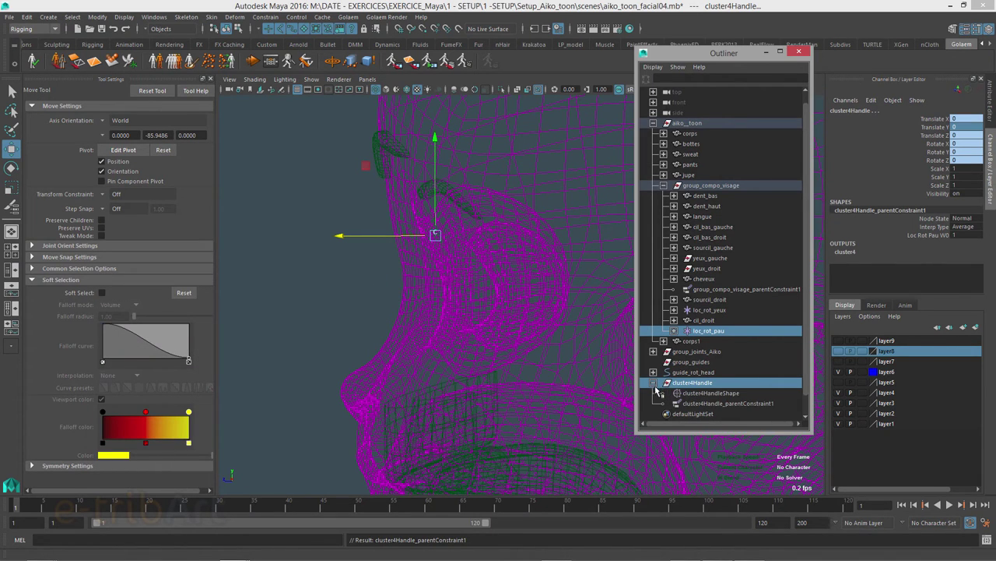
click(713, 334)
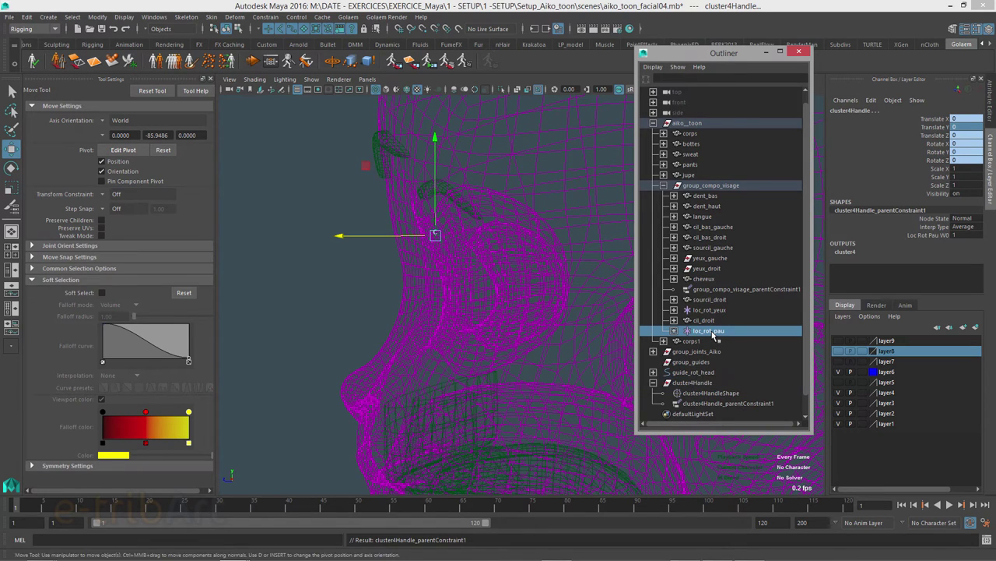
key(e)
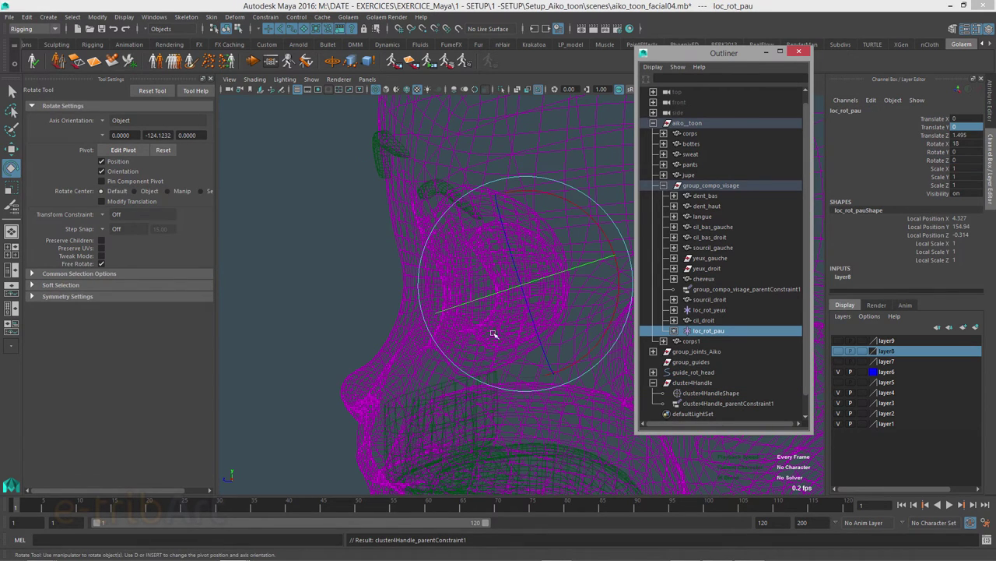
Rotate loc_rot_pau about X, return to shaded display, and show layer7.
mouse_move(557, 196)
mouse_down()
mouse_move(527, 197)
mouse_move(506, 243)
mouse_move(485, 242)
mouse_up()
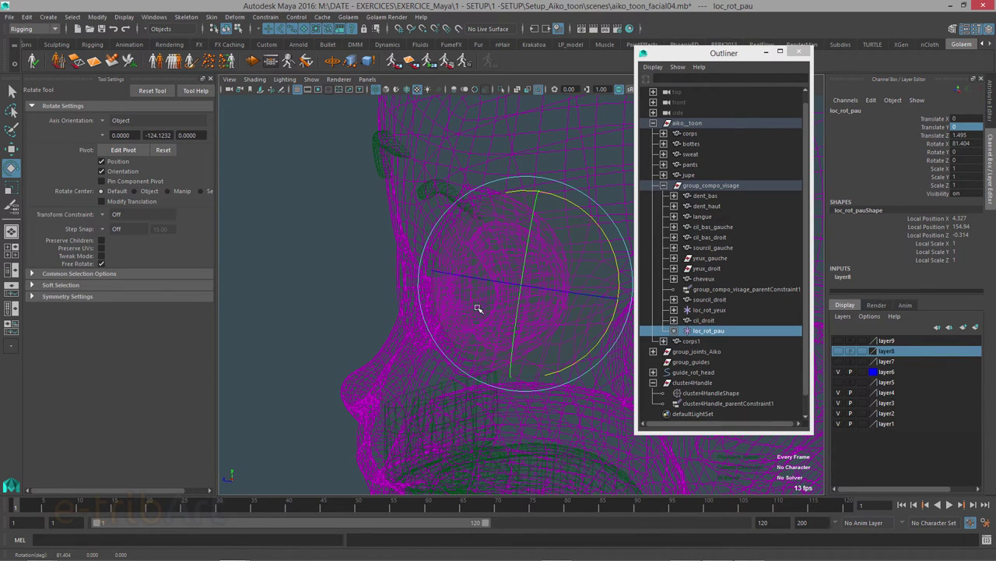
key(5)
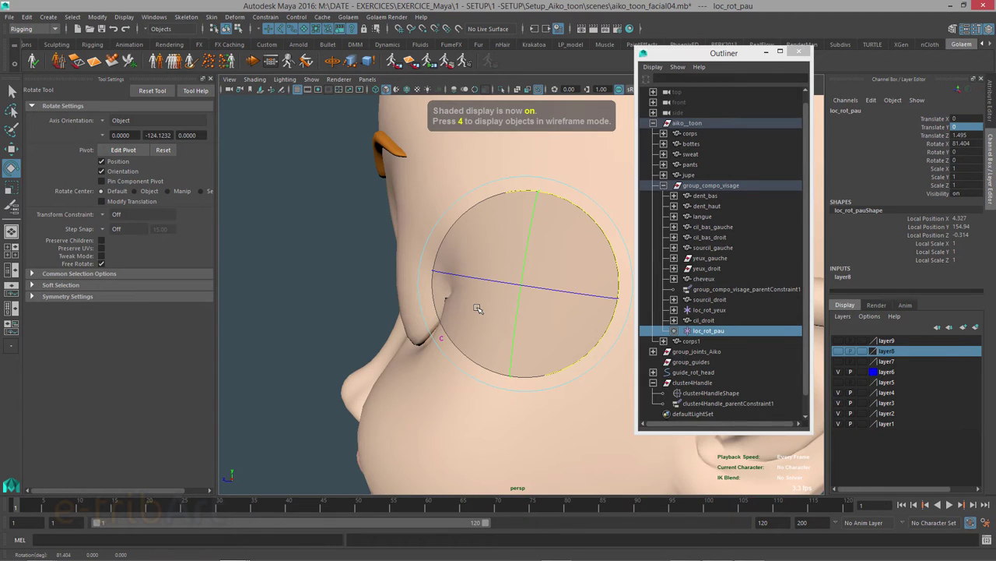
mouse_move(478, 309)
alt+mouse_down()
mouse_move(445, 334)
mouse_move(527, 327)
mouse_move(508, 335)
mouse_move(549, 283)
alt+mouse_up()
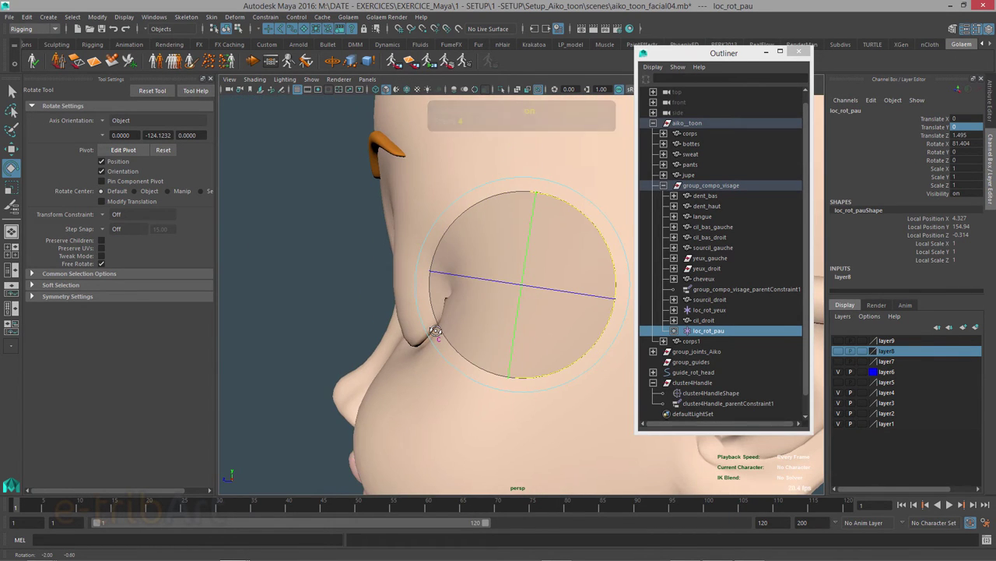
click(839, 382)
click(839, 383)
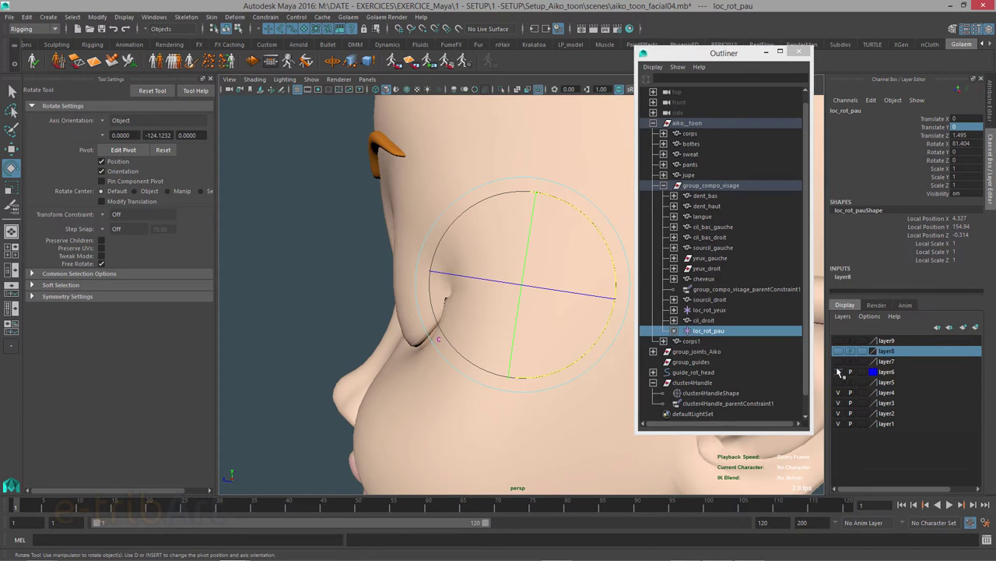
click(839, 361)
Rotate loc_rot_pau further to Rotate X 35.949 and tumble around to check the eyelid.
mouse_move(584, 223)
mouse_down()
mouse_move(594, 226)
mouse_move(604, 286)
mouse_move(510, 308)
mouse_up()
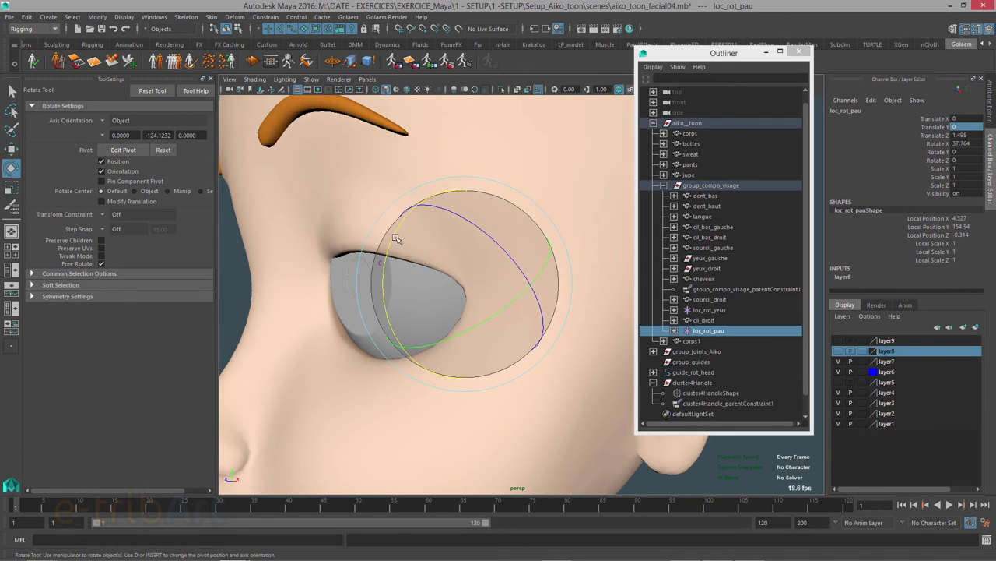
mouse_move(392, 238)
mouse_down()
mouse_move(378, 300)
mouse_move(428, 306)
mouse_up()
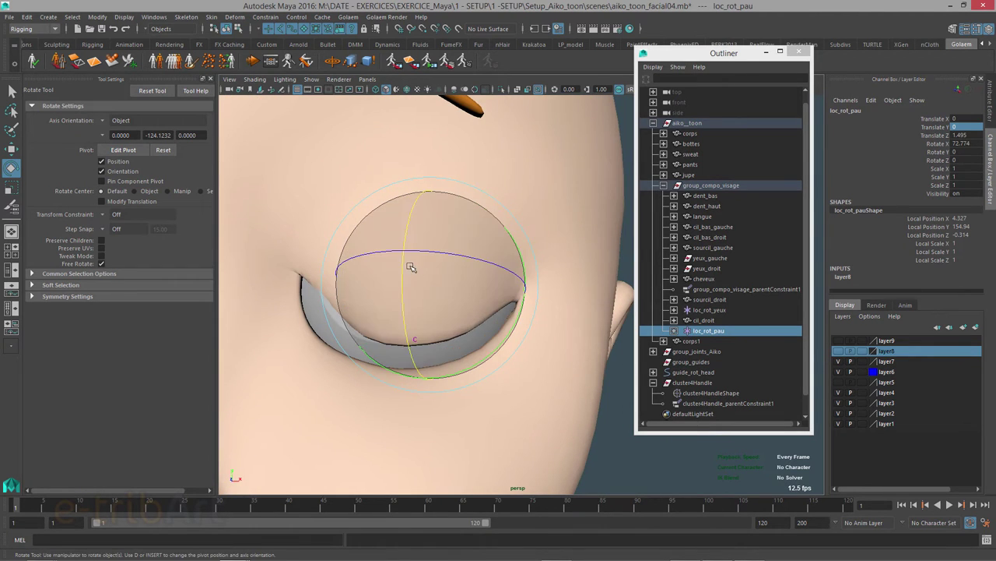
drag(403, 269, 400, 285)
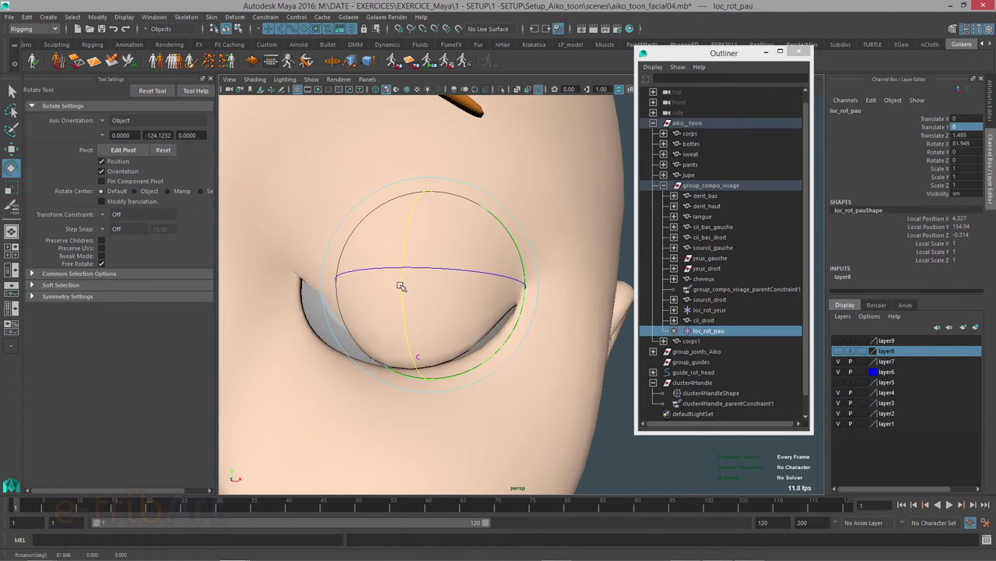
mouse_move(442, 343)
alt+mouse_down()
mouse_move(411, 358)
mouse_move(412, 418)
mouse_move(372, 363)
alt+mouse_up()
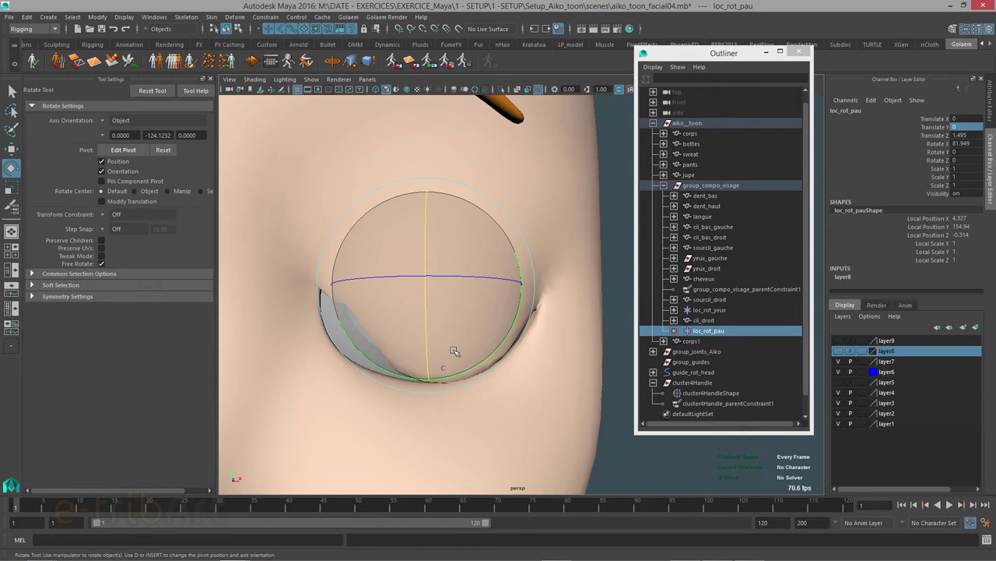
mouse_move(454, 350)
alt+mouse_down()
mouse_move(474, 329)
mouse_move(413, 344)
mouse_move(408, 355)
mouse_move(340, 351)
mouse_move(434, 351)
mouse_move(406, 336)
mouse_move(407, 243)
mouse_move(396, 322)
mouse_move(396, 304)
mouse_move(403, 338)
mouse_move(393, 337)
mouse_move(385, 274)
mouse_move(413, 222)
alt+mouse_up()
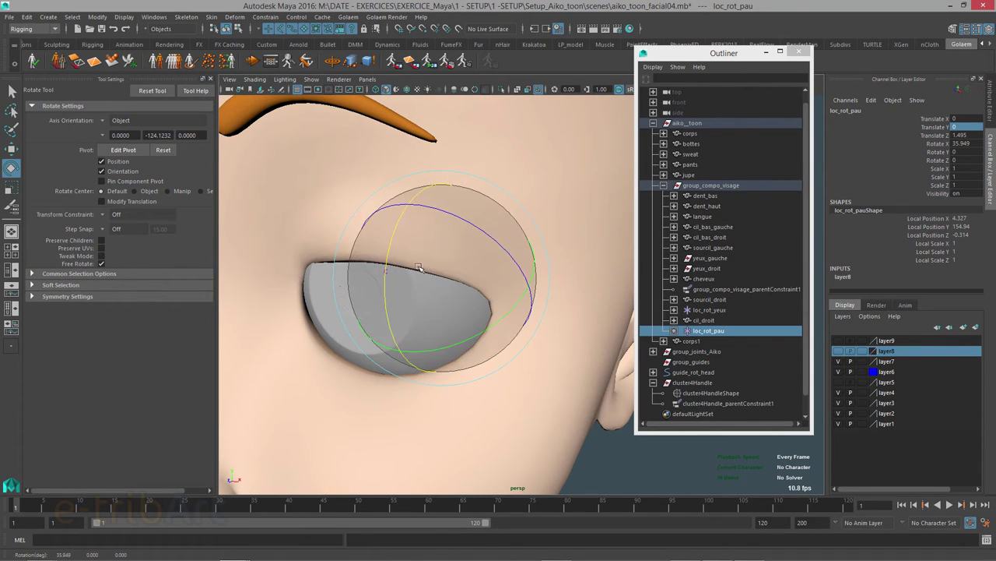
alt+drag(419, 268, 362, 263)
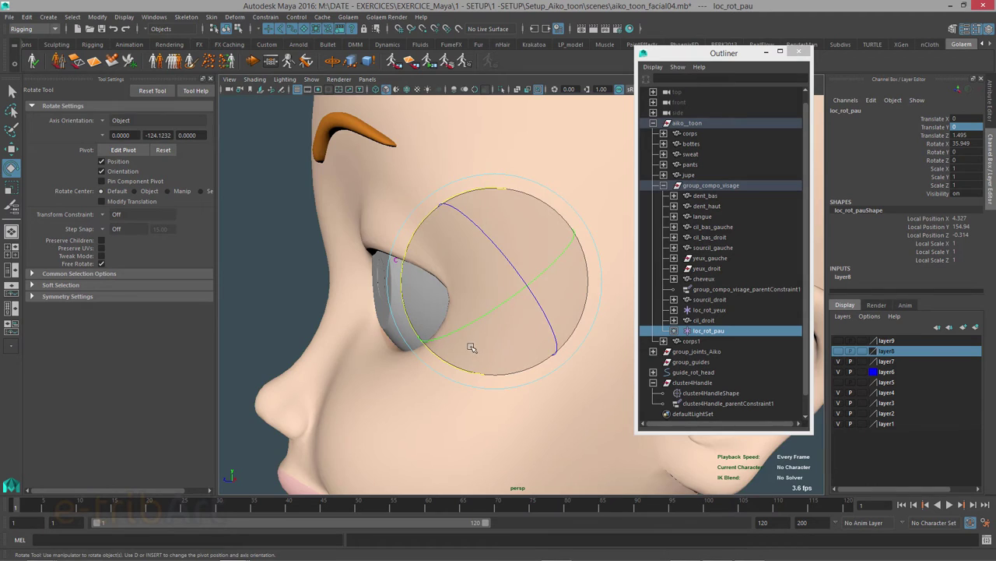
alt+drag(467, 348, 441, 346)
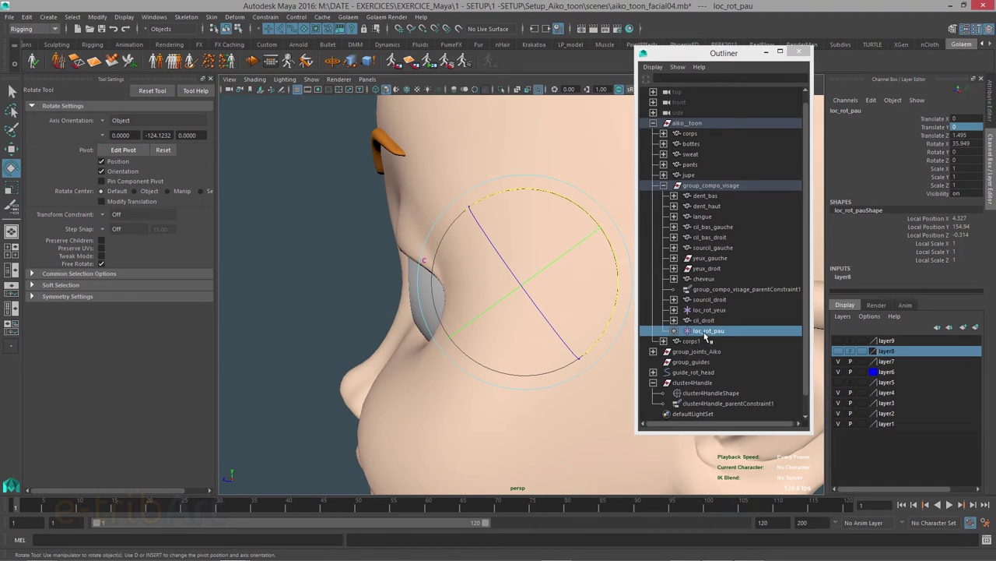
Set loc_rot_pau's Rotate X to 18 in the Channel Box.
drag(959, 135, 965, 143)
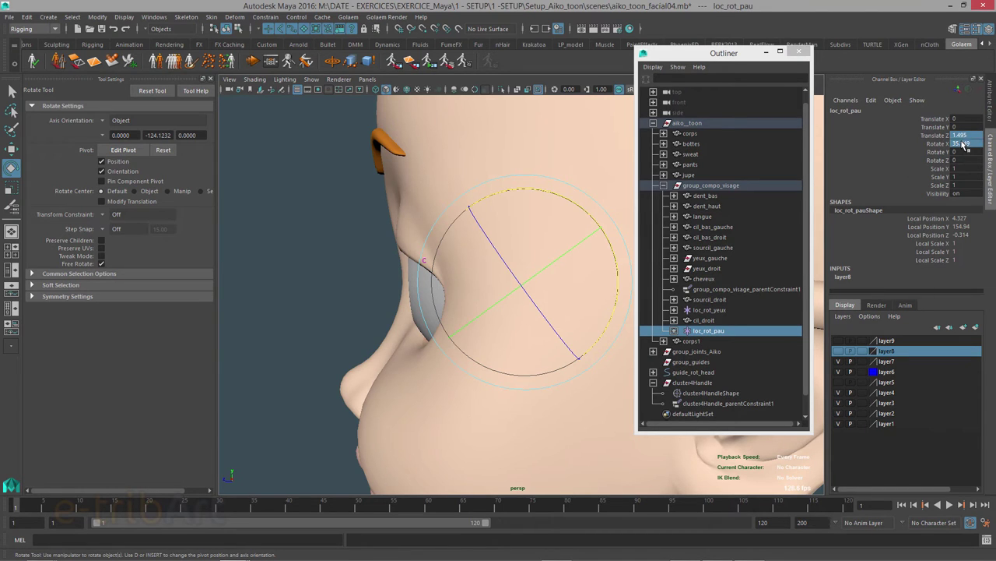
double_click(961, 136)
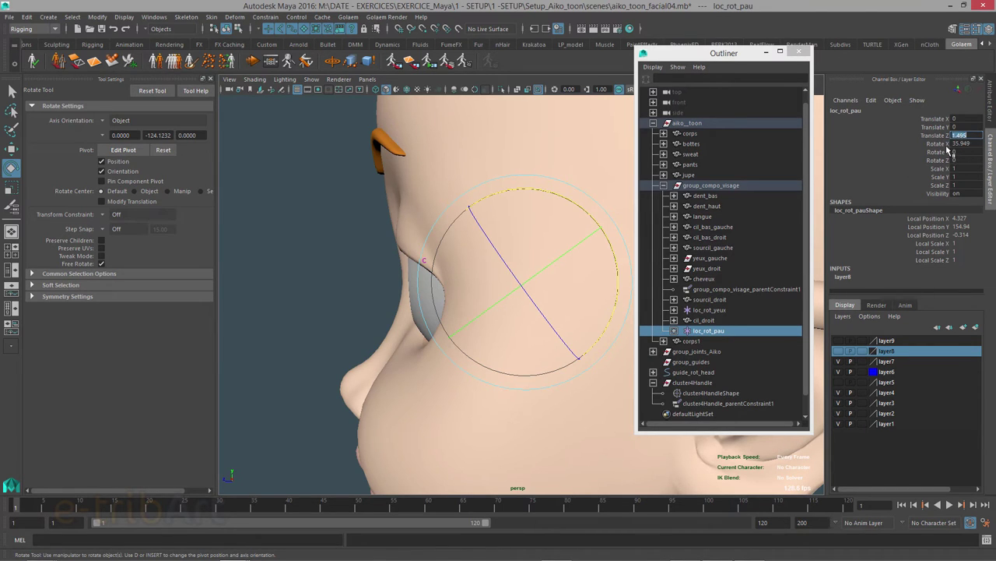
double_click(962, 145)
text(0)
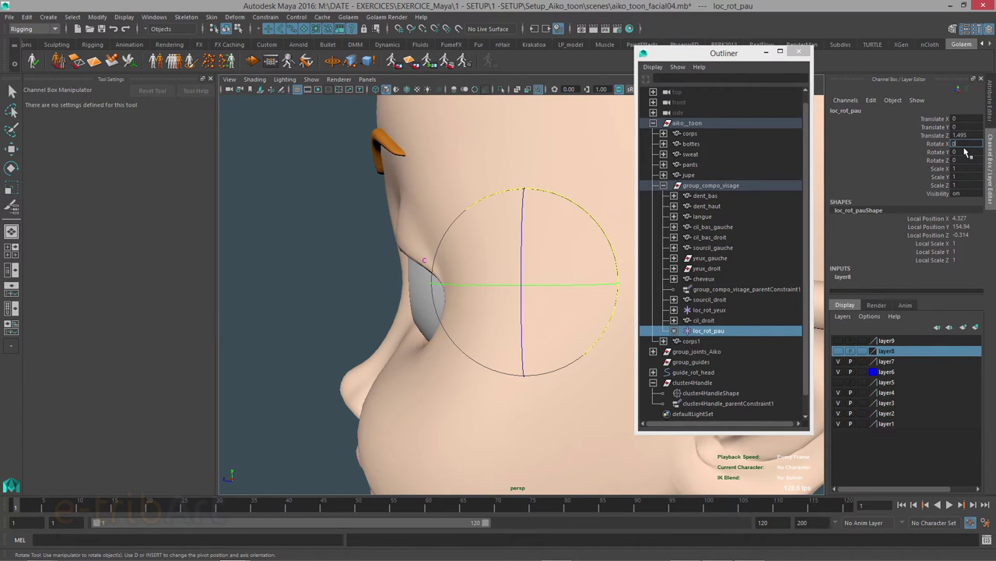
key(Return)
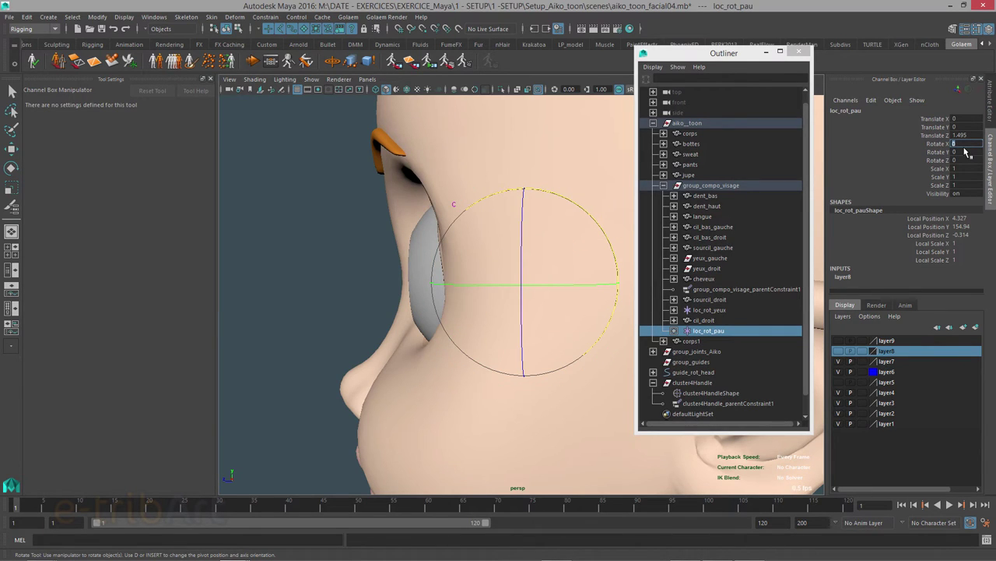
text(1858)
key(Return)
Frame the locator and orbit to inspect the eyelid, then select the cluster's parent constraint.
key(f)
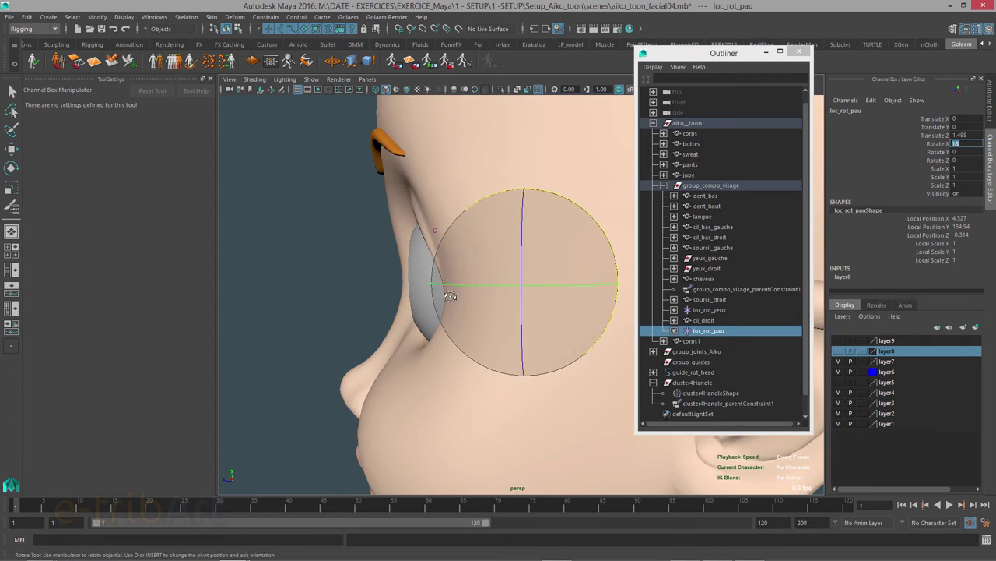
alt+drag(526, 294, 553, 305)
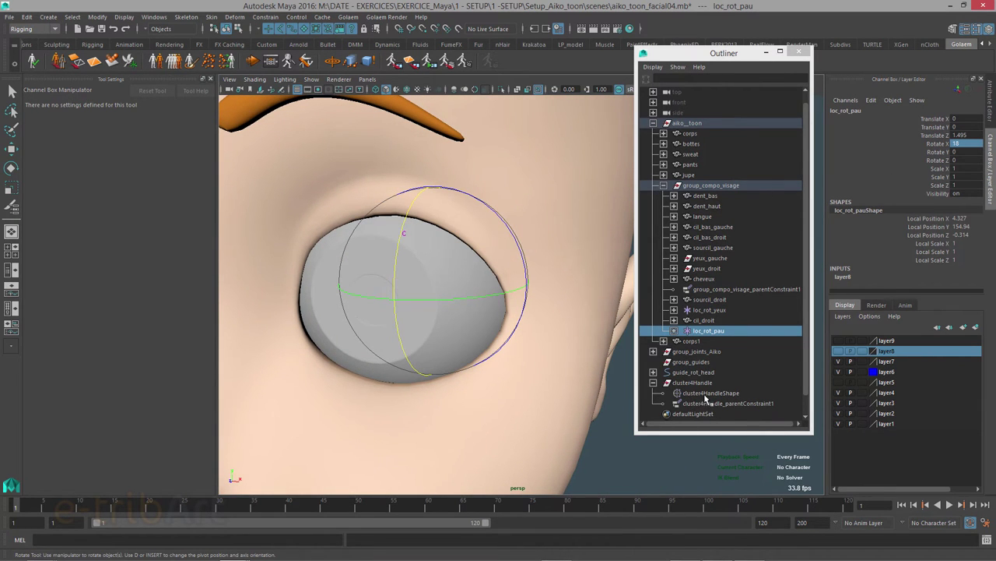
scroll(440, 334, down, 5)
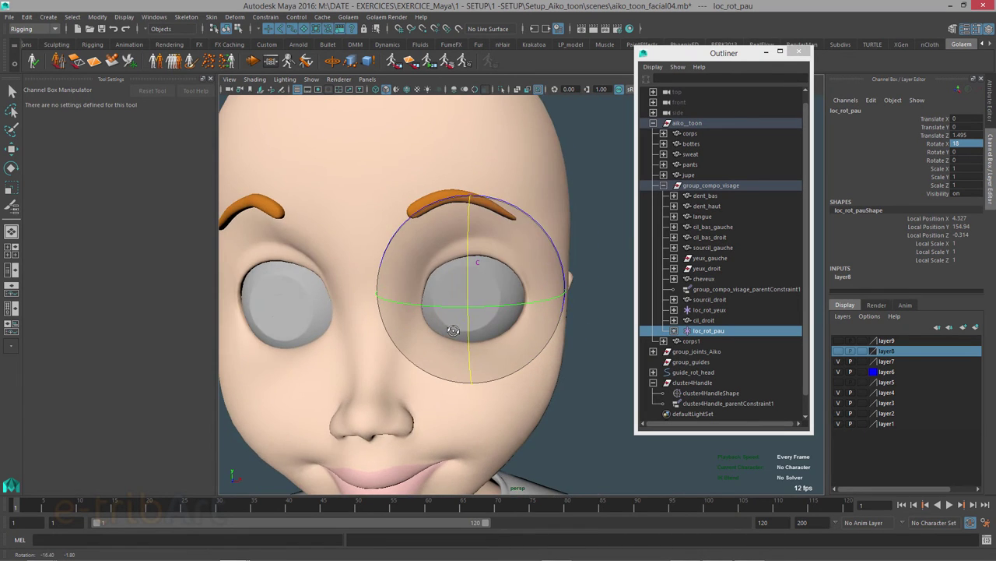
alt+drag(448, 331, 382, 335)
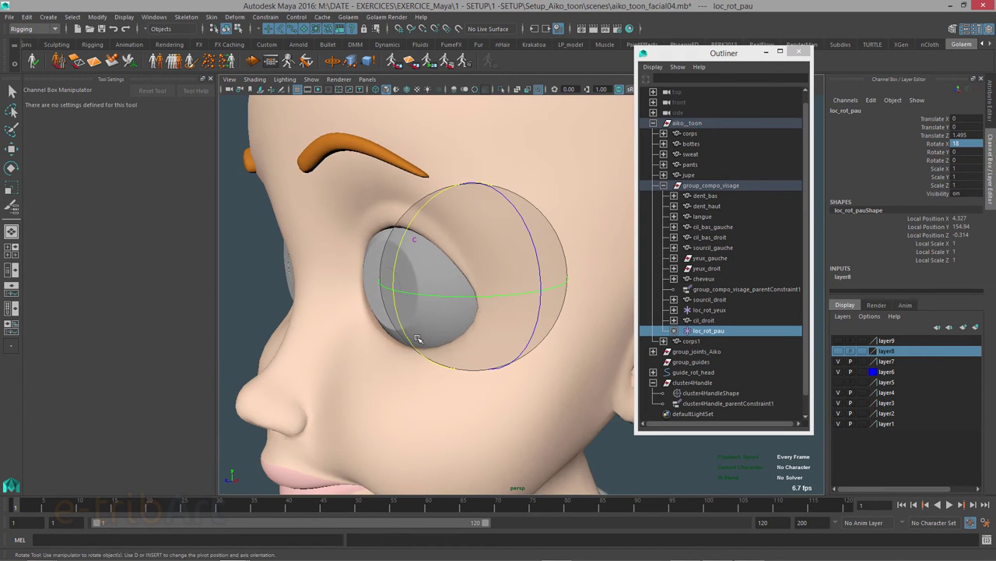
click(710, 404)
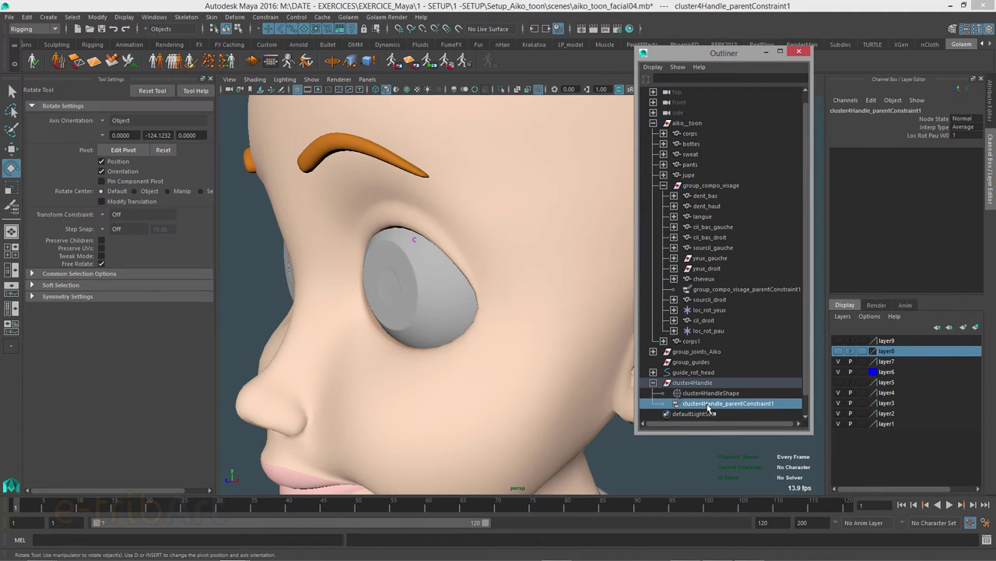
Delete cluster4Handle_parentConstraint1 and select loc_rot_pau, orbiting to a side view of the eye.
key(Delete)
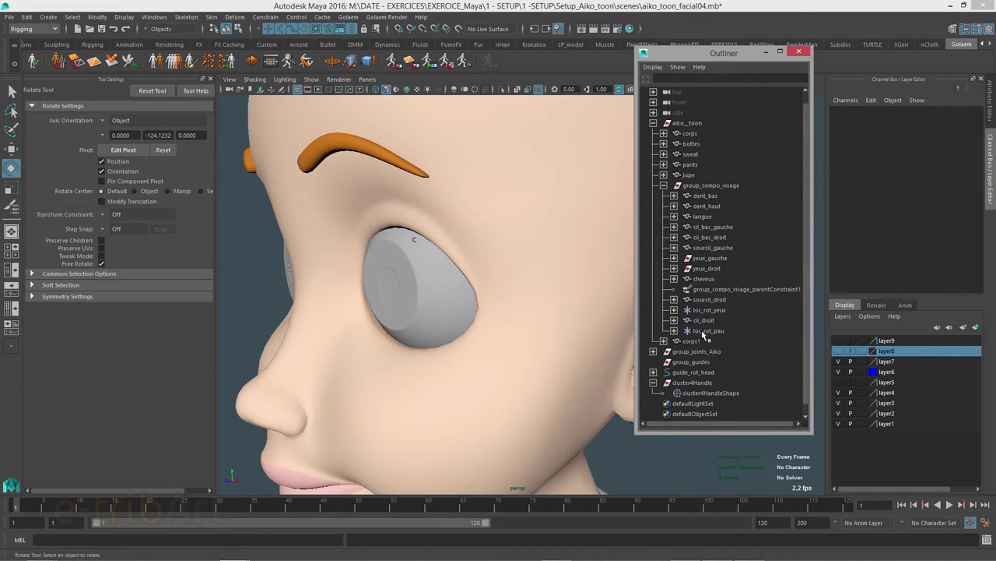
click(703, 331)
alt+drag(500, 367, 434, 365)
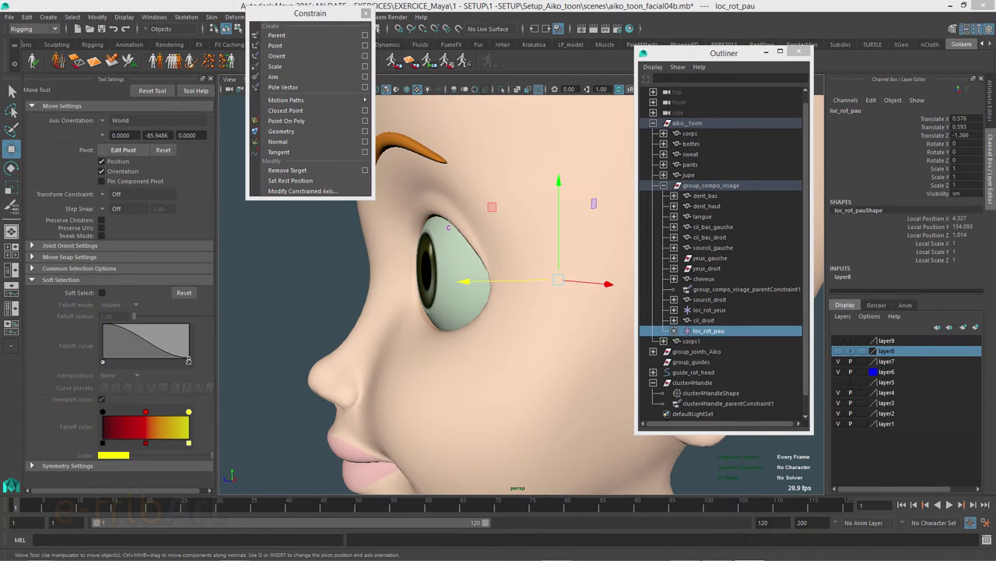
mouse_move(546, 314)
alt+mouse_down()
mouse_move(530, 311)
mouse_move(546, 288)
alt+mouse_up()
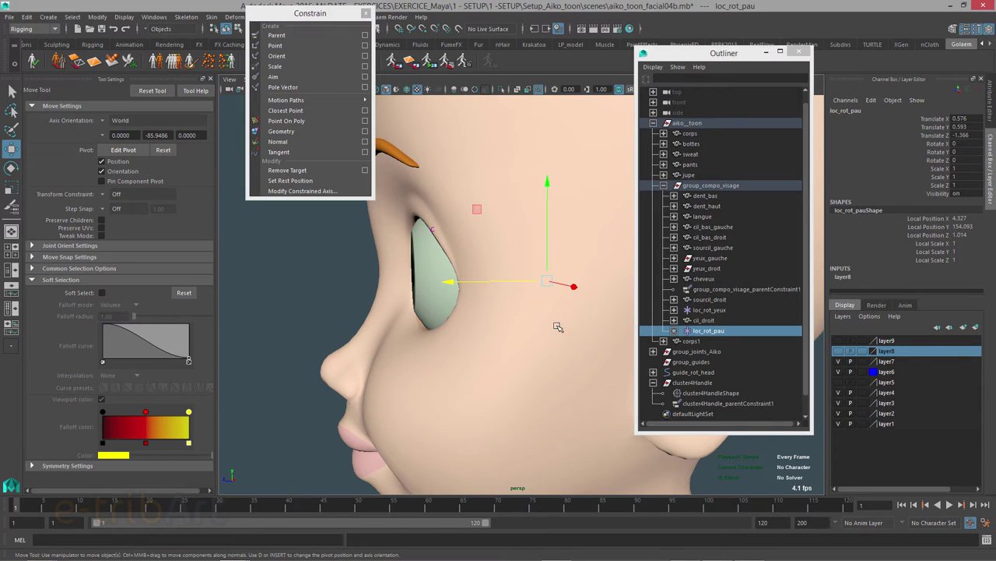
Test-rotate loc_rot_pau about X, moving the Outliner aside and back.
key(e)
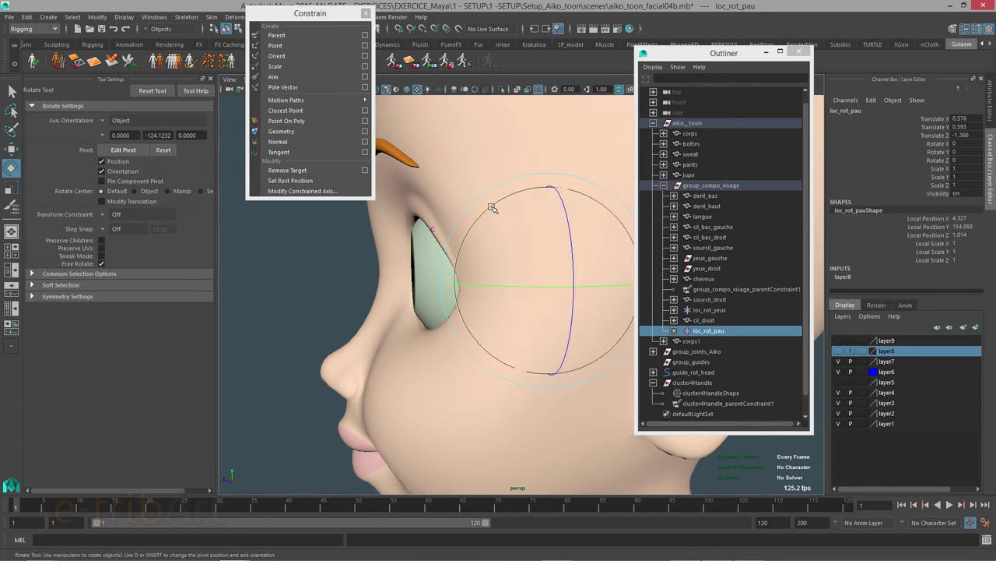
mouse_move(491, 207)
mouse_down()
mouse_move(477, 219)
mouse_move(477, 287)
mouse_up()
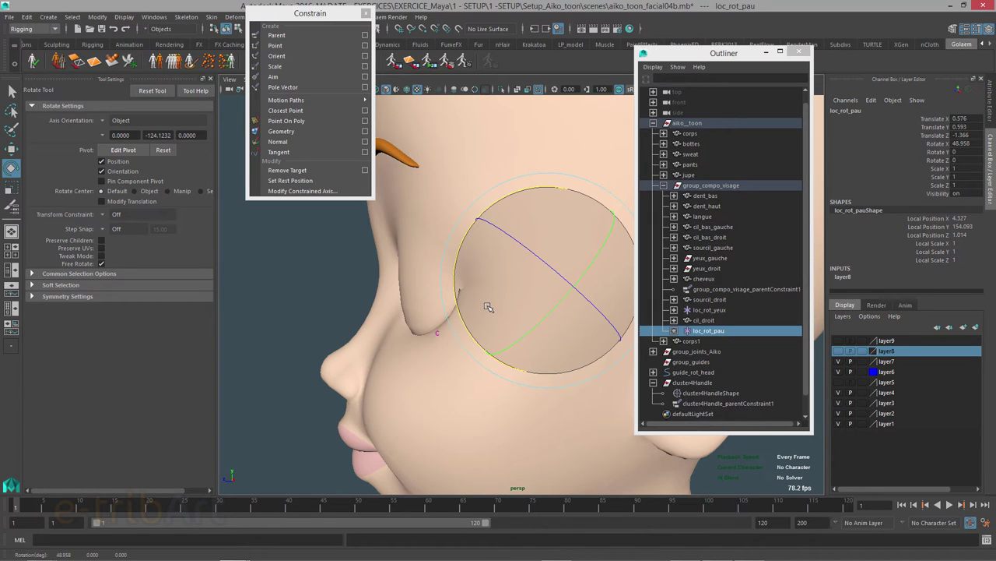
drag(714, 58, 809, 62)
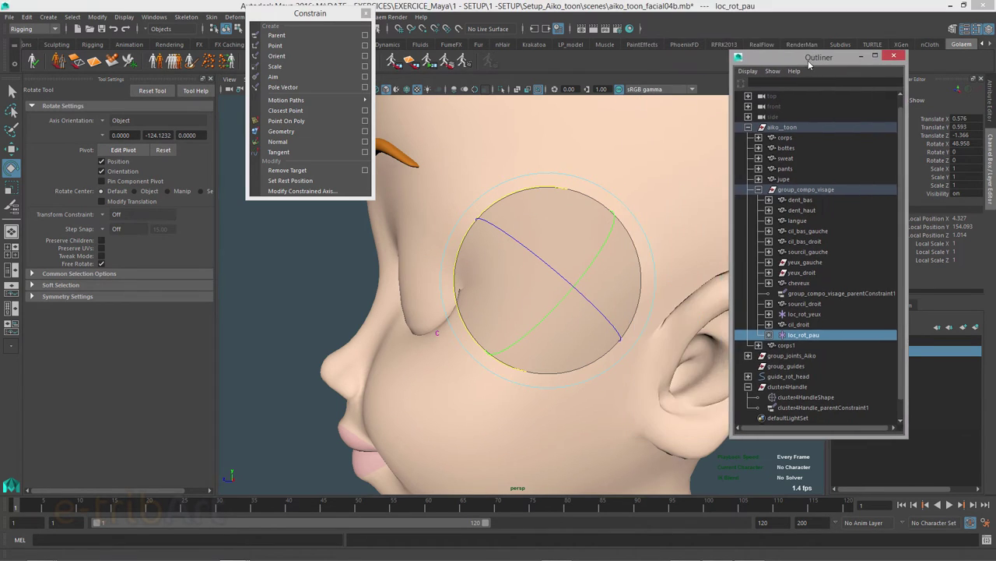
drag(468, 242, 506, 200)
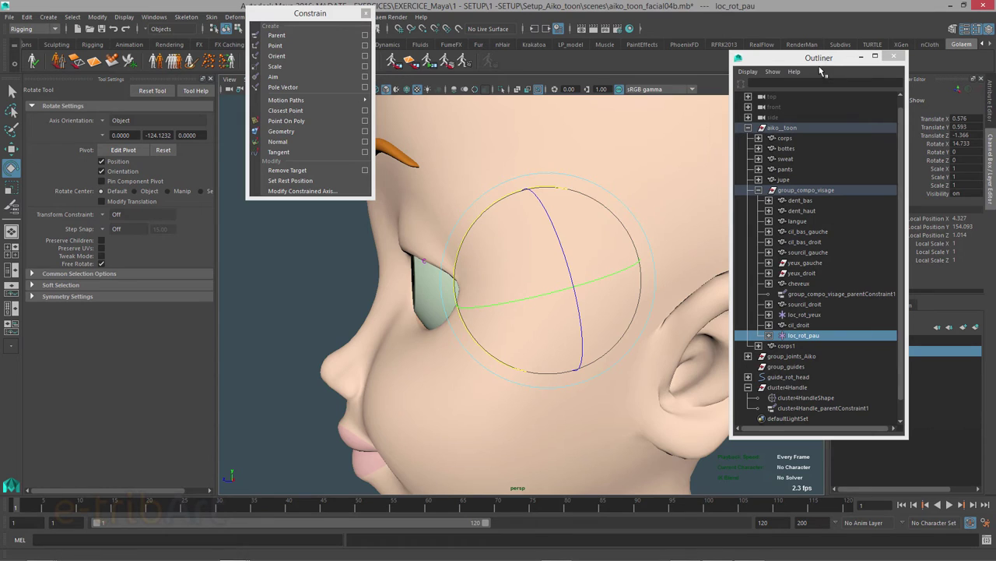
mouse_move(821, 64)
mouse_down()
mouse_move(667, 91)
mouse_move(732, 83)
mouse_up()
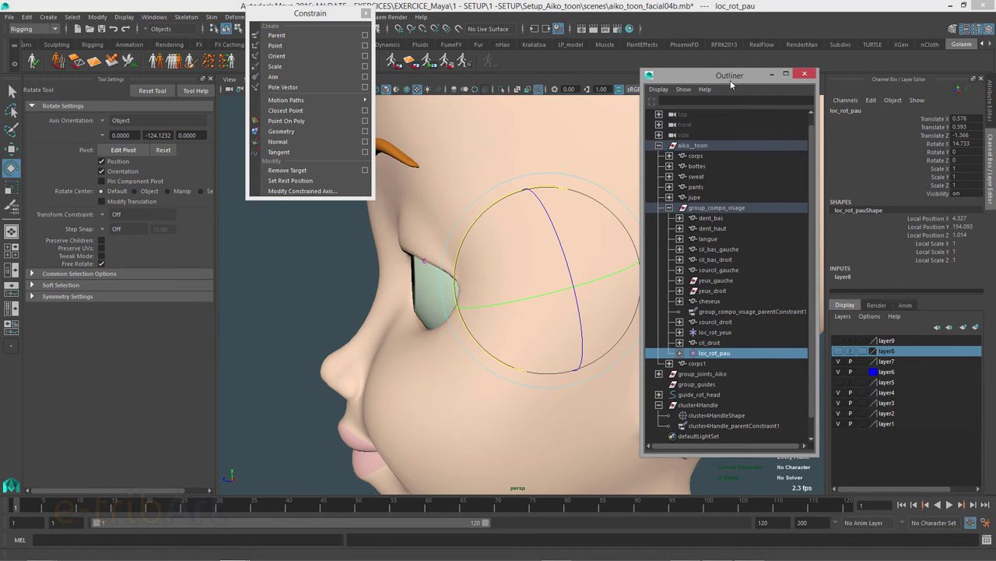
Hide layer7 and rotate loc_rot_pau down to Rotate X 23.054 from a front view.
click(838, 361)
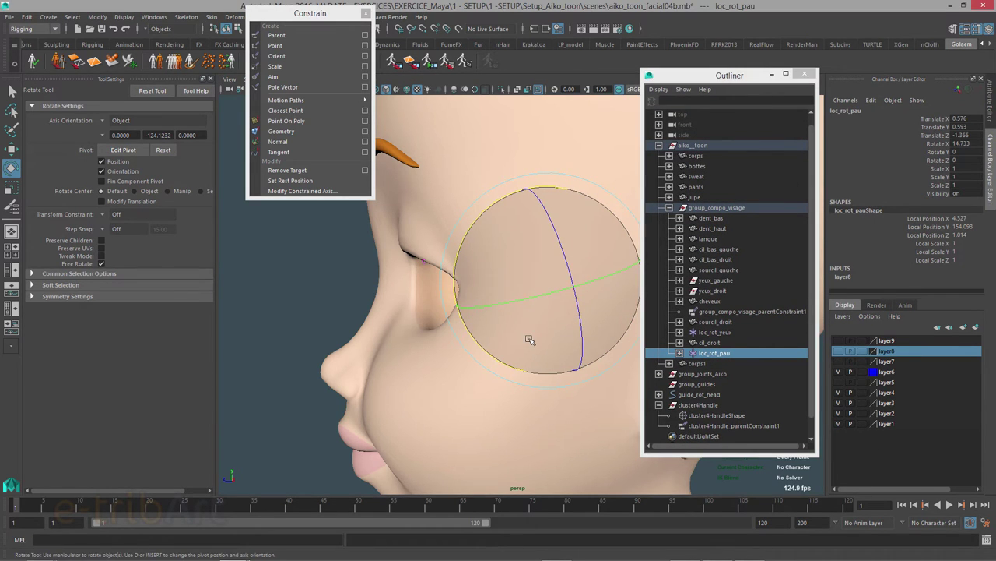
alt+drag(532, 341, 629, 345)
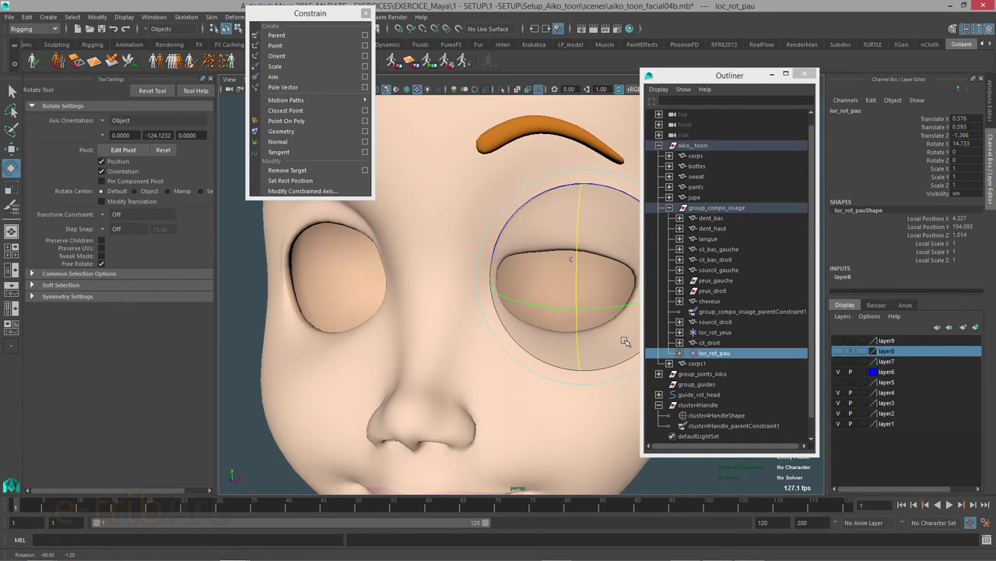
alt+middle_drag(585, 334, 489, 342)
alt+drag(489, 342, 512, 339)
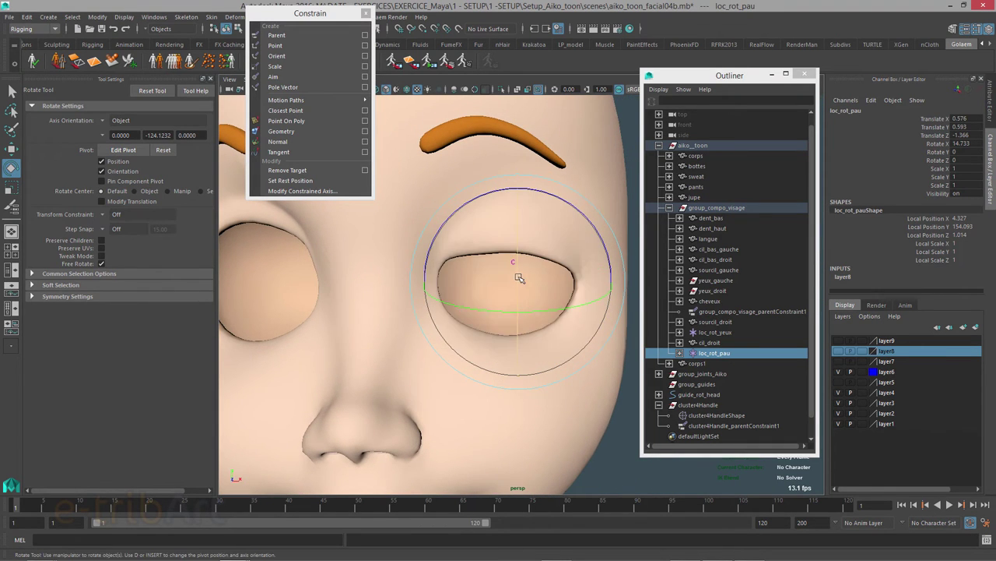
mouse_move(518, 278)
mouse_down()
mouse_move(518, 296)
mouse_move(434, 323)
mouse_up()
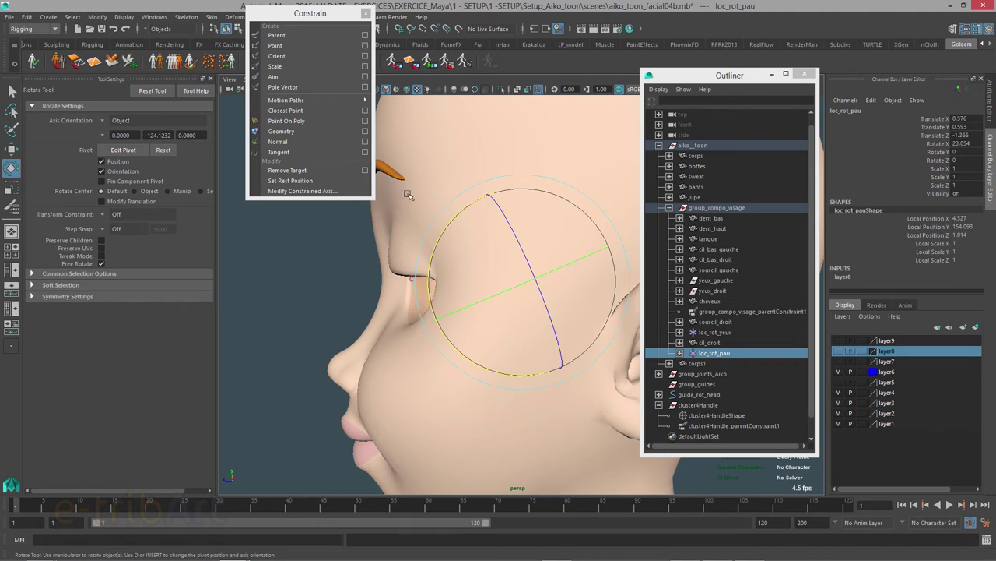
Move cluster4Handle forward along Z to Translate Z 0.575.
click(698, 406)
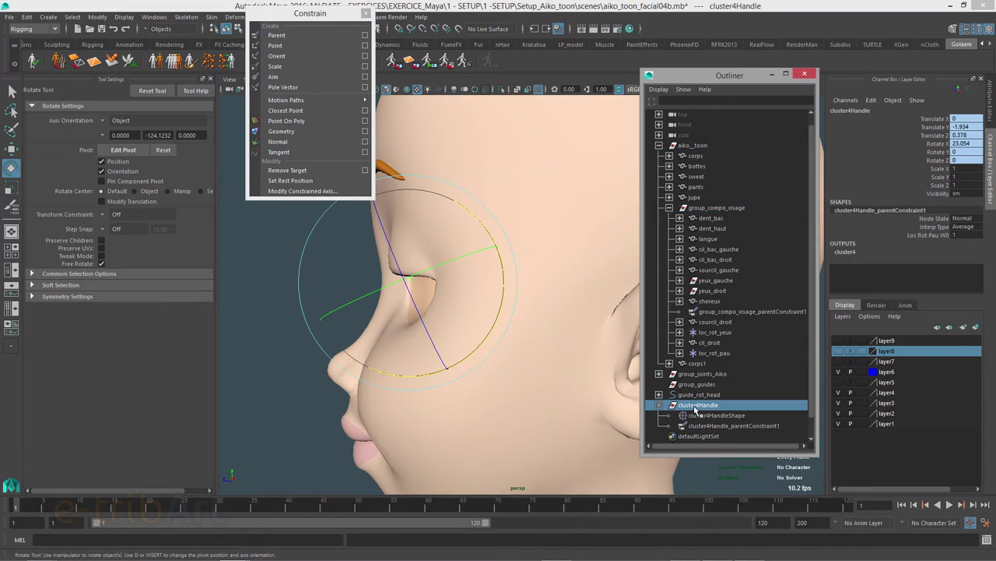
key(w)
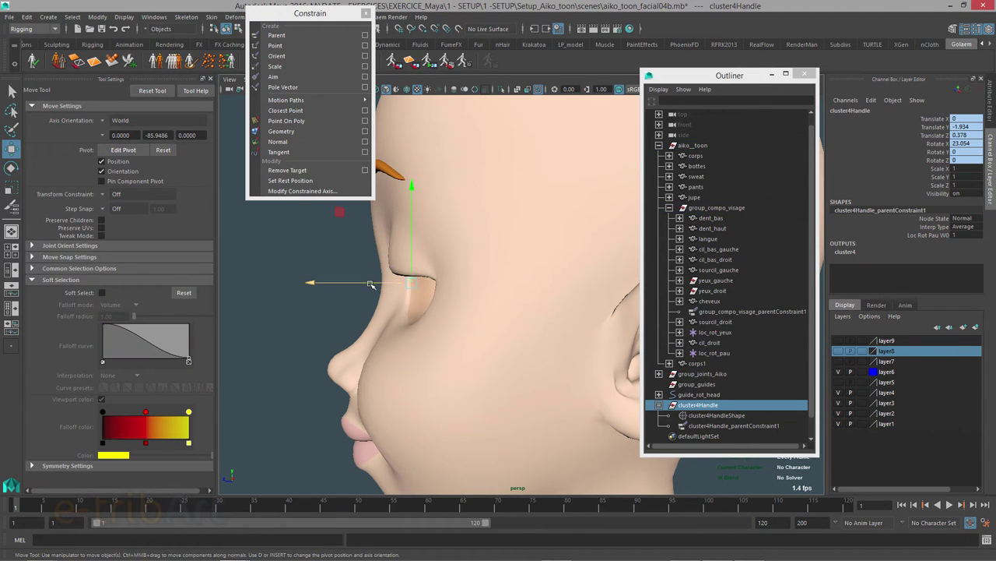
drag(370, 284, 411, 298)
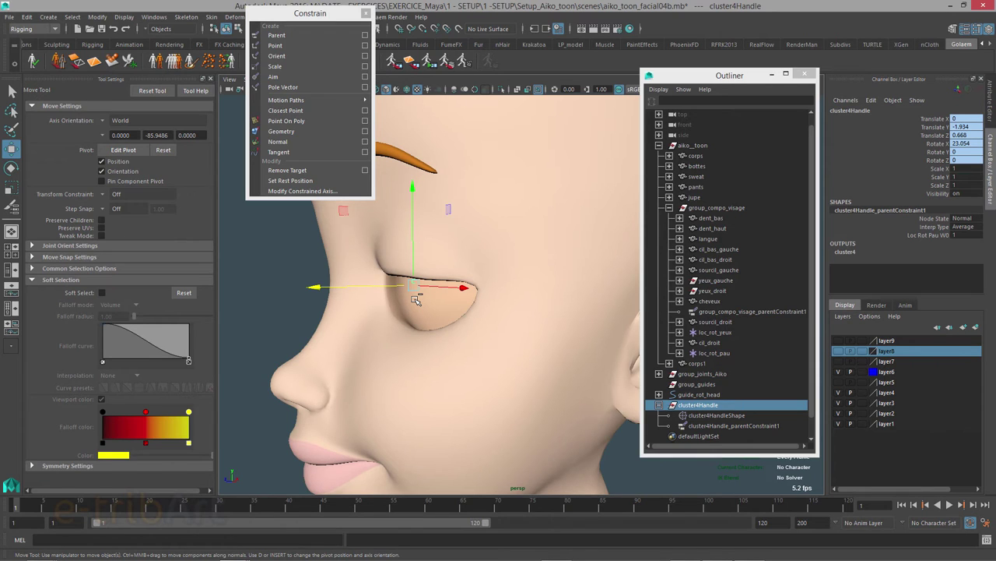
middle_drag(416, 300, 416, 299)
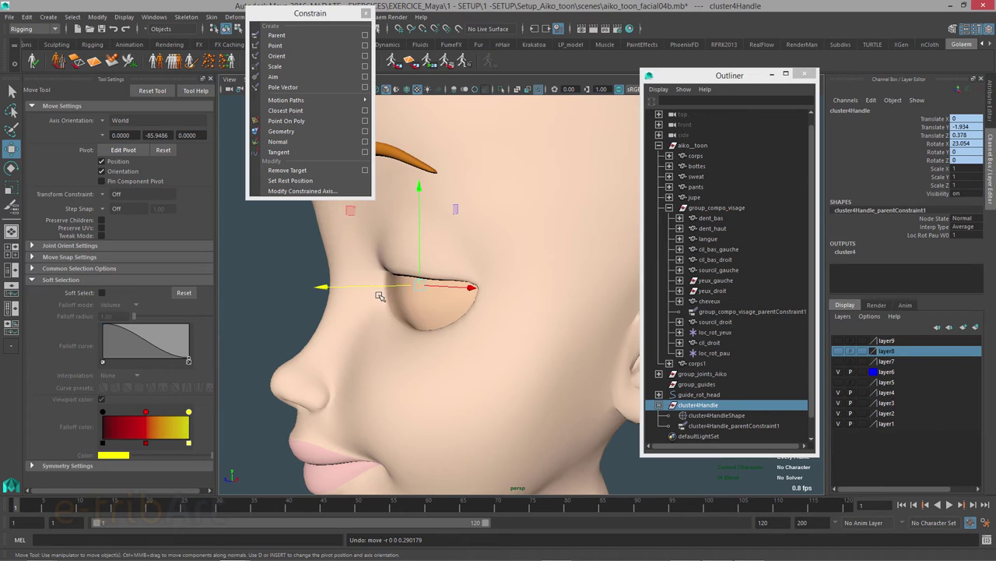
mouse_move(377, 294)
alt+mouse_down()
mouse_move(332, 292)
mouse_move(334, 282)
alt+mouse_up()
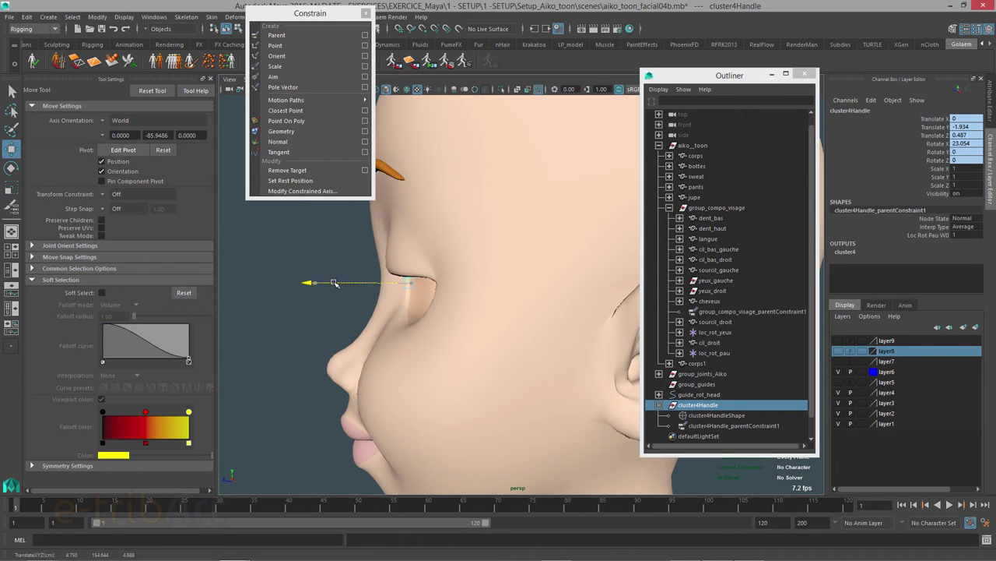
Duplicate the corps head mesh to create corps2.
click(456, 343)
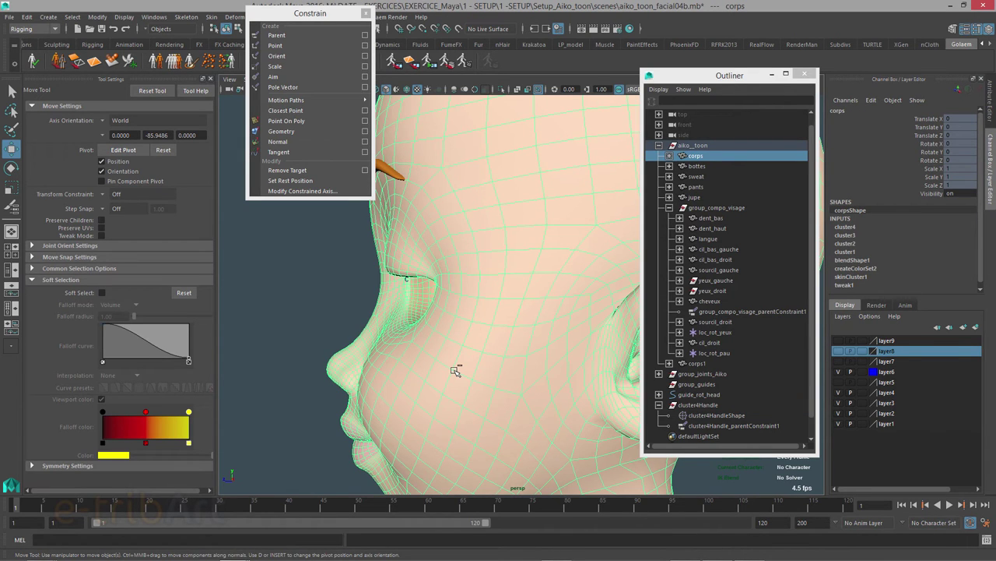
key(ctrl+d)
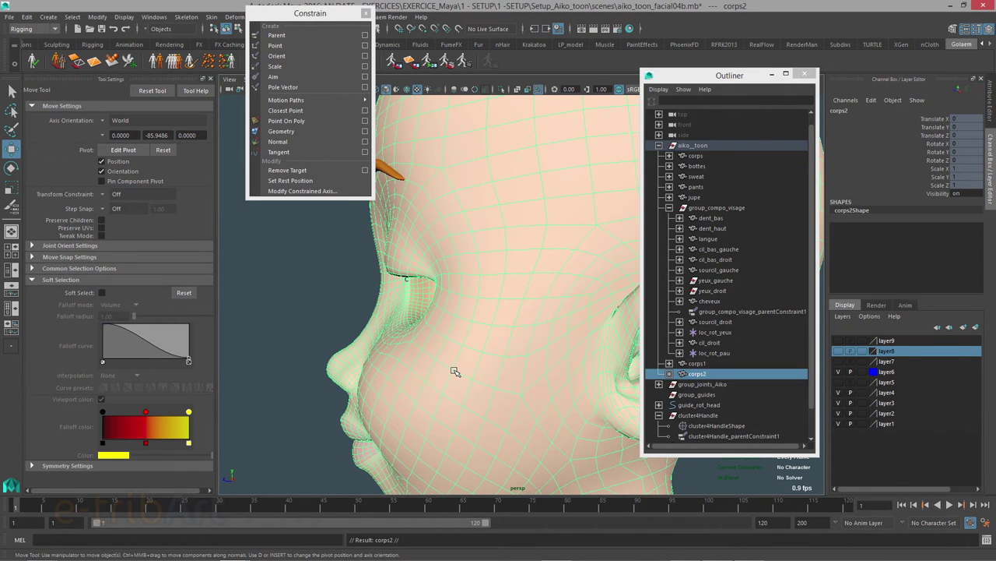
mouse_move(456, 371)
alt+mouse_down()
mouse_move(556, 377)
mouse_move(441, 362)
alt+mouse_up()
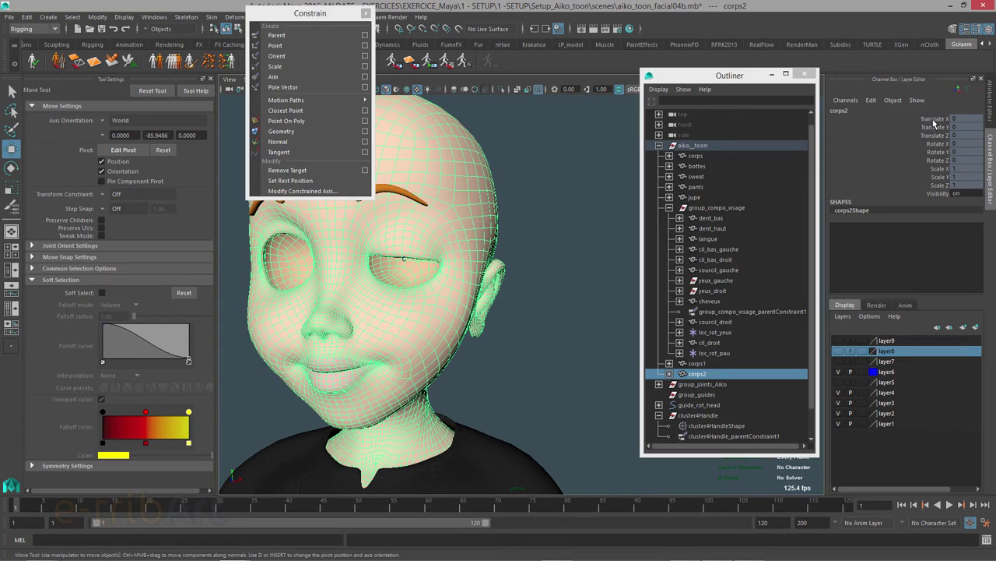
Unlock all of corps2's transform channels and open its Outliner rename field.
drag(935, 123, 934, 185)
right_click(885, 189)
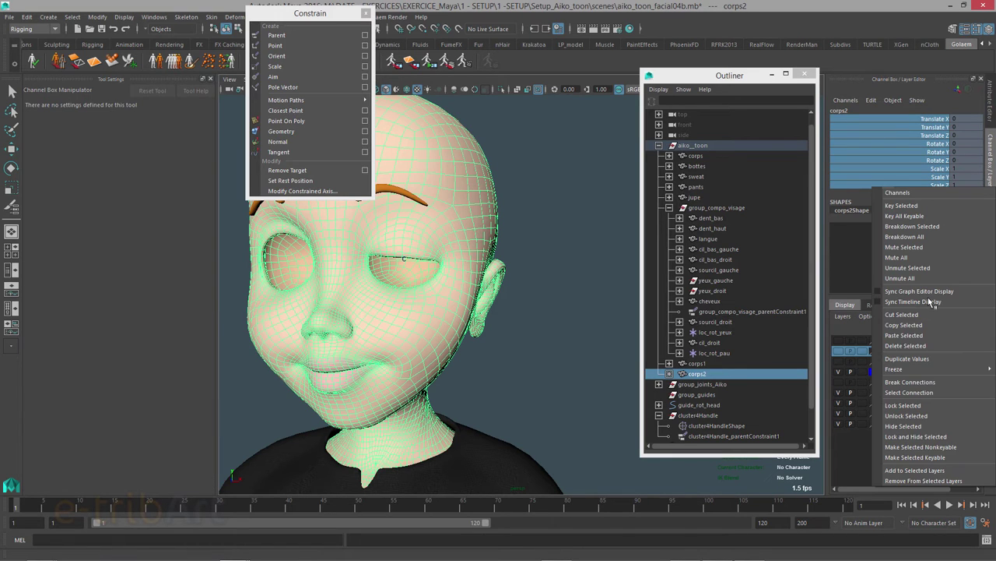
click(926, 417)
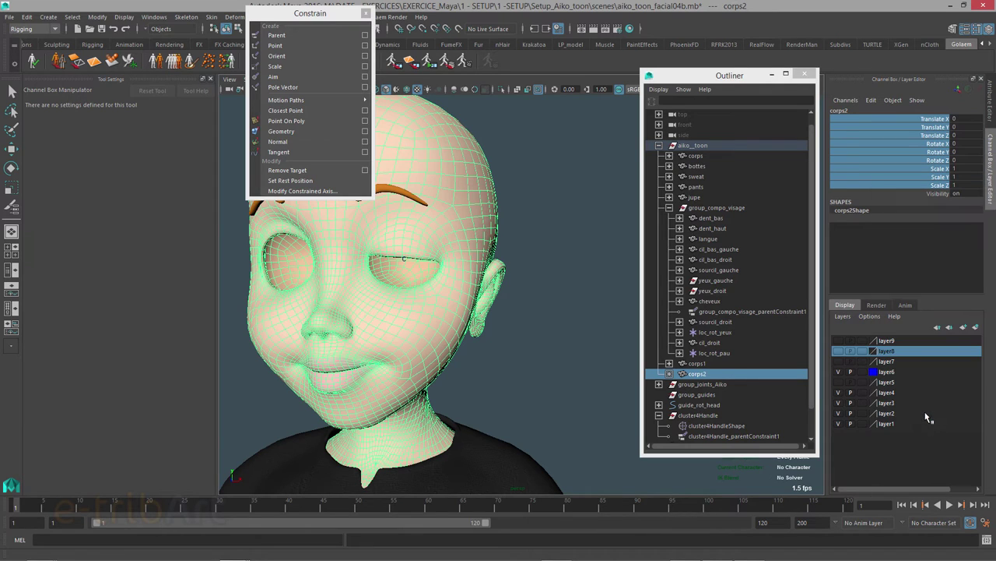
double_click(840, 112)
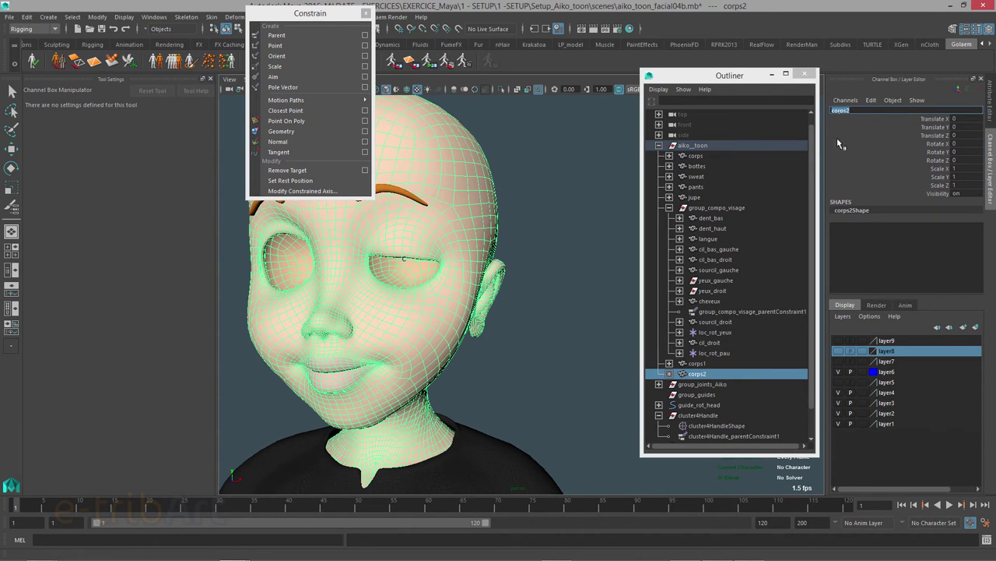
double_click(700, 375)
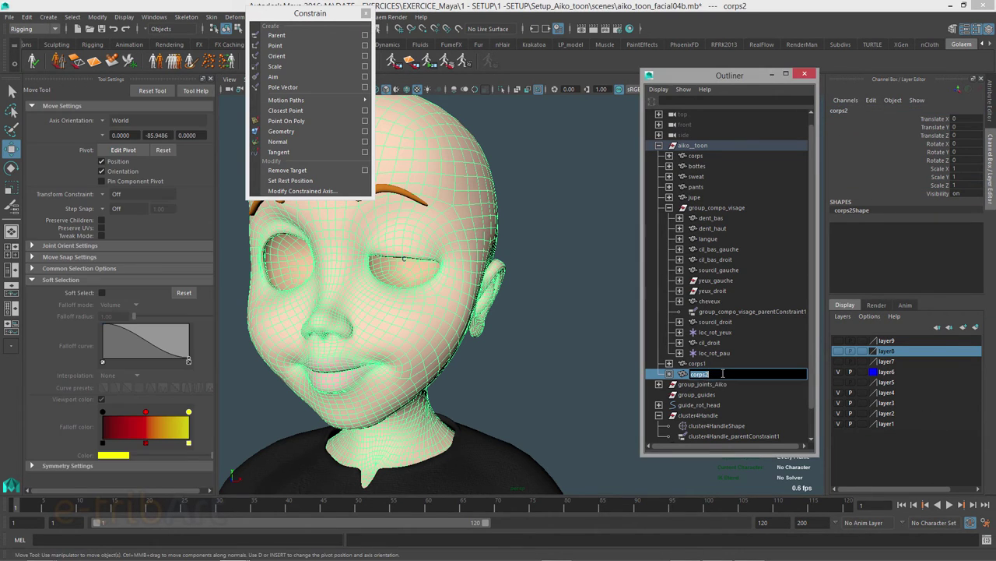
Rename corps2 to pau_g_dem and select its Translate X channel.
text(pa)
key(BackSpace)
key(BackSpace)
key(BackSpace)
key(Return)
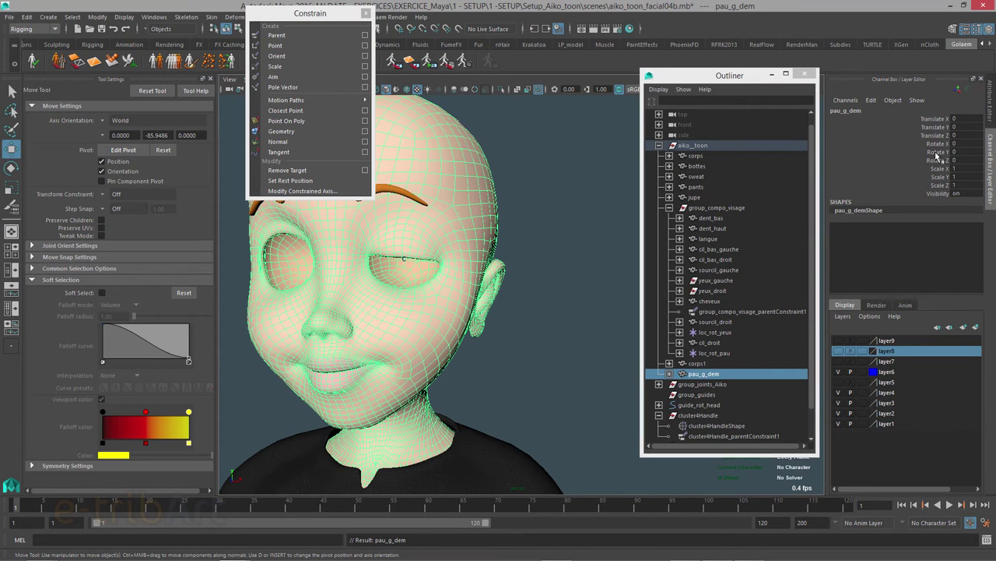
click(936, 119)
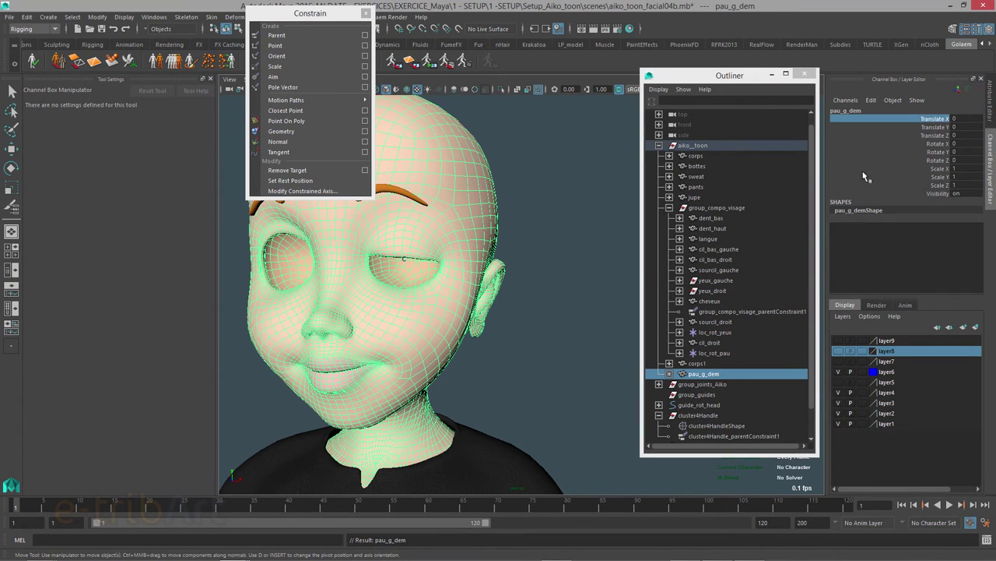
Offset pau_g_dem along Translate X, stepping through larger values up to 30.
click(956, 120)
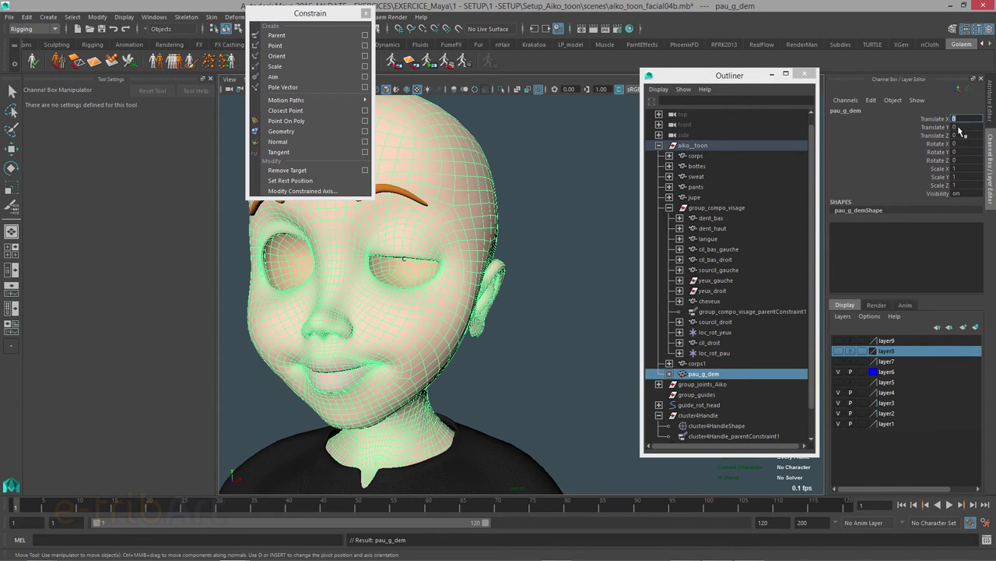
text(1)
key(Return)
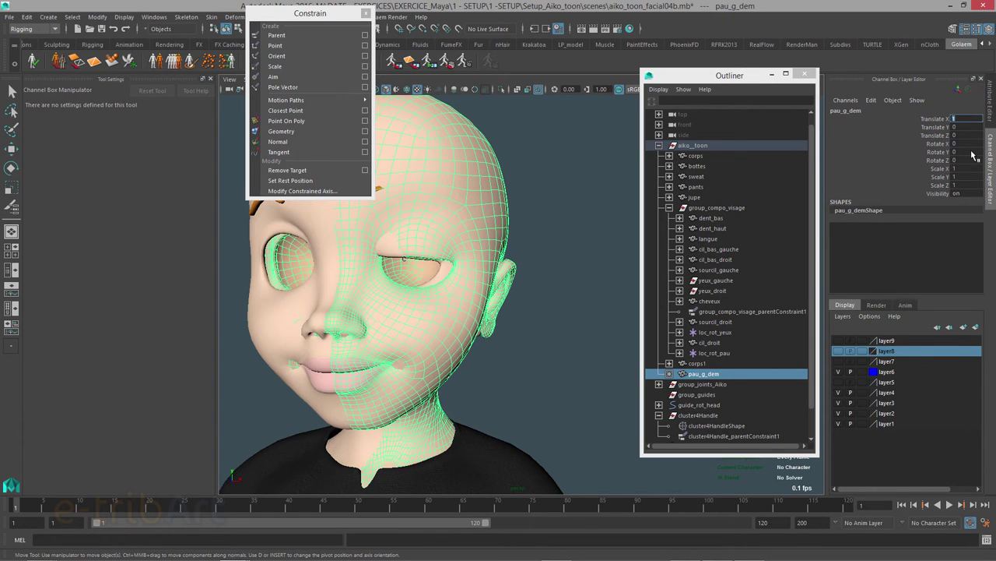
text(5)
key(Return)
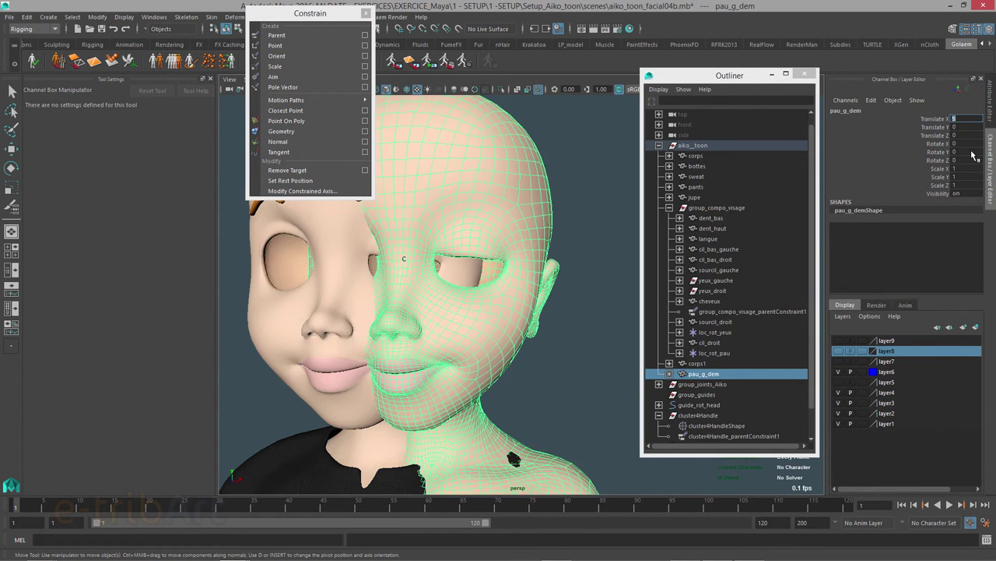
text(0)
key(Return)
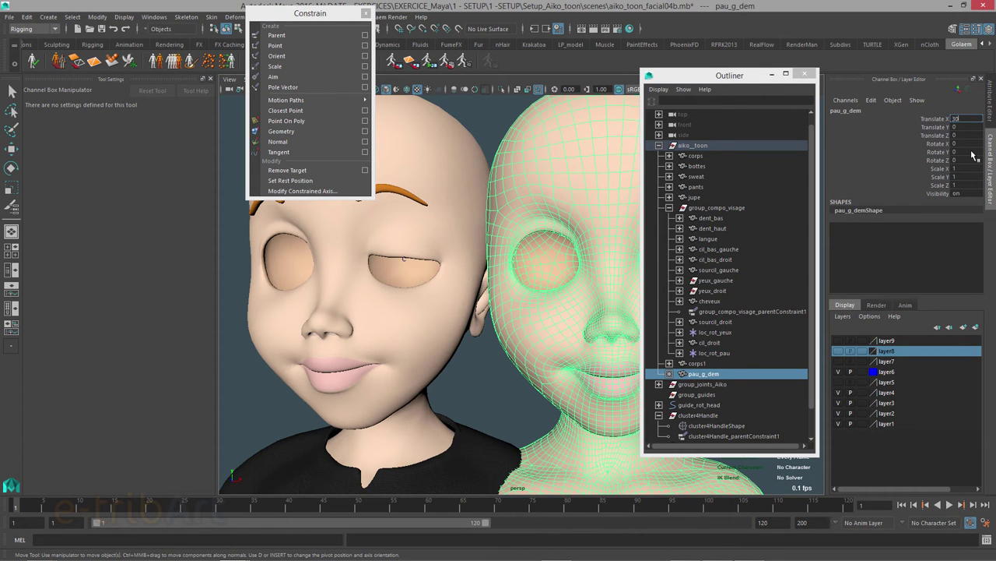
key(Return)
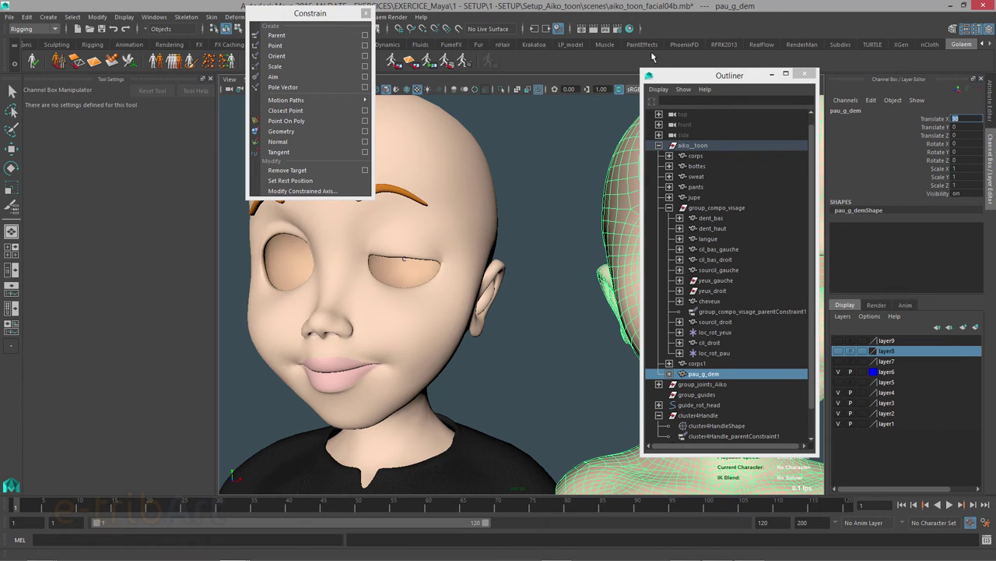
Push pau_g_dem out to Translate X 40 and orbit around both heads.
drag(676, 76, 852, 85)
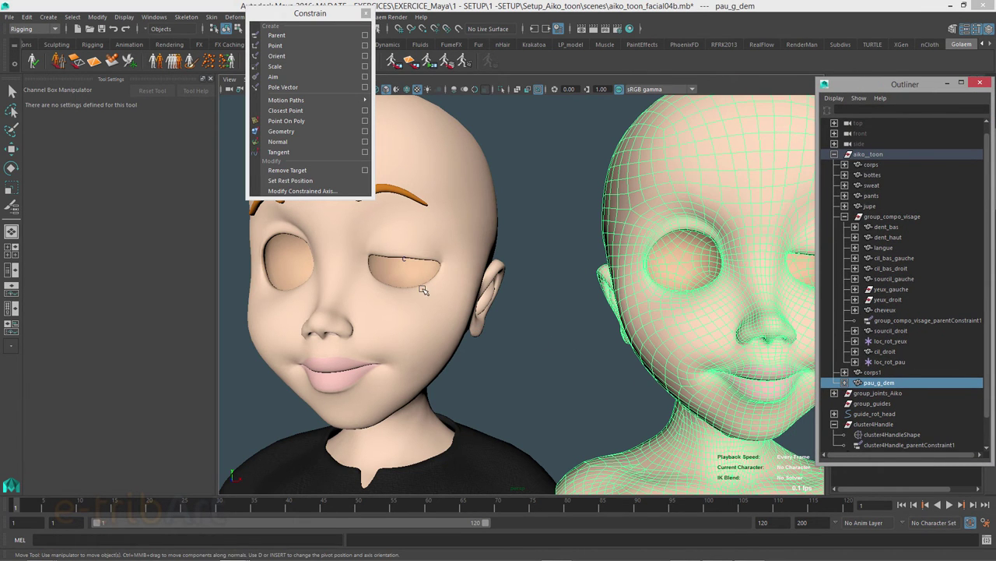
alt+drag(420, 288, 423, 289)
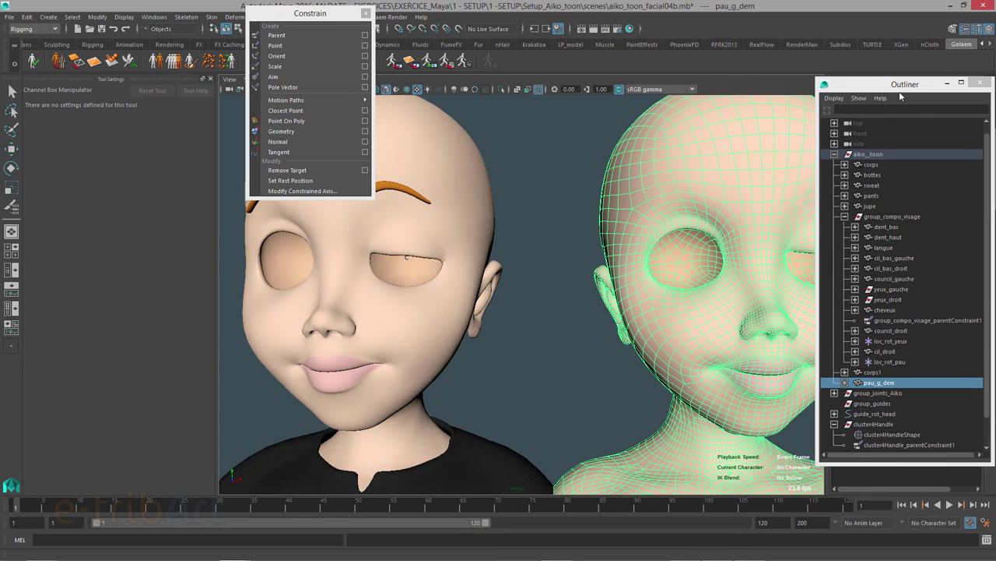
drag(900, 86, 729, 242)
click(965, 120)
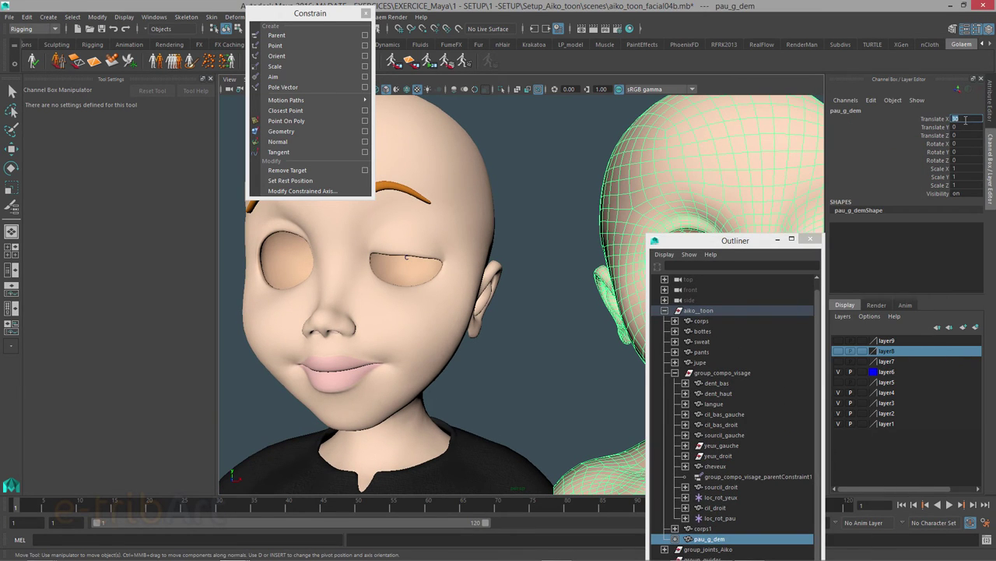
key(Return)
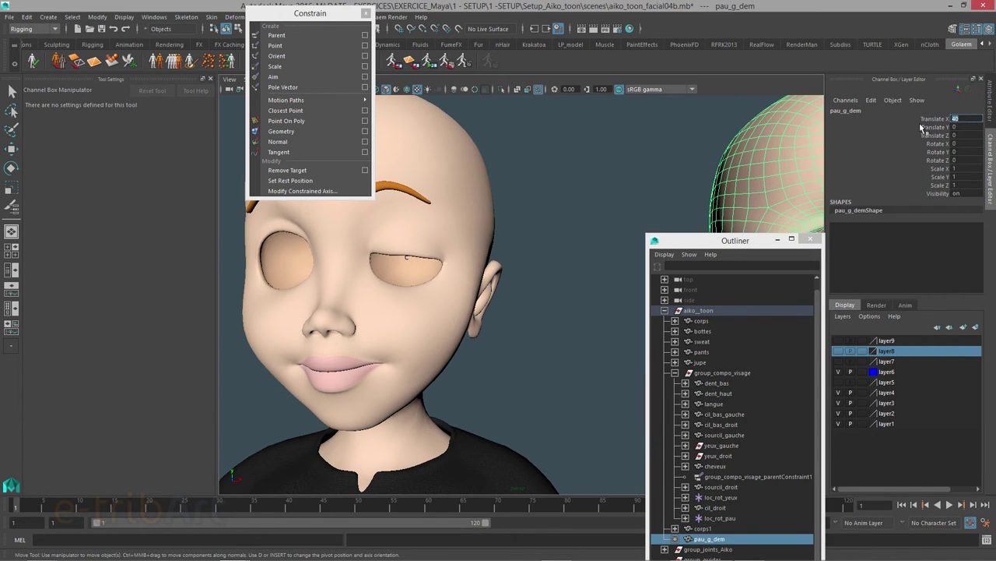
click(680, 247)
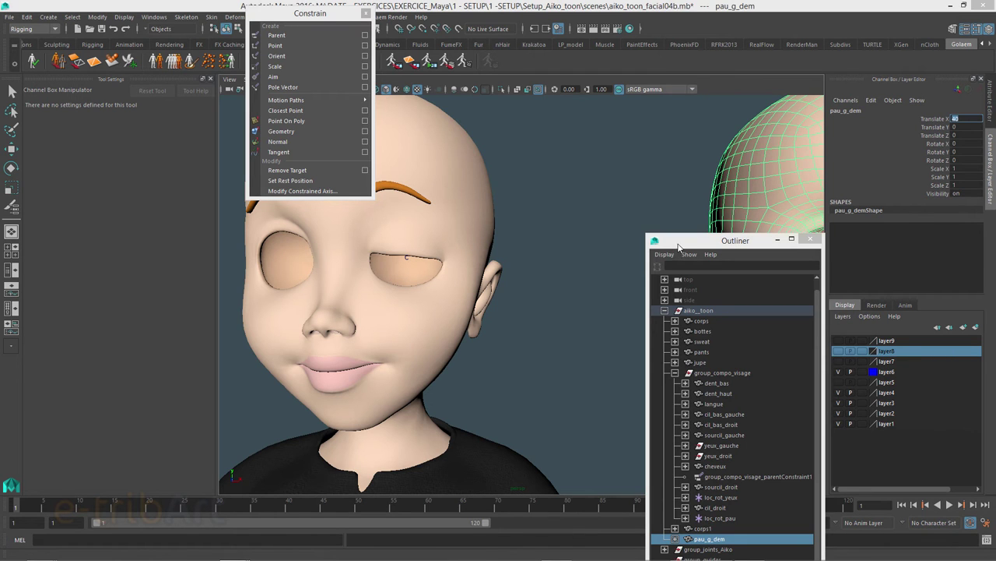
drag(680, 248, 632, 117)
mouse_move(510, 286)
alt+mouse_down()
mouse_move(485, 290)
mouse_move(546, 303)
alt+mouse_up()
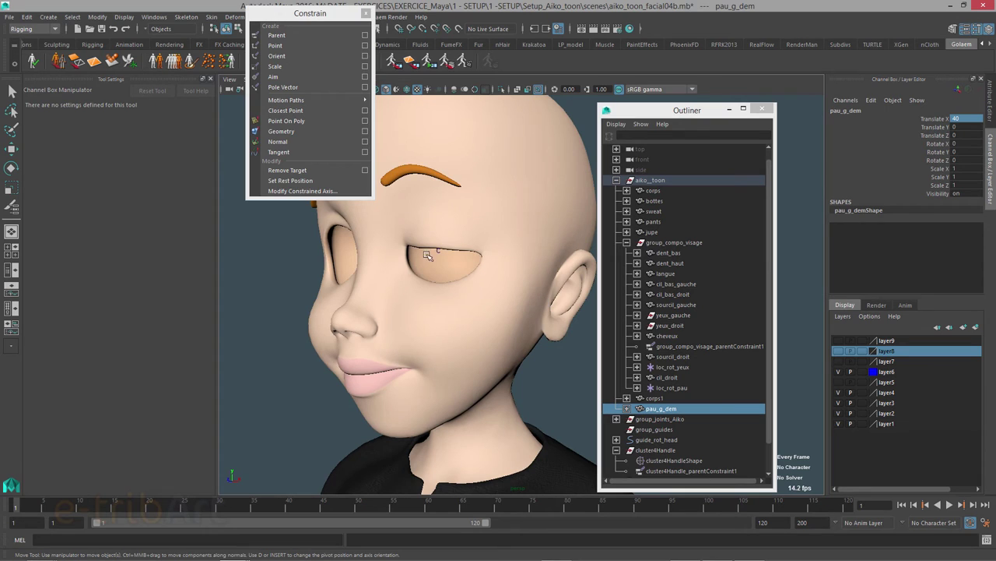
Rotate loc_rot_pau to about 47.45, -3.86, -4.20 so the upper eyelid closes.
click(667, 387)
key(w)
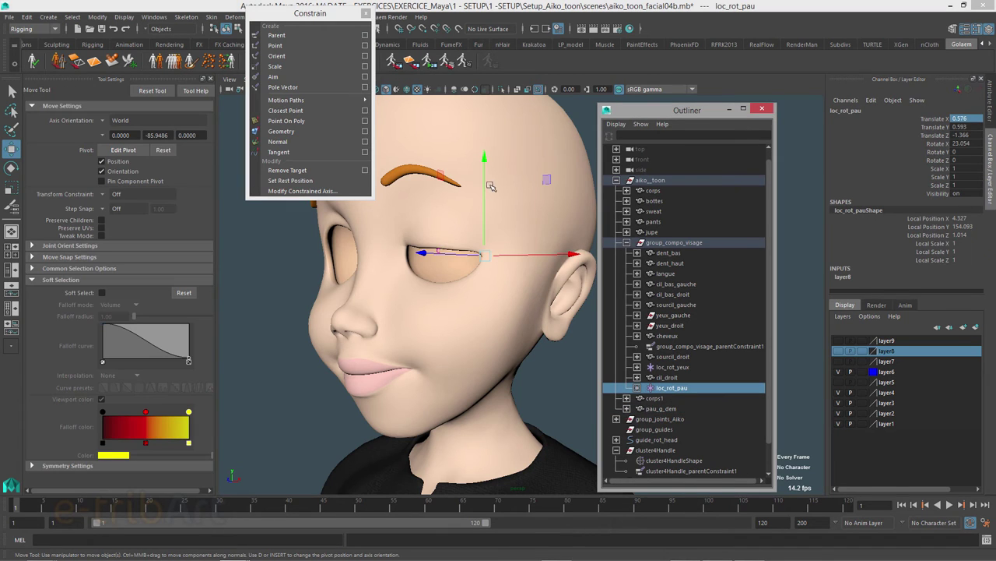
key(e)
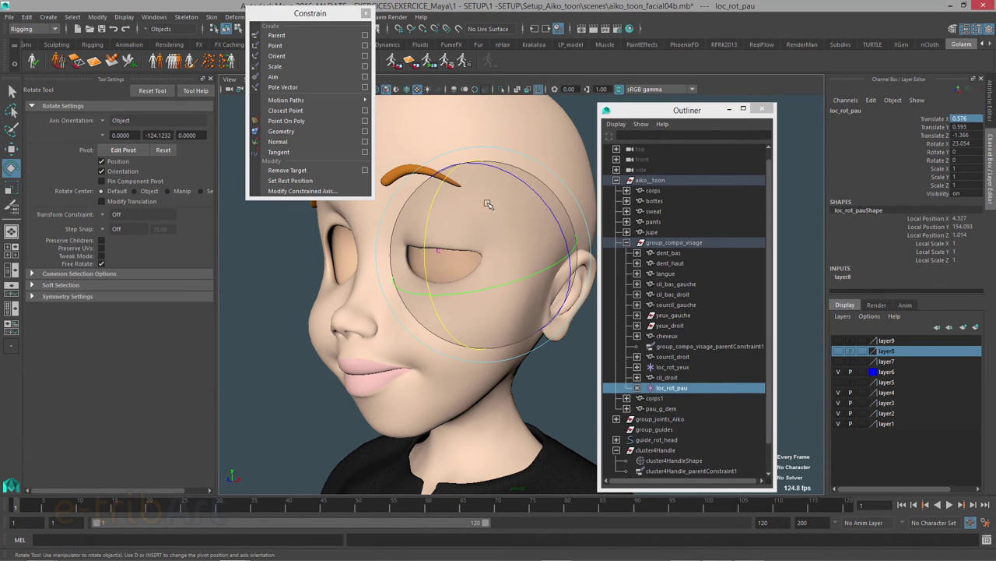
mouse_move(447, 192)
mouse_down()
mouse_move(436, 201)
mouse_move(456, 267)
mouse_move(498, 268)
mouse_move(551, 317)
mouse_move(542, 321)
mouse_up()
scroll(537, 276, up, 5)
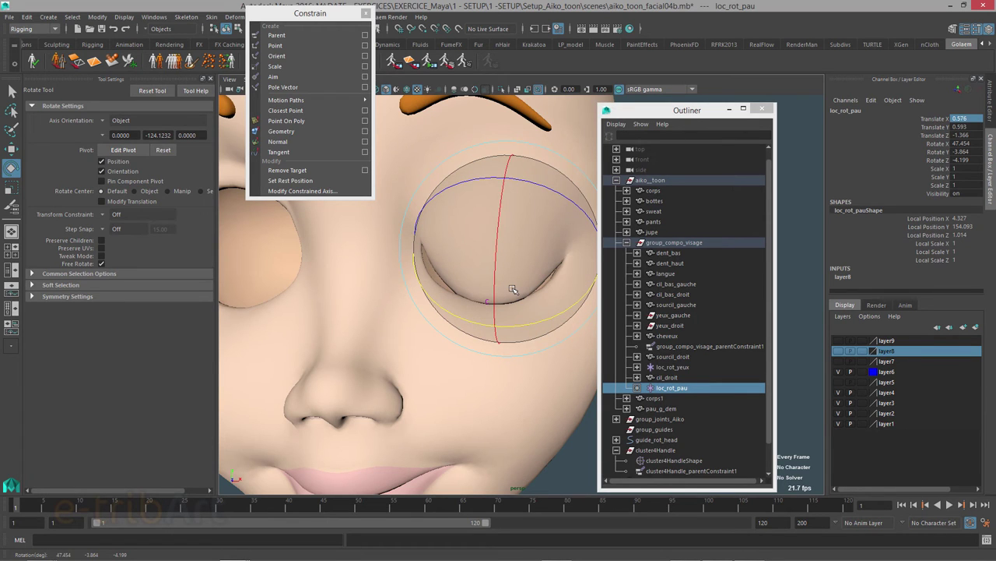
Scale cluster4Handle to 1.298 along X so the closed lid spans the eye.
click(652, 452)
key(r)
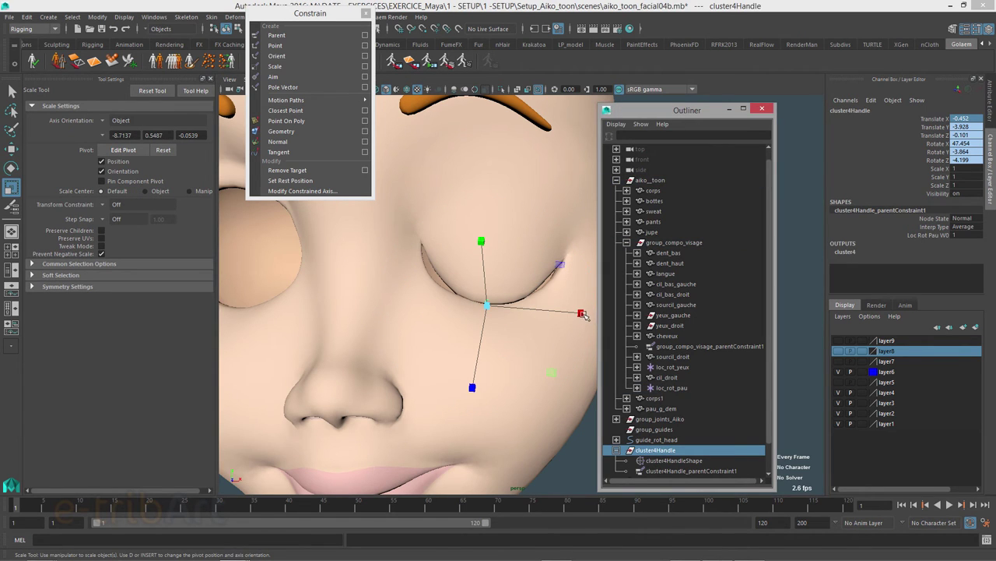
drag(581, 312, 609, 323)
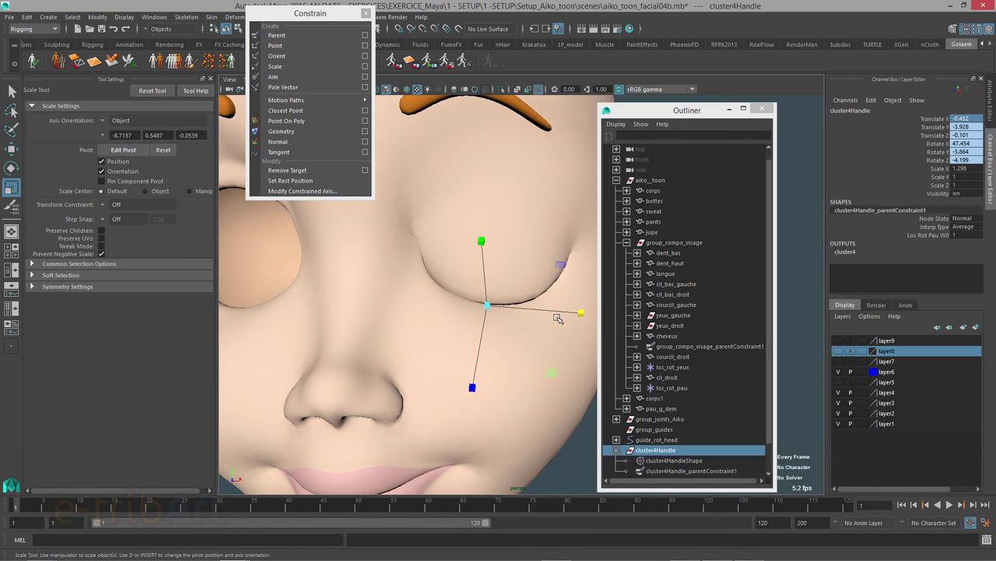
mouse_move(548, 381)
alt+mouse_down()
mouse_move(422, 374)
mouse_move(534, 378)
mouse_move(525, 382)
mouse_move(528, 374)
alt+mouse_up()
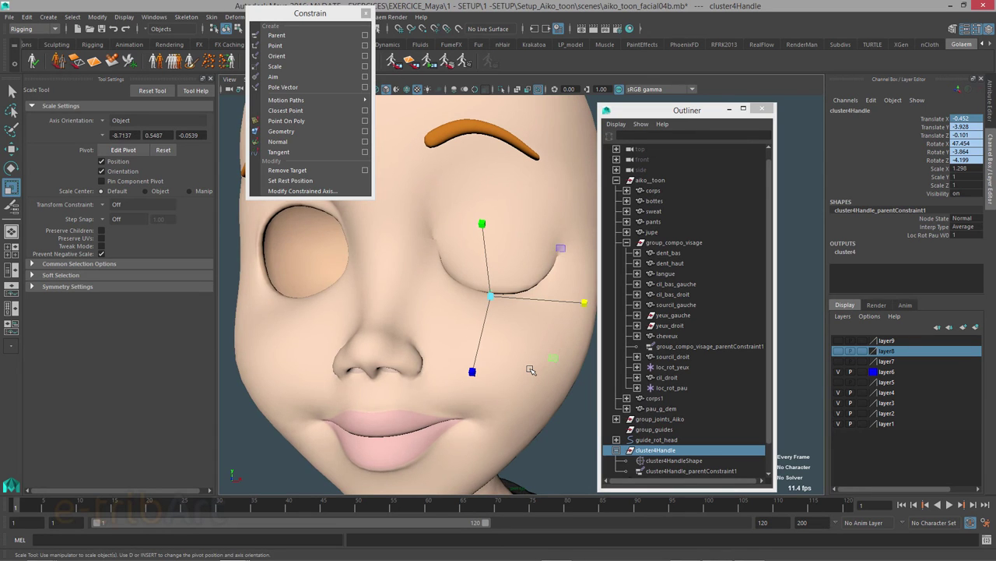
click(531, 372)
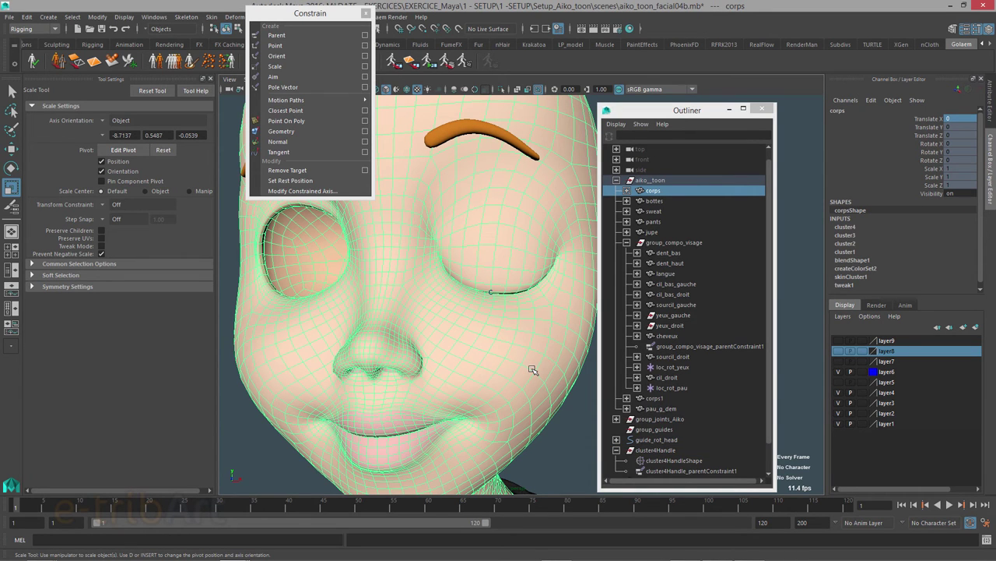
Duplicate corps with Ctrl+D and rename the copy pau_g_fer.
key(ctrl+d)
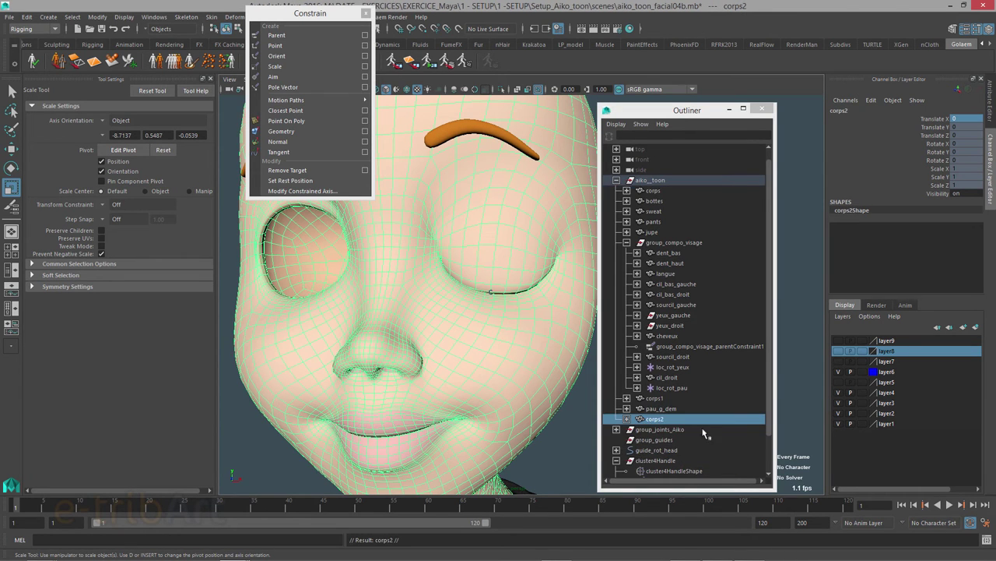
double_click(655, 420)
text(pau_g_fer)
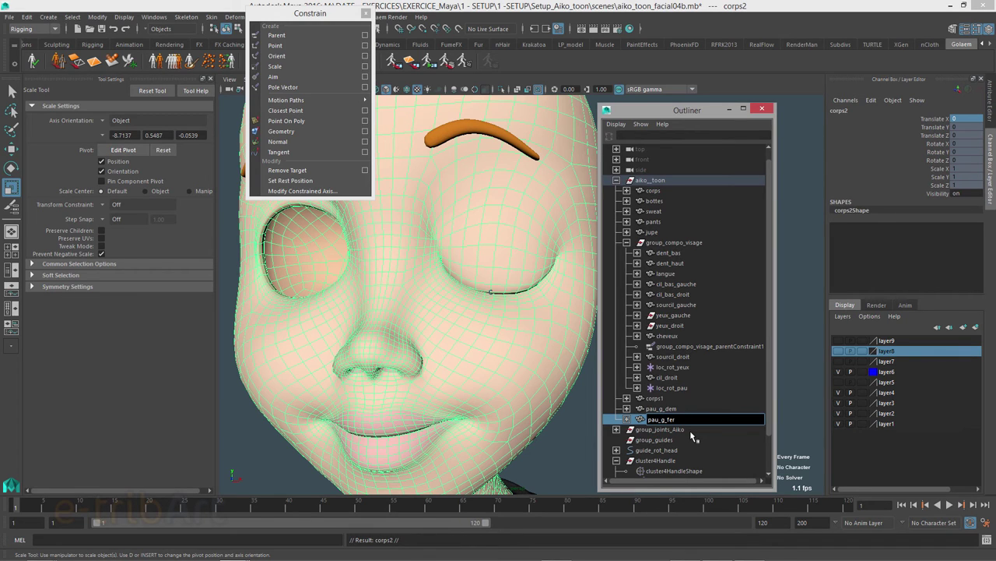
key(Return)
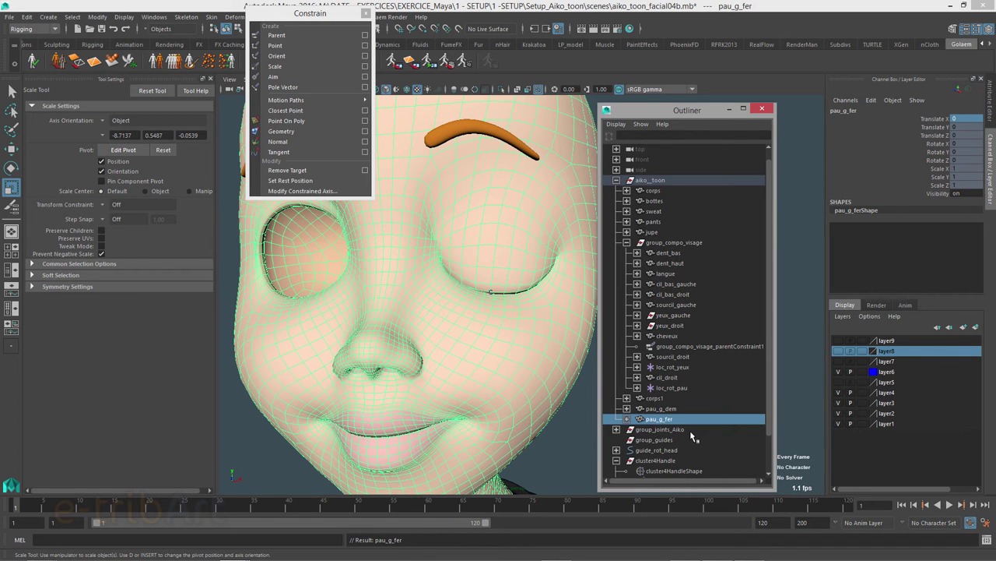
click(660, 410)
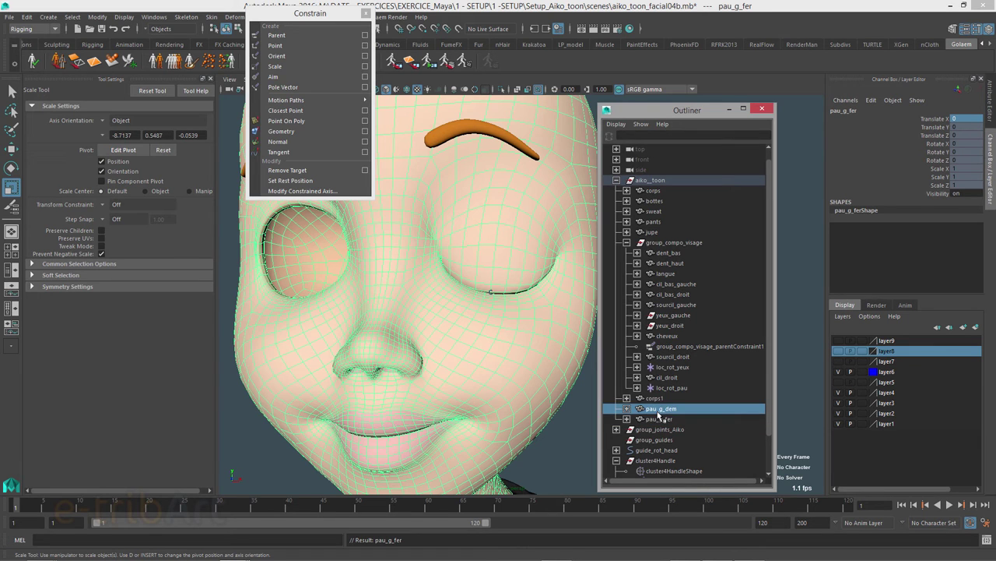
click(660, 419)
click(660, 410)
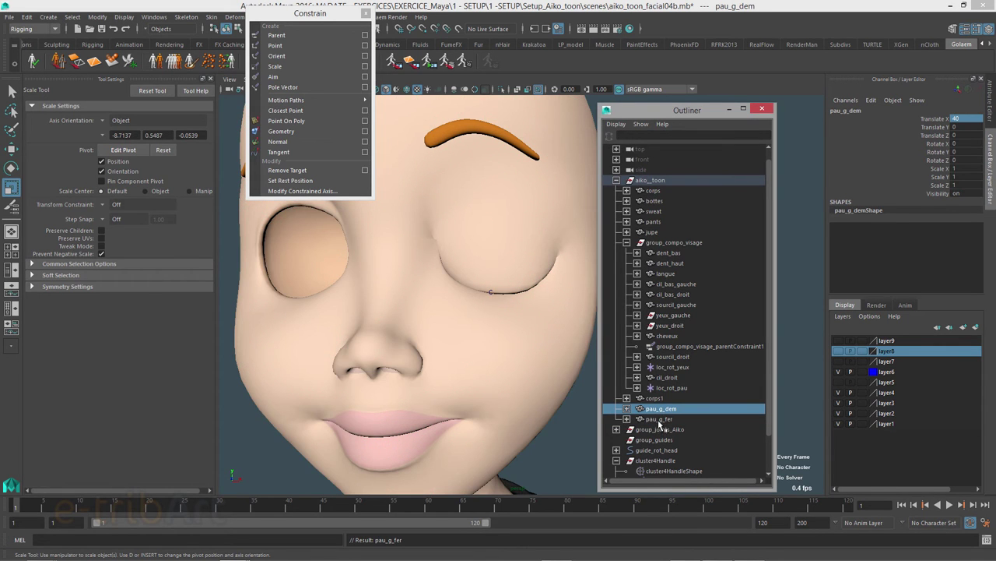
click(661, 419)
Unlock pau_g_fer's transform channels and set its Translate X to 80.
drag(940, 118, 935, 186)
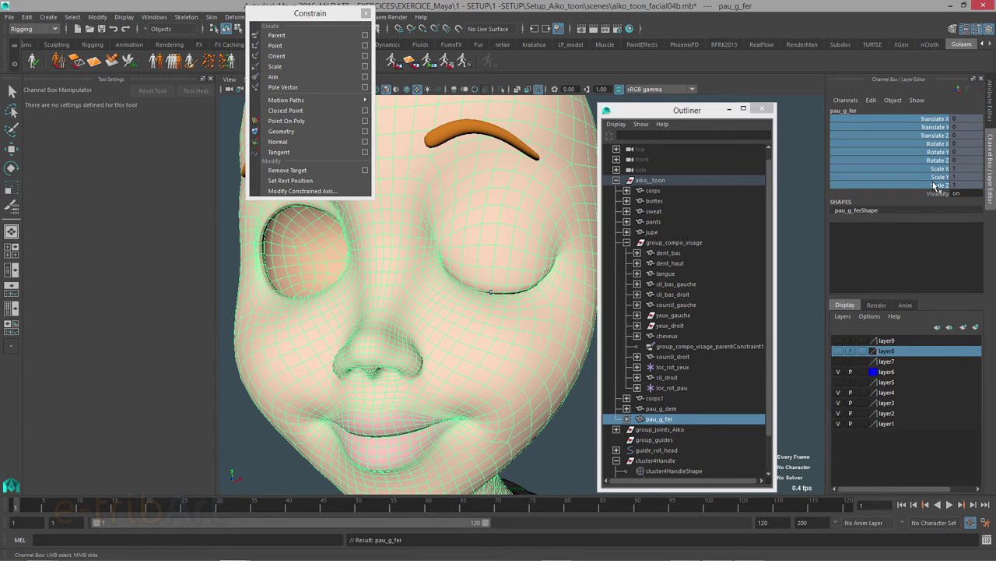
right_click(935, 185)
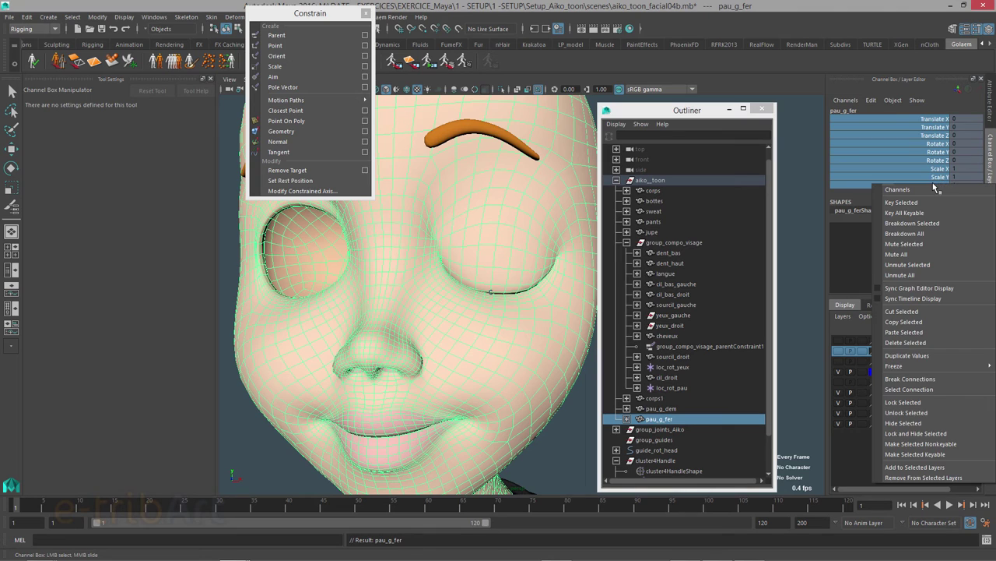
click(915, 413)
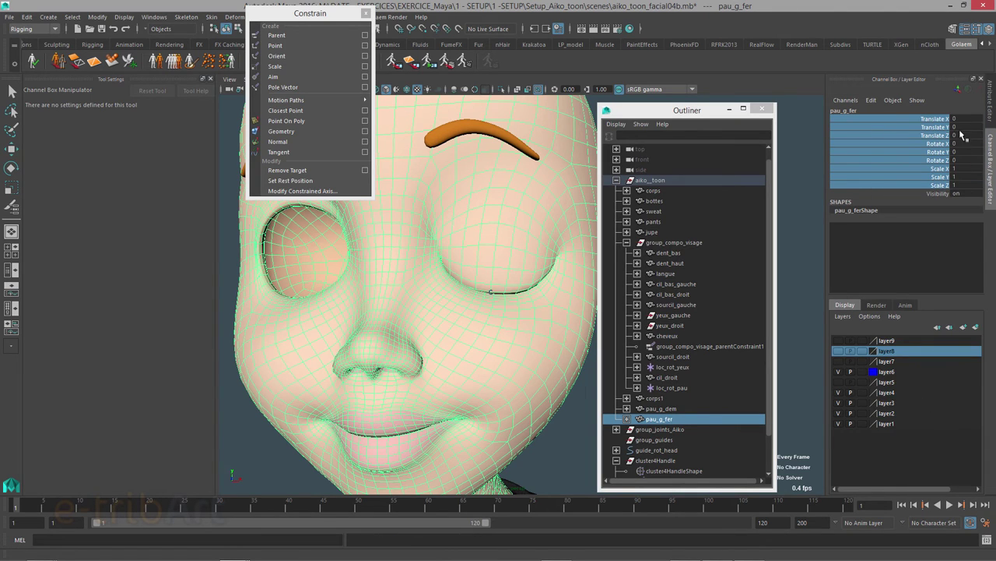
click(958, 121)
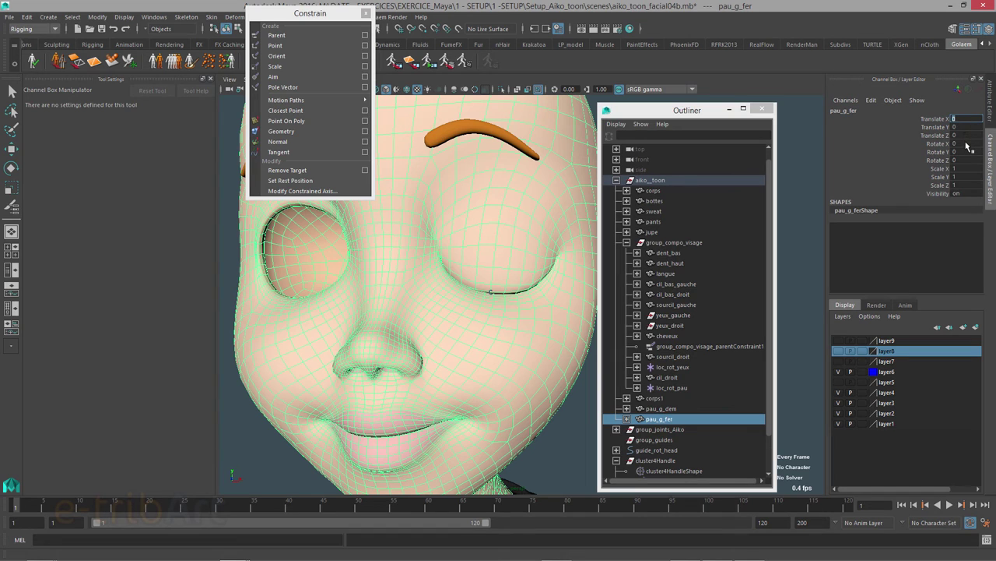
text(80)
key(Return)
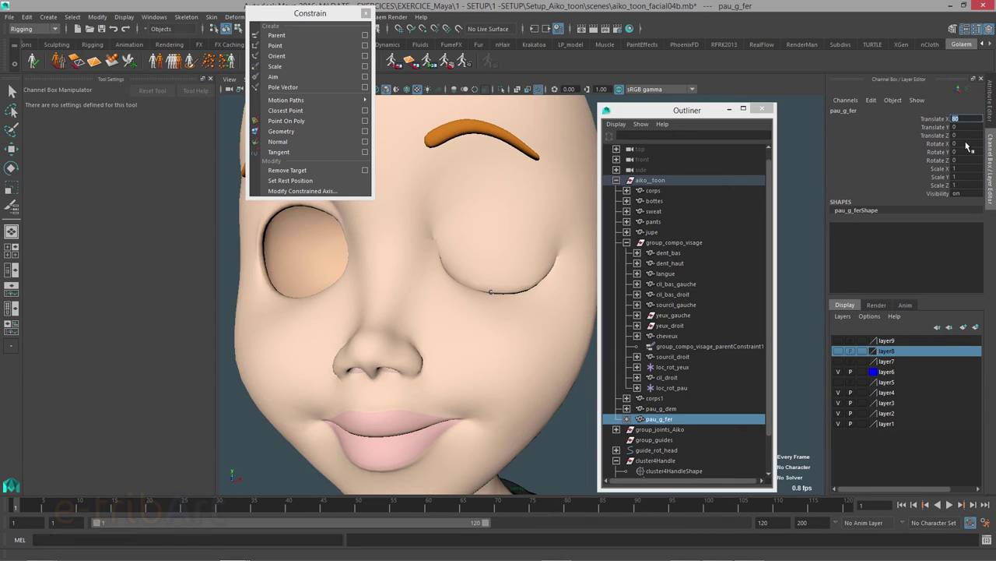
Pan and tumble the view to show both heads and the closed eyelid.
drag(673, 112, 810, 127)
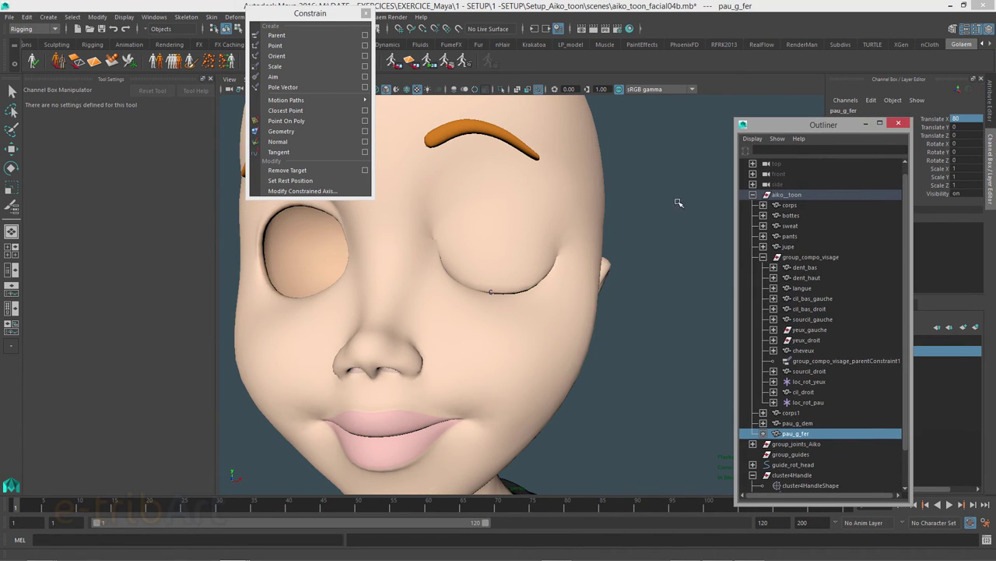
scroll(592, 249, down, 3)
mouse_move(592, 249)
alt+middle_down()
mouse_move(441, 303)
mouse_move(282, 277)
alt+middle_up()
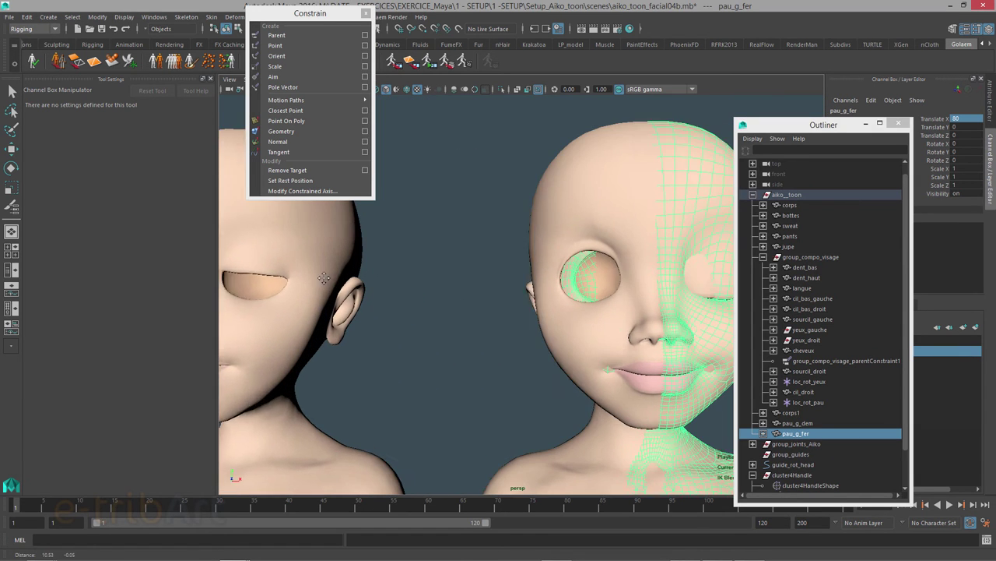
alt+middle_drag(282, 276, 398, 280)
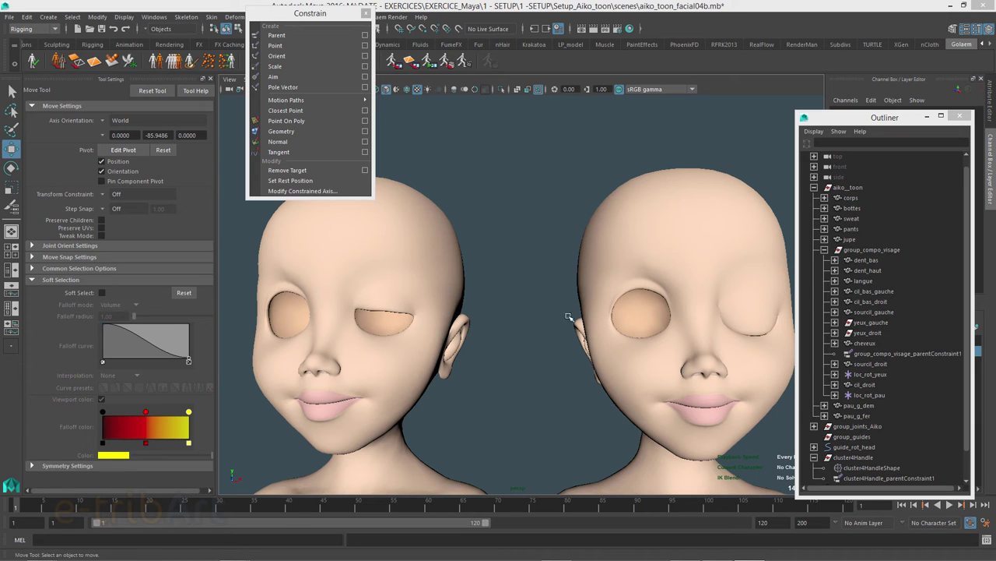
alt+middle_drag(337, 402, 314, 372)
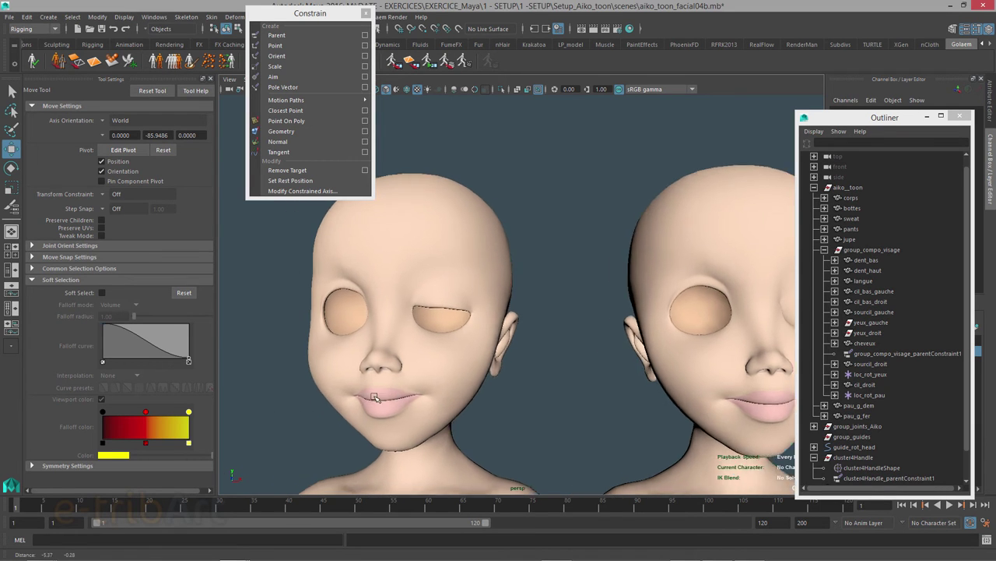
alt+drag(315, 373, 436, 323)
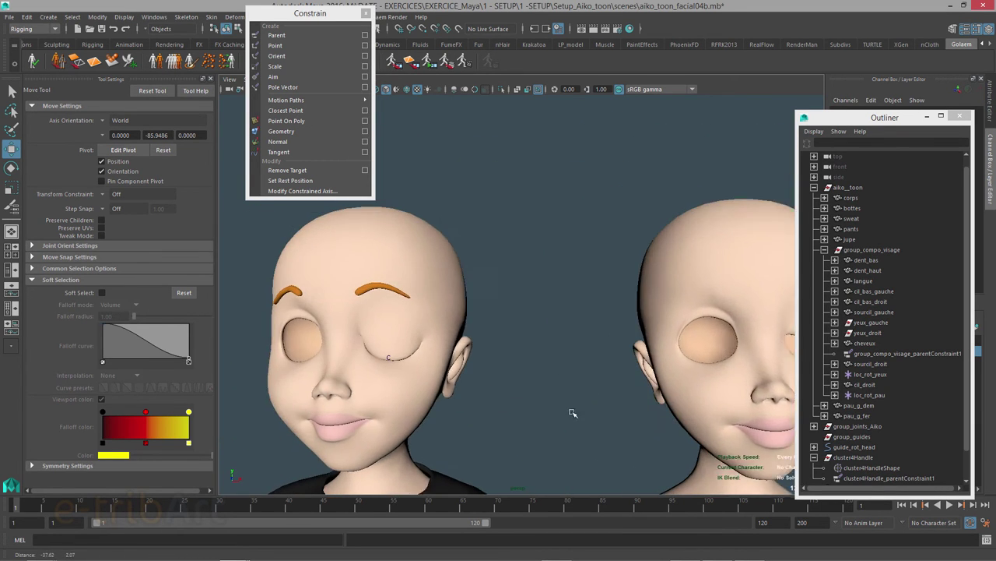
Set loc_rot_pau's Rotate X, Y and Z to 0 so the eye reopens.
click(449, 381)
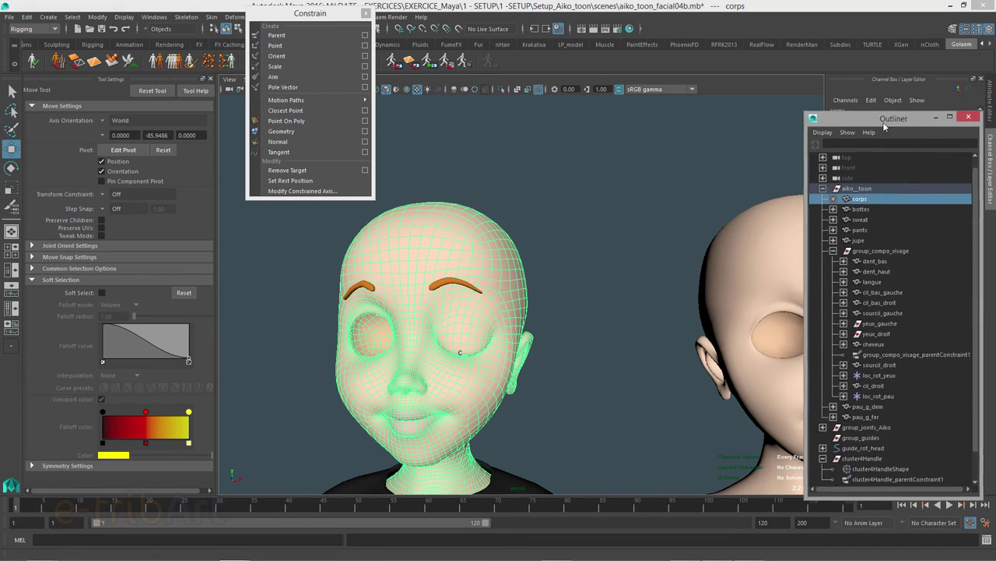
click(960, 115)
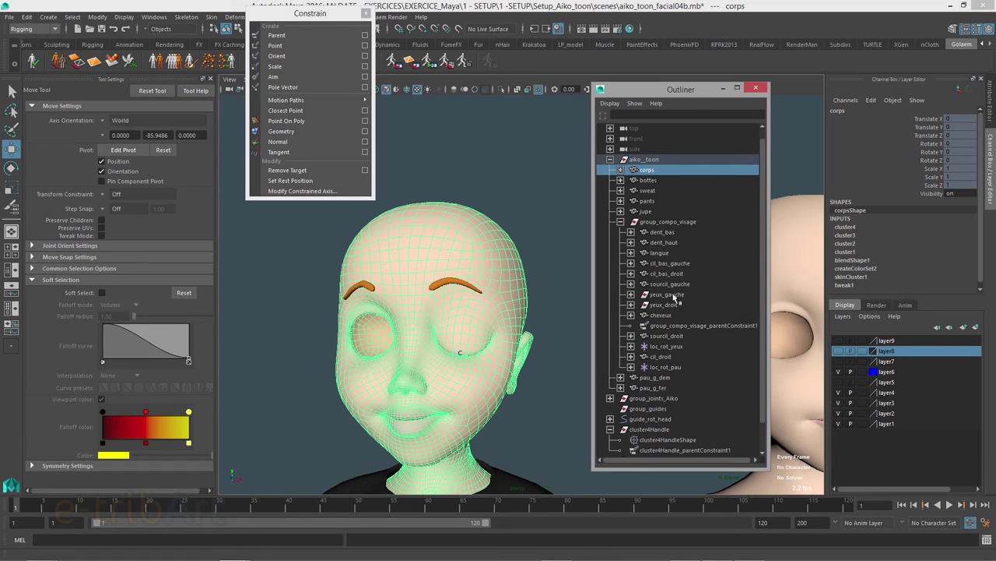
click(664, 367)
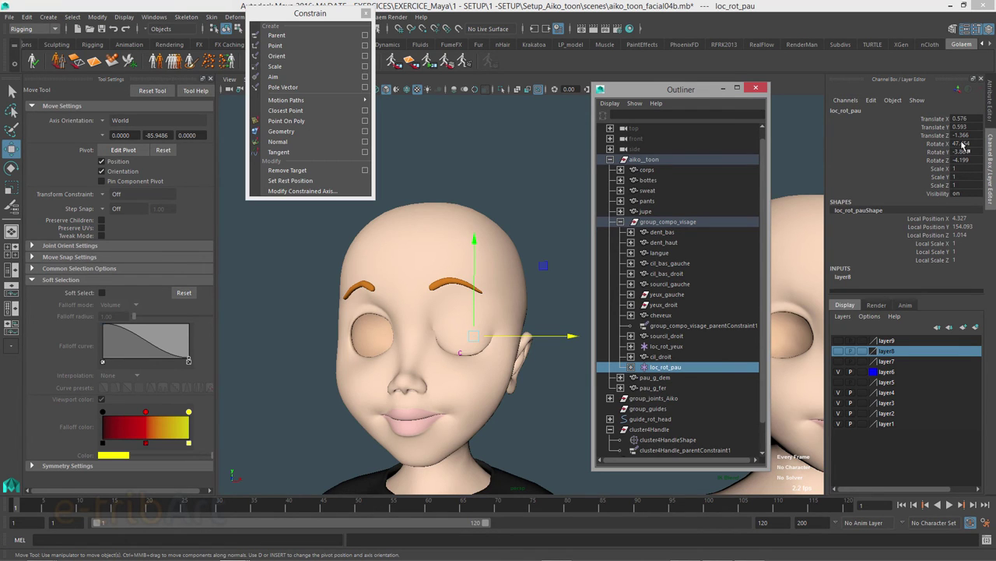
drag(963, 146, 964, 160)
text(0)
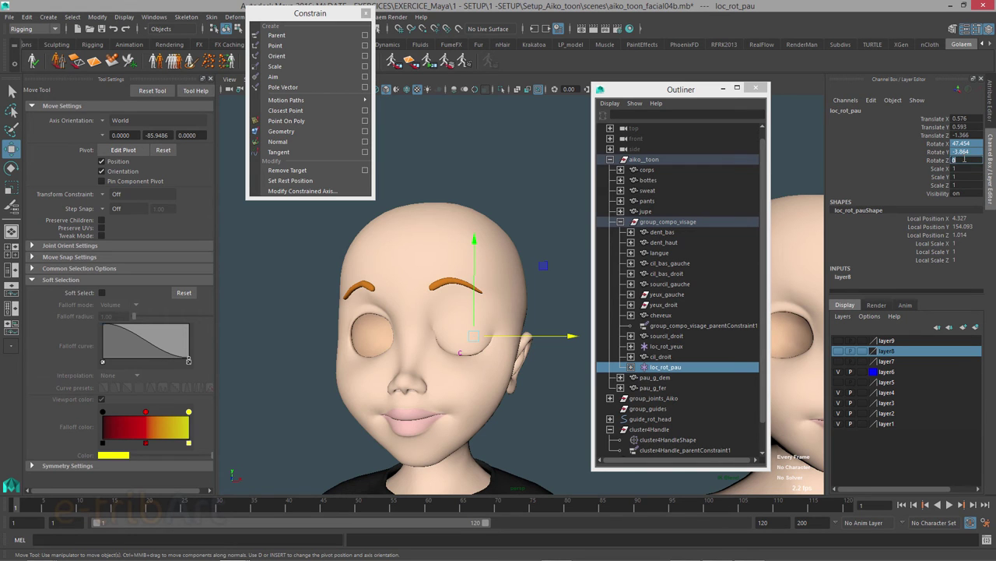
key(Return)
Check the reopened eye and delete cluster4Handle.
alt+drag(443, 354, 423, 361)
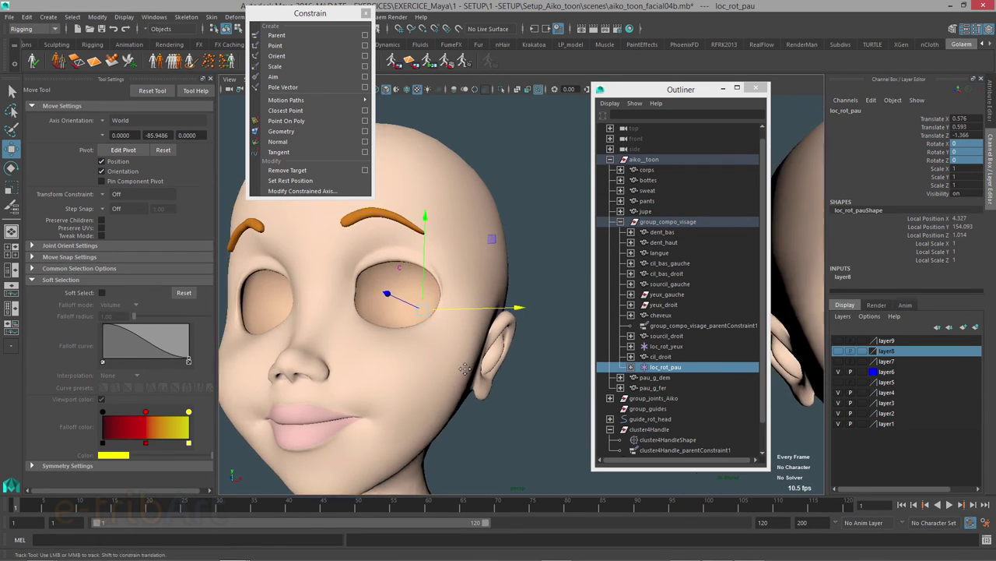
alt+drag(440, 350, 478, 364)
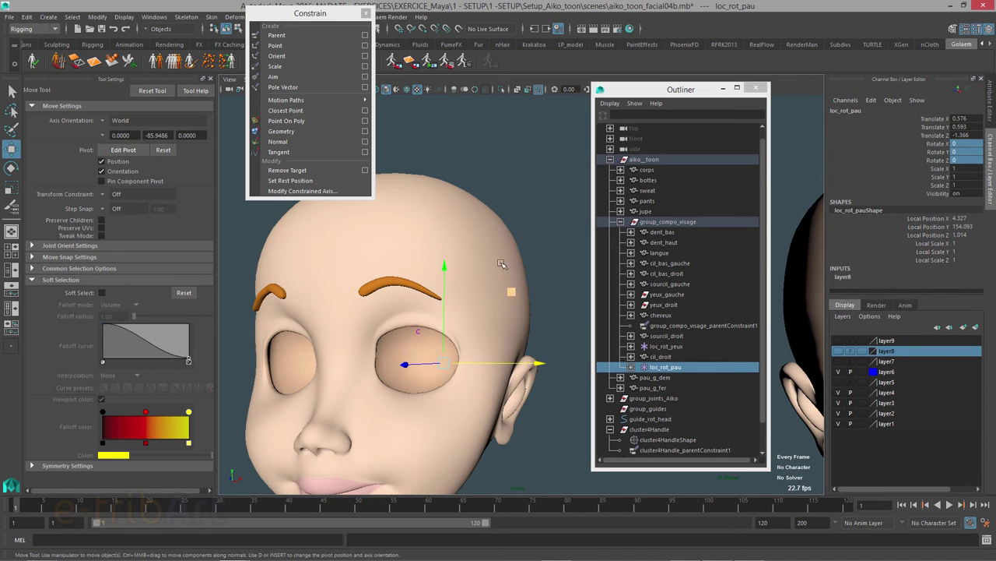
click(654, 432)
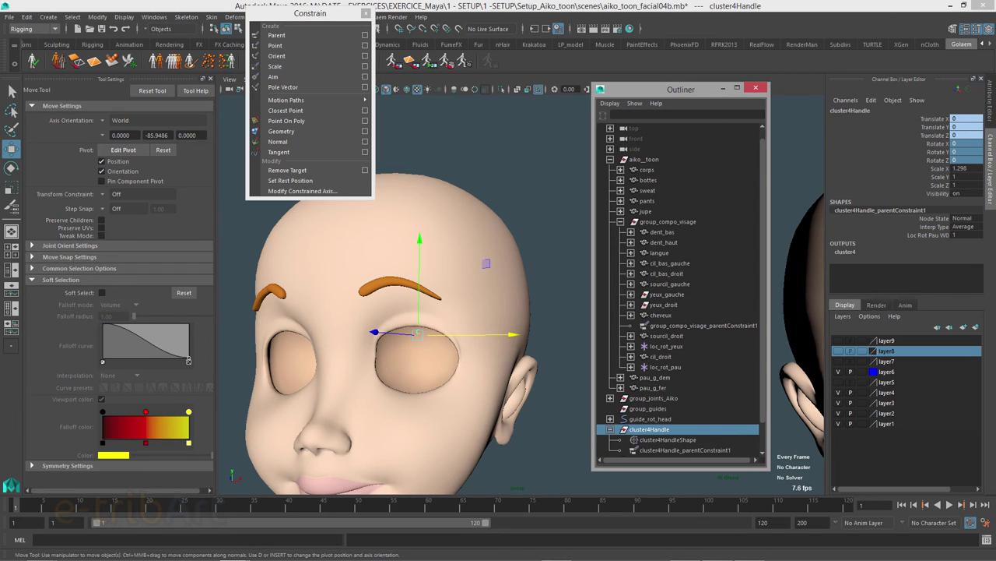
key(Delete)
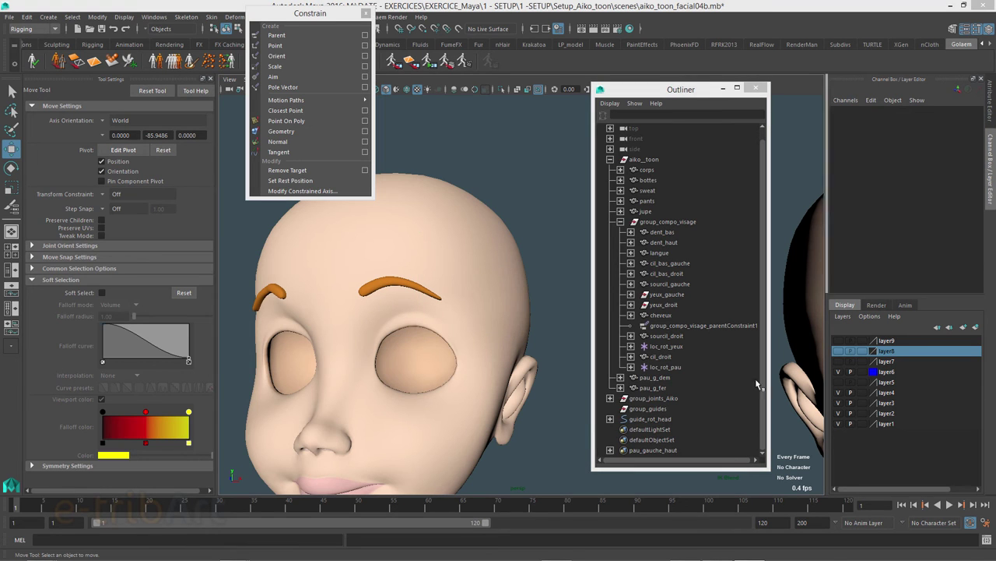
Select pau_g_fer and pau_g_dem, then corps last as the base mesh.
mouse_move(470, 393)
alt+middle_down()
mouse_move(394, 390)
mouse_move(445, 394)
alt+middle_up()
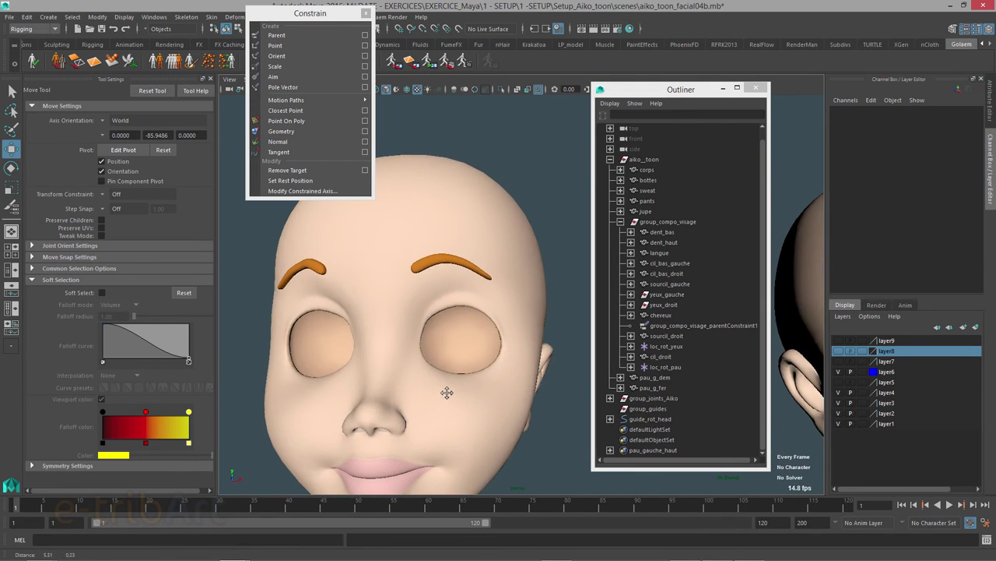
click(449, 375)
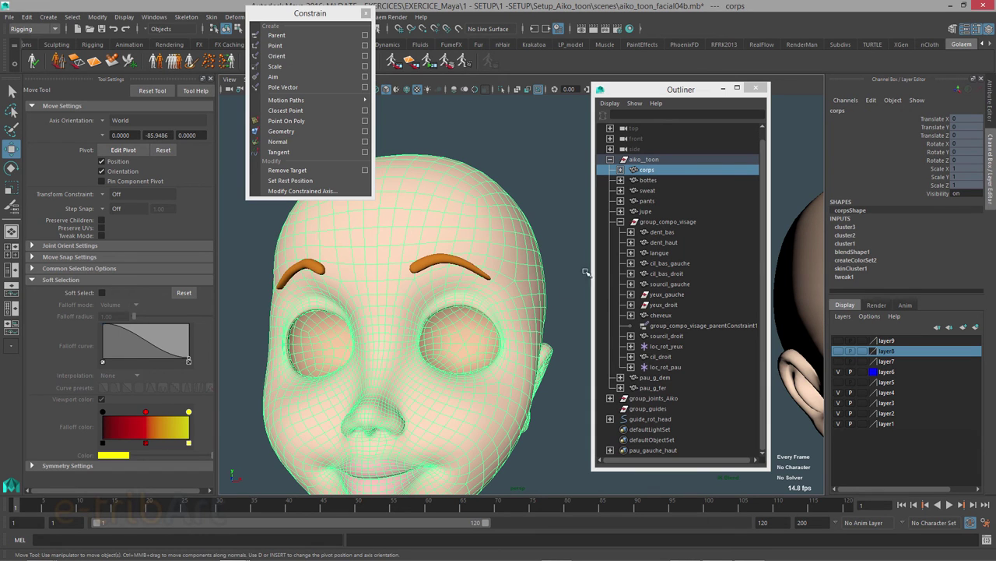
click(654, 387)
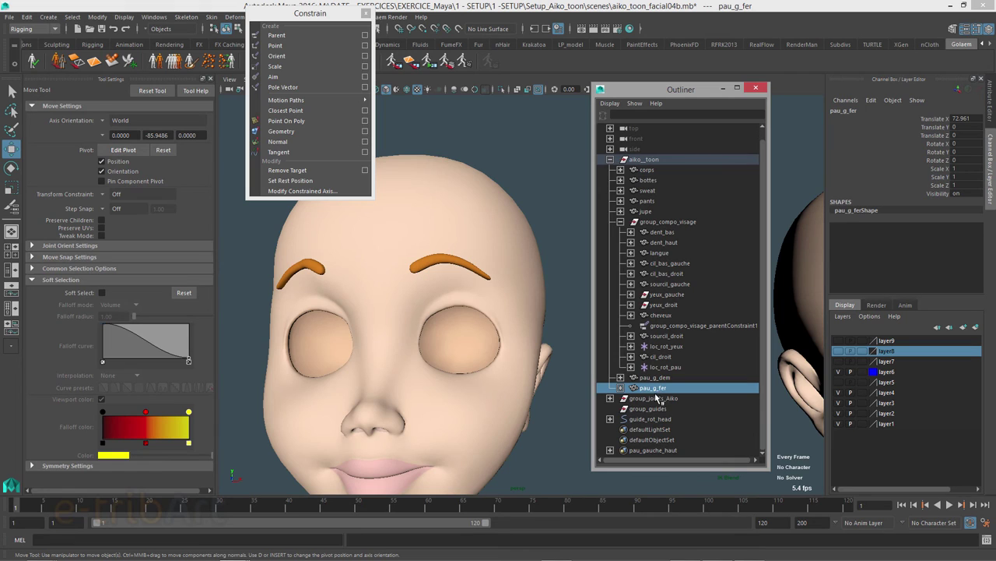
click(655, 378)
ctrl+click(655, 388)
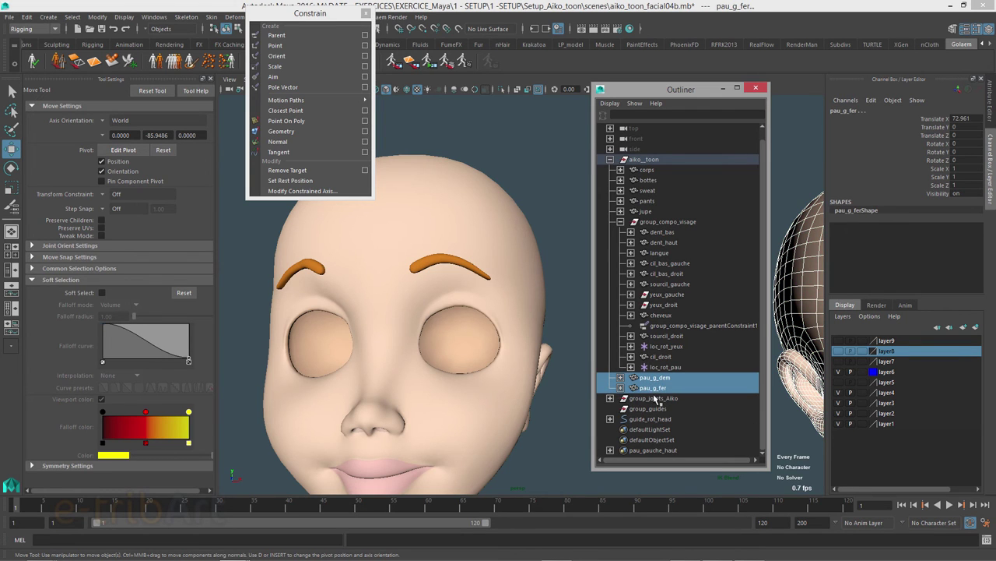
ctrl+click(646, 170)
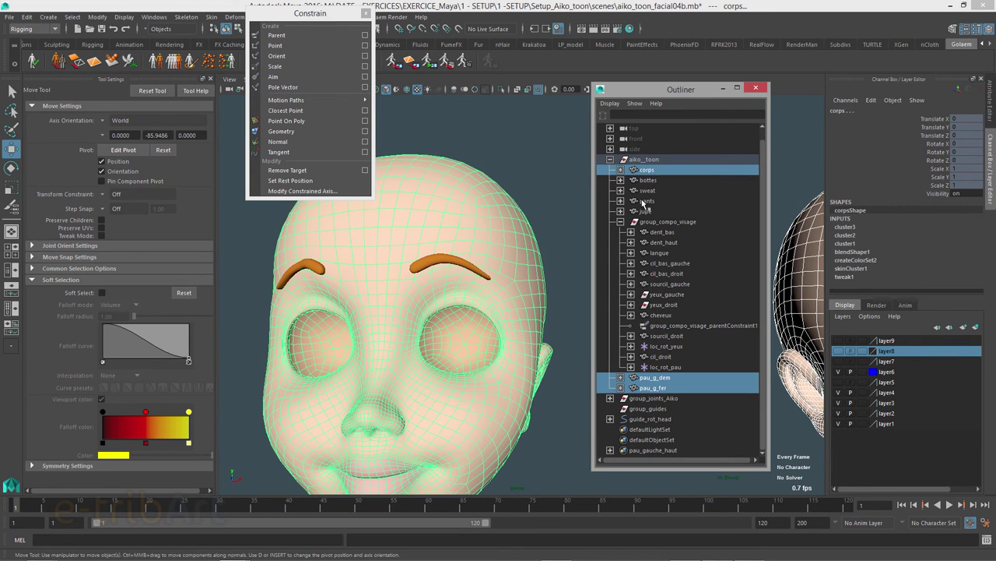
click(233, 17)
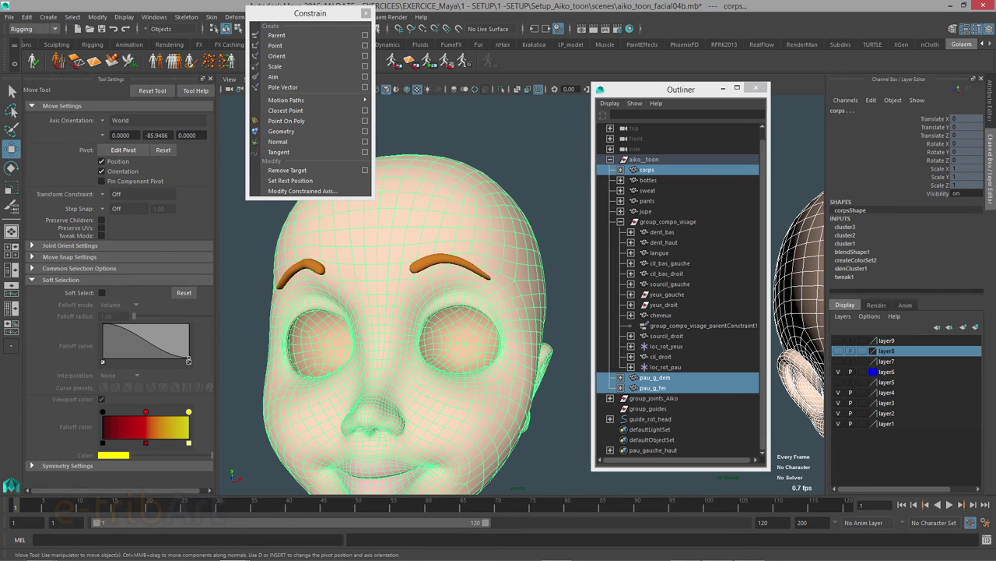
click(249, 23)
Create a Blend Shape on corps from the floating Deform list, then close the floating lists.
drag(934, 35, 693, 40)
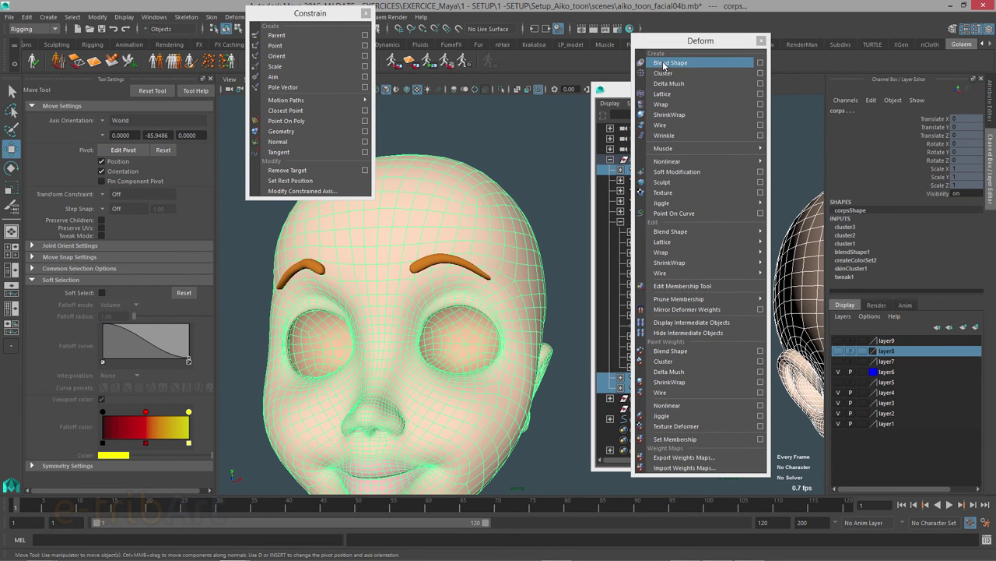
click(664, 65)
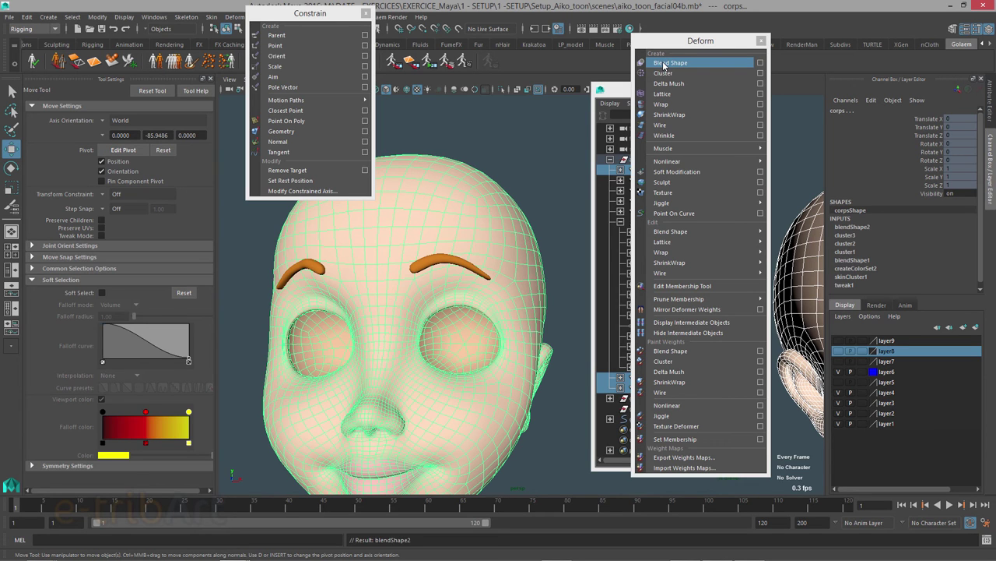
click(760, 41)
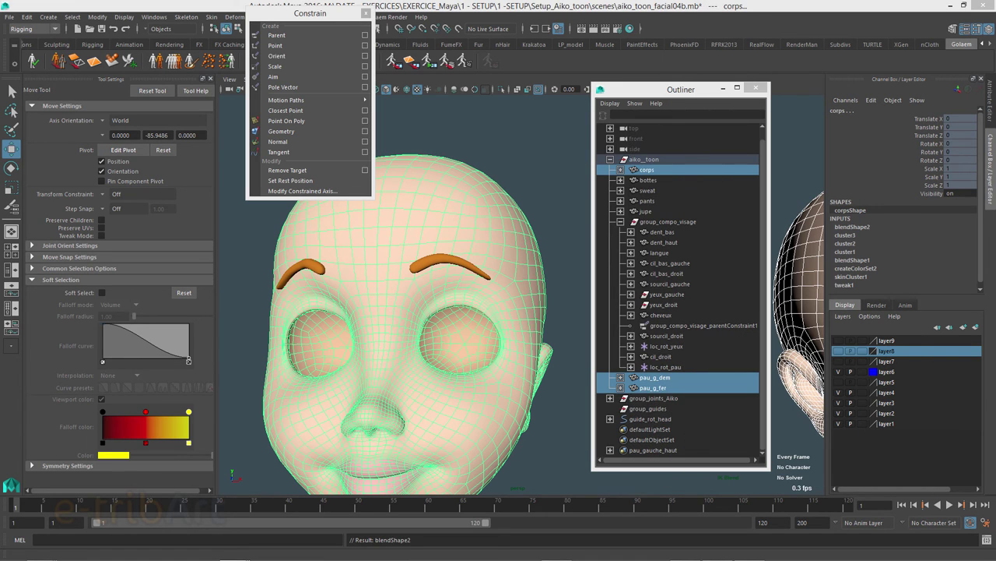
click(433, 149)
click(432, 157)
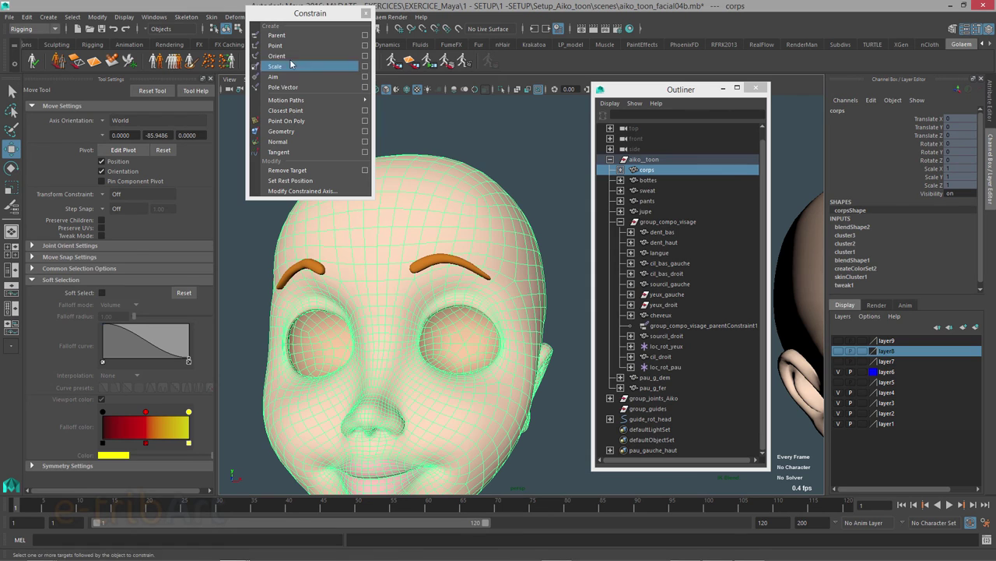
click(366, 13)
Open the Blend Shape editor, scroll to blendShape2 and enlarge the window.
click(154, 17)
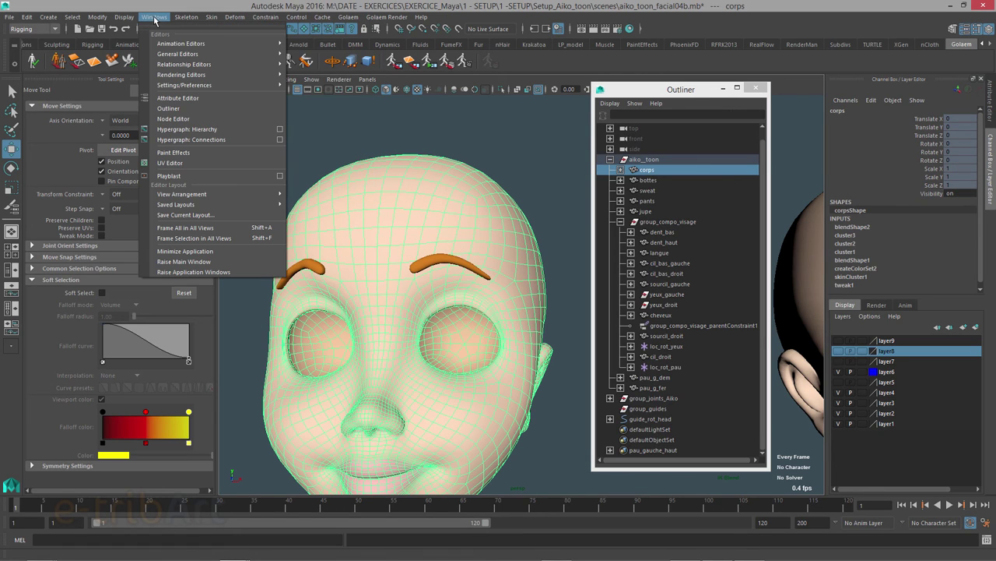
mouse_move(181, 44)
click(315, 104)
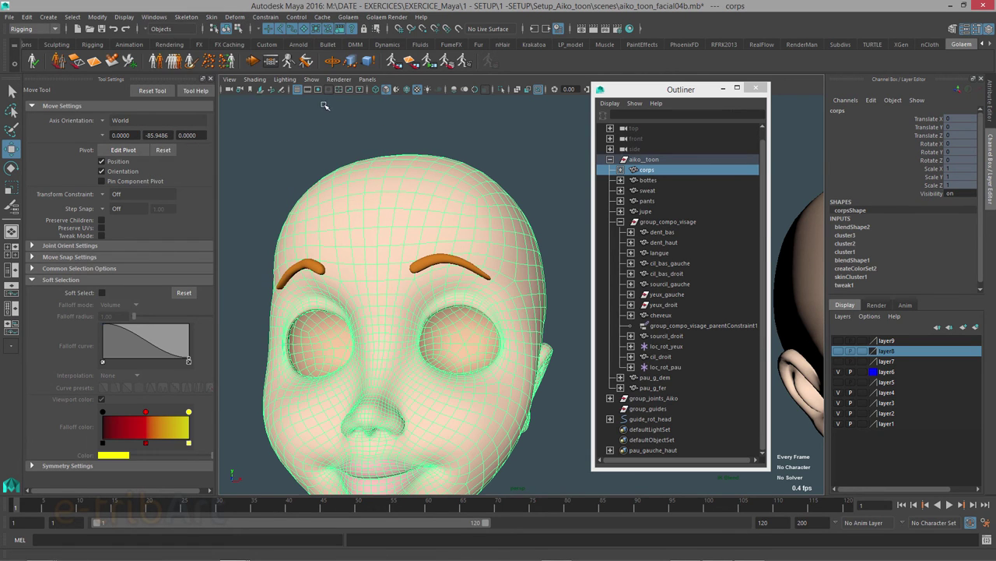
drag(672, 109, 623, 84)
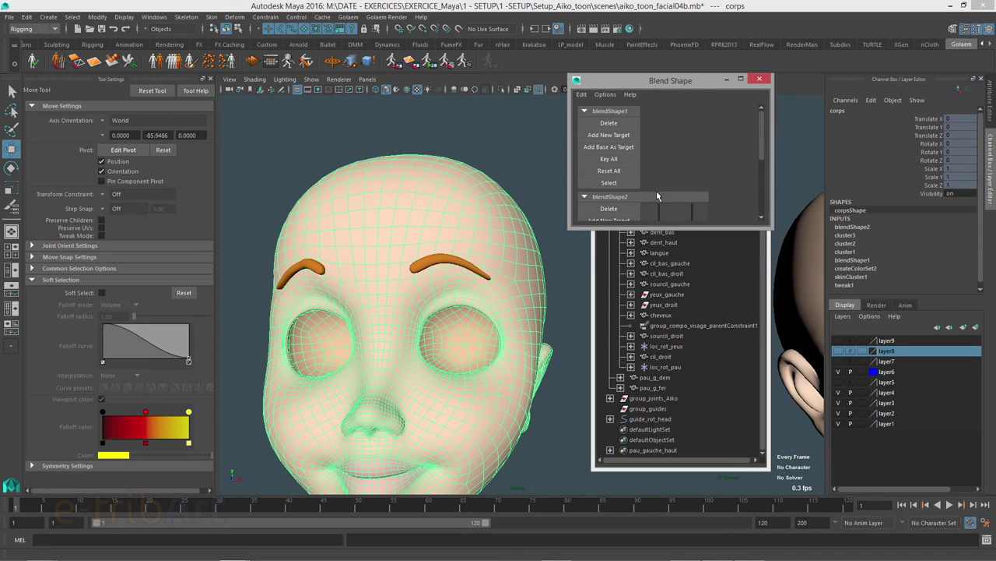
scroll(619, 132, down, 2)
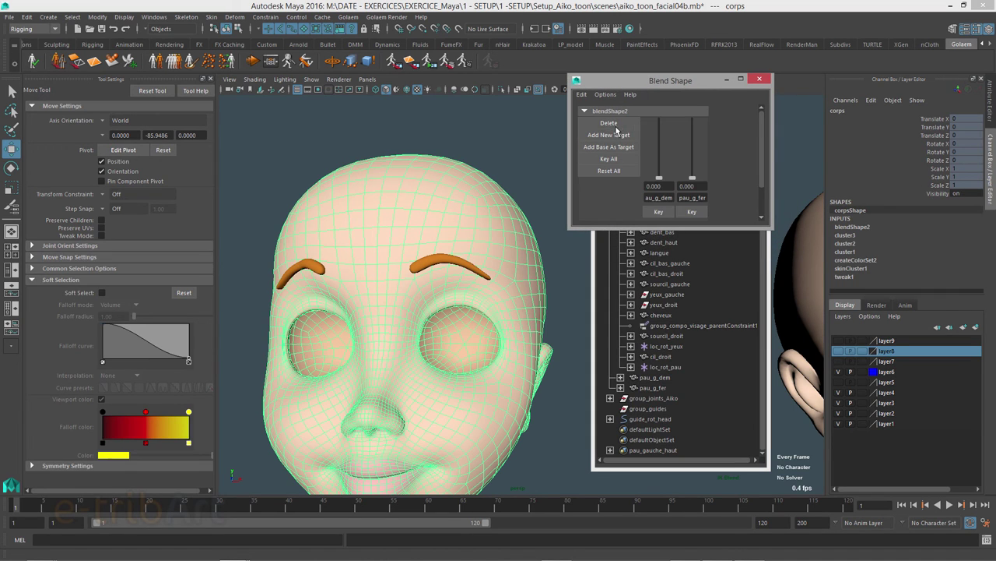
drag(664, 226, 663, 269)
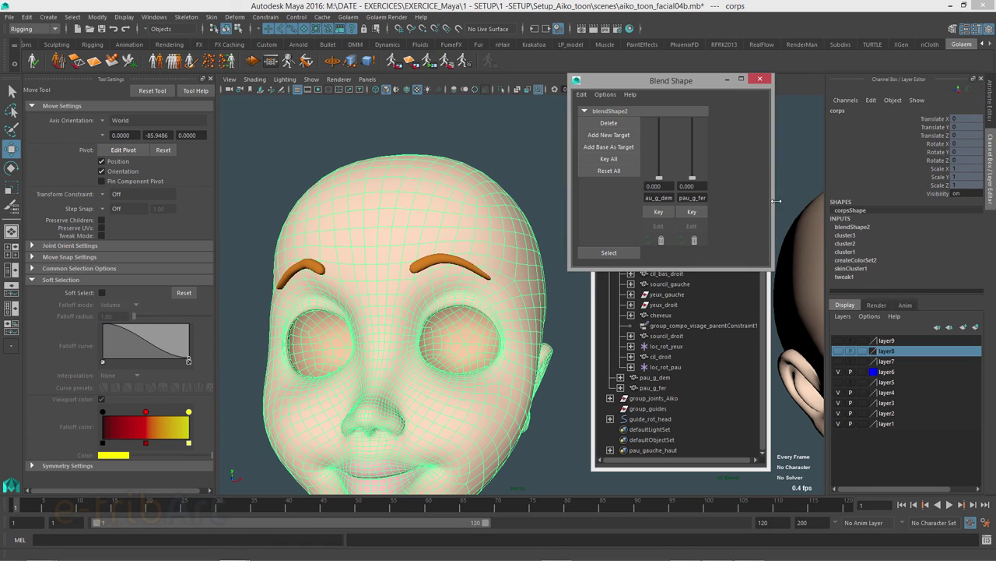
Drive pau_g_fer to 1 and back to 0, confirming the left eyelid closes and reopens.
drag(770, 201, 806, 203)
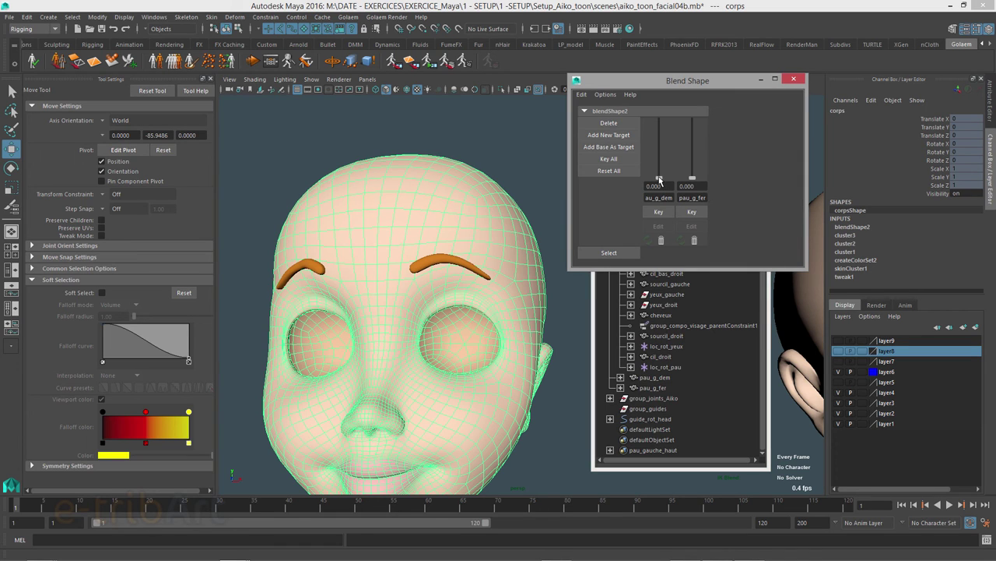
mouse_move(660, 179)
mouse_down()
mouse_move(660, 120)
mouse_move(667, 188)
mouse_move(700, 137)
mouse_move(701, 86)
mouse_up()
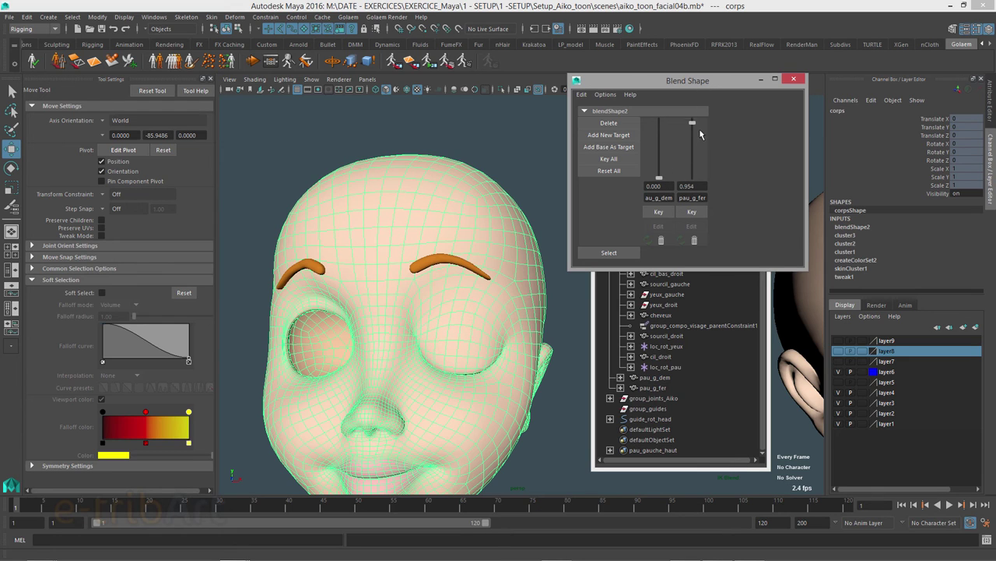
mouse_move(700, 134)
mouse_down()
mouse_move(698, 191)
mouse_move(702, 81)
mouse_move(701, 197)
mouse_move(662, 123)
mouse_move(664, 193)
mouse_move(663, 134)
mouse_move(661, 187)
mouse_move(694, 156)
mouse_move(698, 118)
mouse_up()
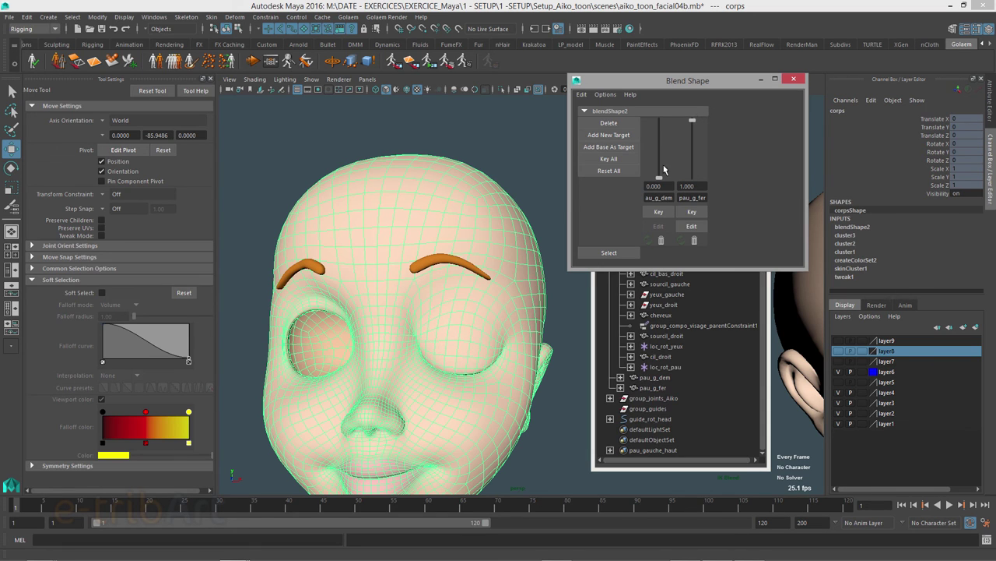
mouse_move(660, 180)
mouse_down()
mouse_move(669, 111)
mouse_move(664, 201)
mouse_move(667, 99)
mouse_move(661, 189)
mouse_up()
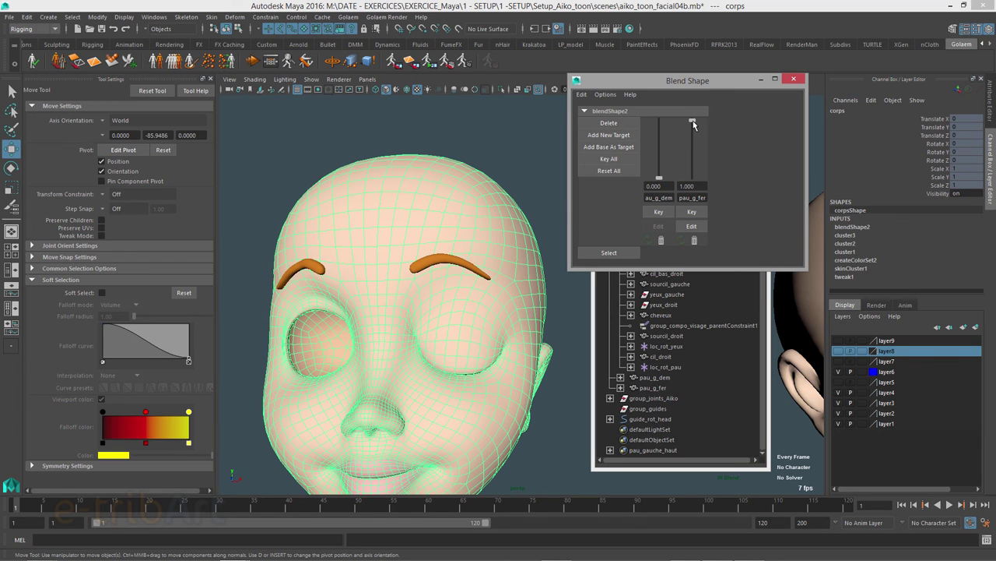
mouse_move(693, 122)
mouse_down()
mouse_move(696, 185)
mouse_move(696, 109)
mouse_move(694, 179)
mouse_up()
click(695, 212)
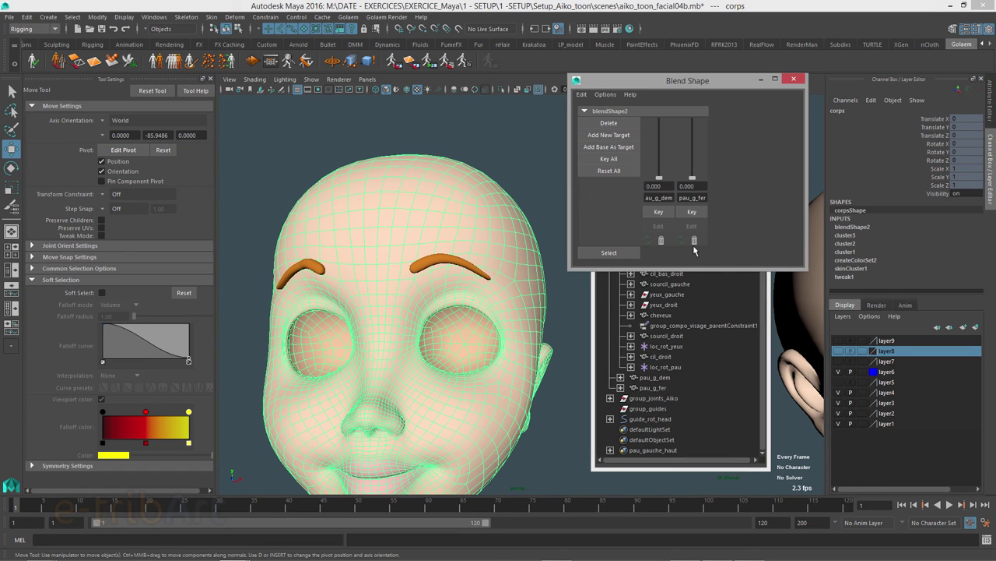
alt+drag(500, 356, 501, 311)
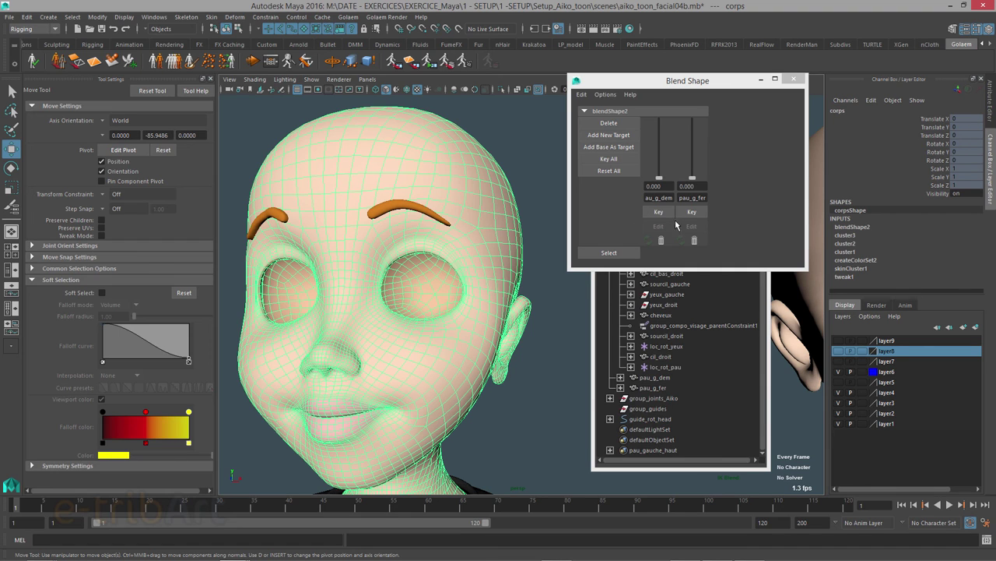
mouse_move(500, 331)
alt+mouse_down()
mouse_move(528, 333)
mouse_move(506, 329)
alt+mouse_up()
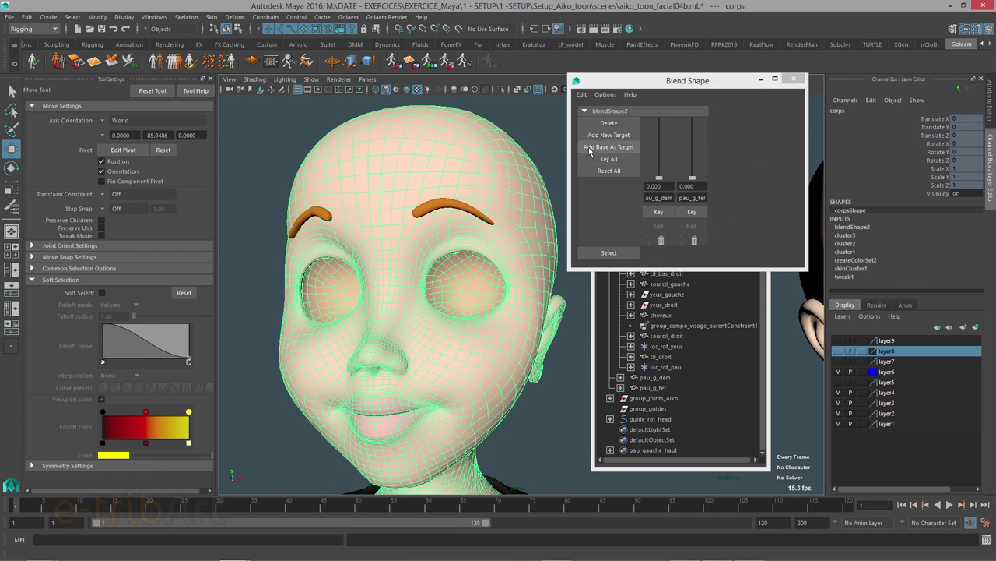
Show layer7 and the hair layer with layer8 hidden, test pau_g_fer, and select the left eyeball.
click(838, 350)
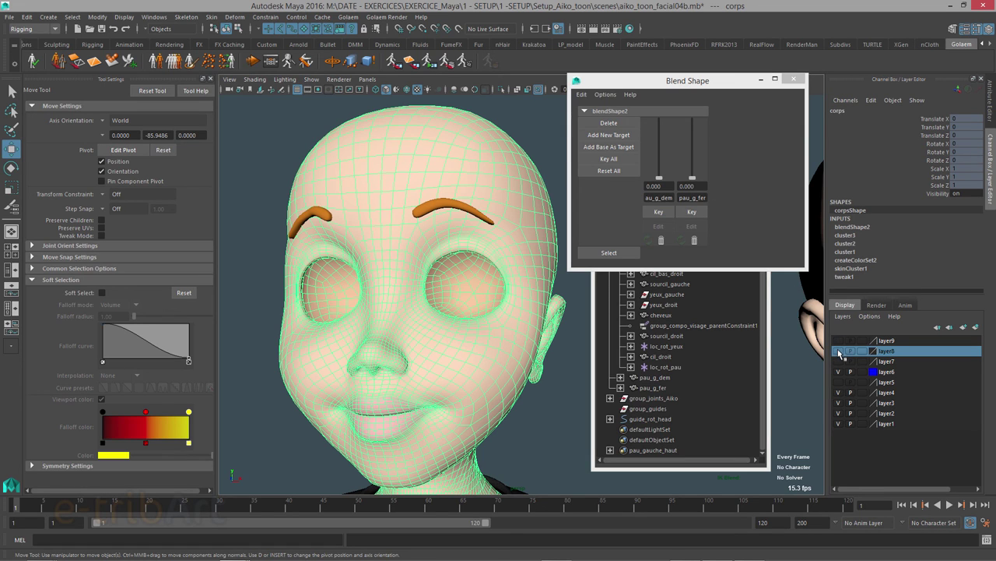
click(838, 362)
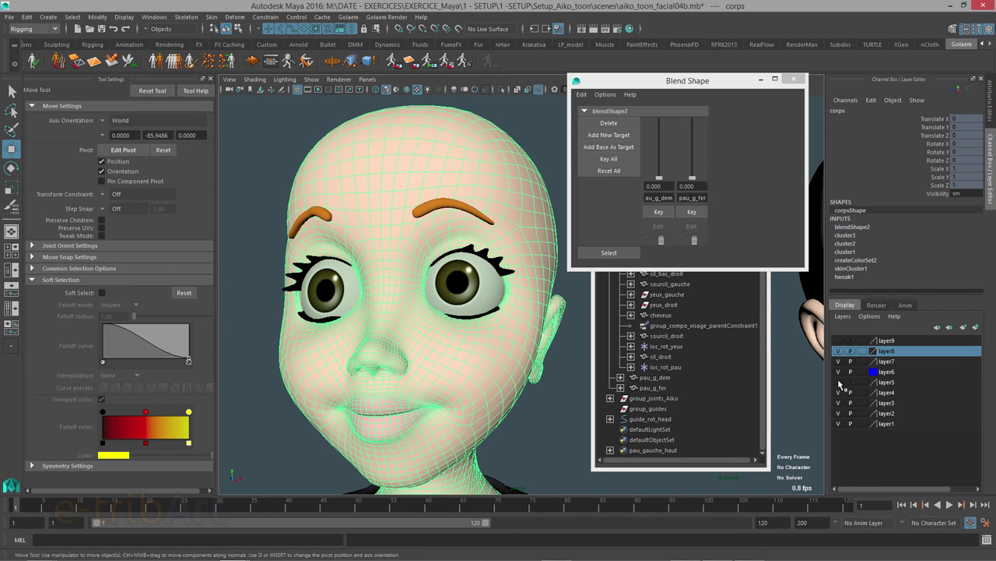
click(838, 382)
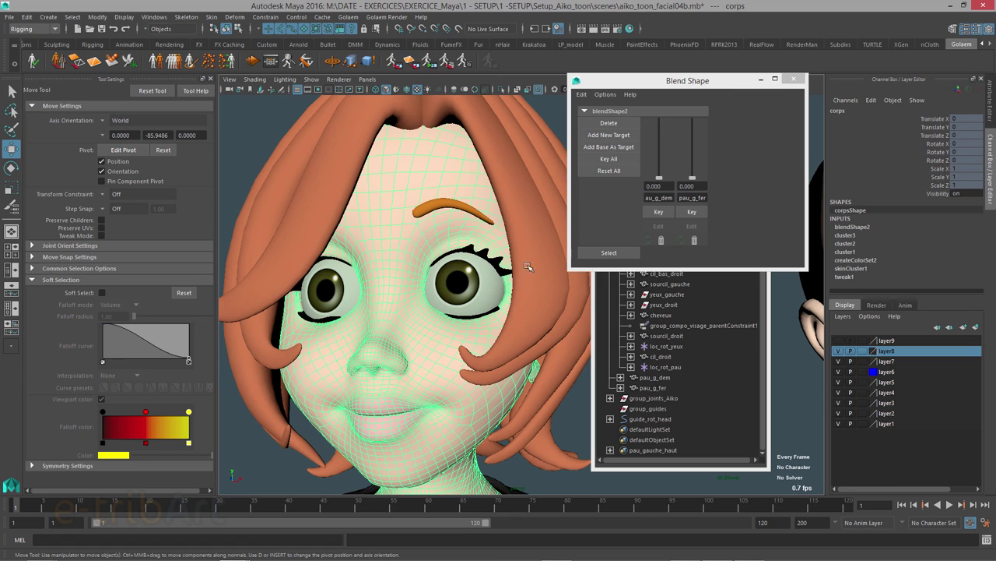
click(839, 351)
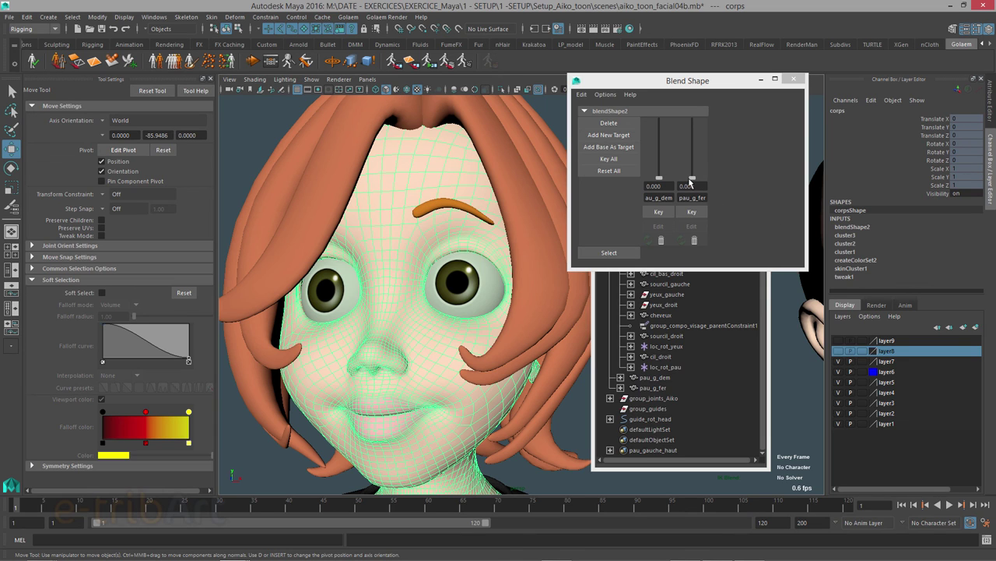
mouse_move(692, 178)
mouse_down()
mouse_move(702, 123)
mouse_move(697, 198)
mouse_up()
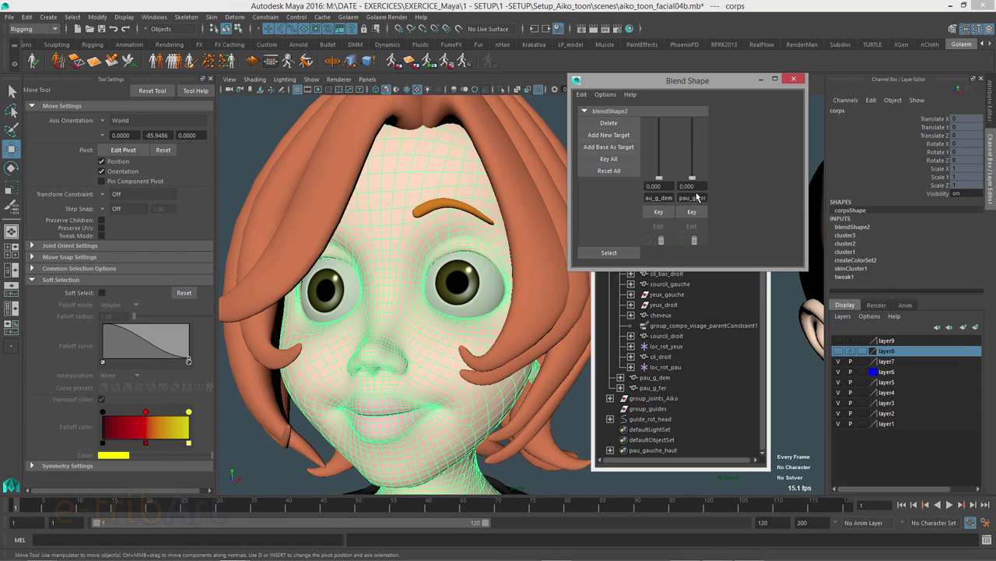
click(475, 290)
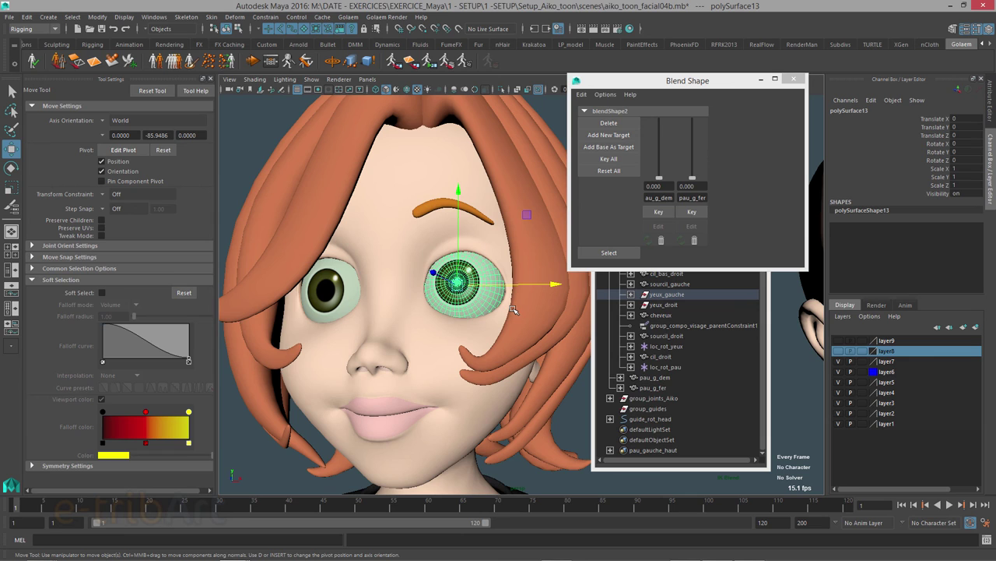
Select yeux_gauche and raise pau_g_fer to 1.000 so the eyelid fully covers the eyeball.
drag(622, 80, 816, 89)
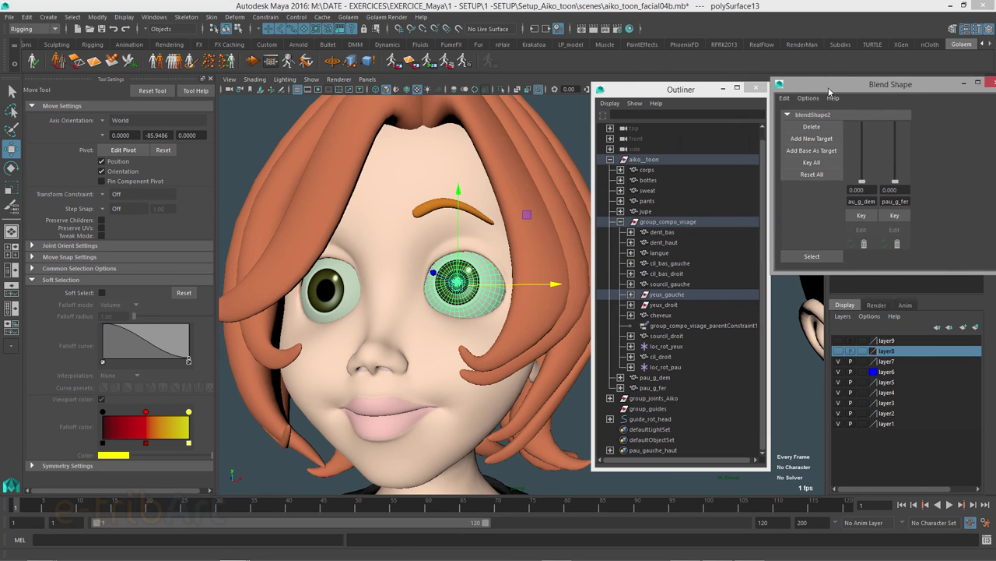
click(659, 295)
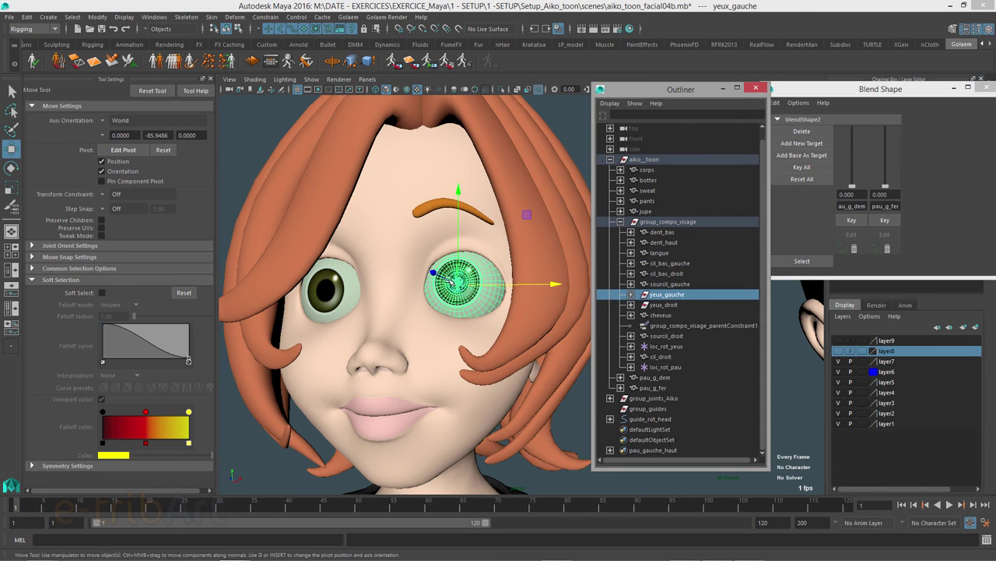
drag(433, 273, 434, 273)
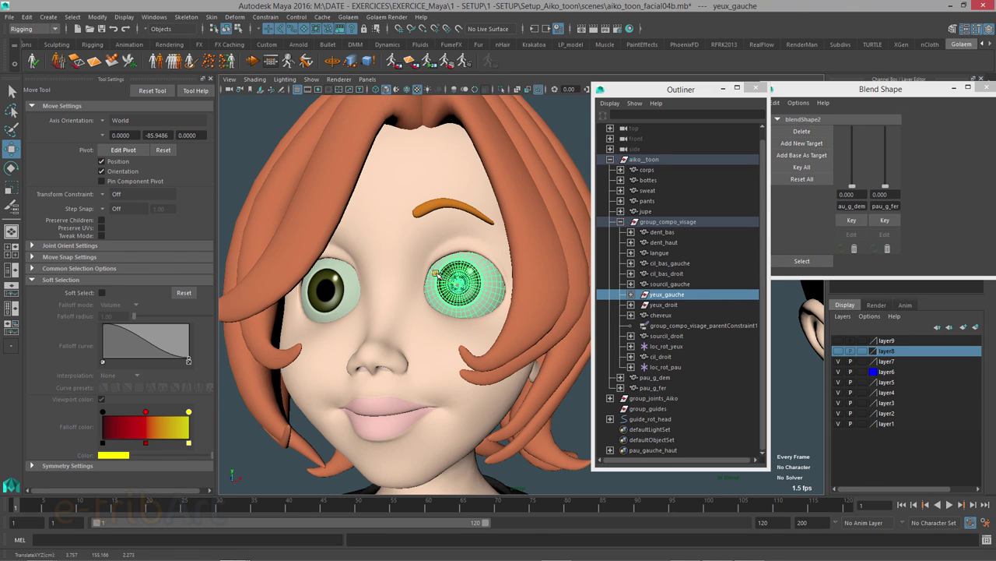
click(438, 274)
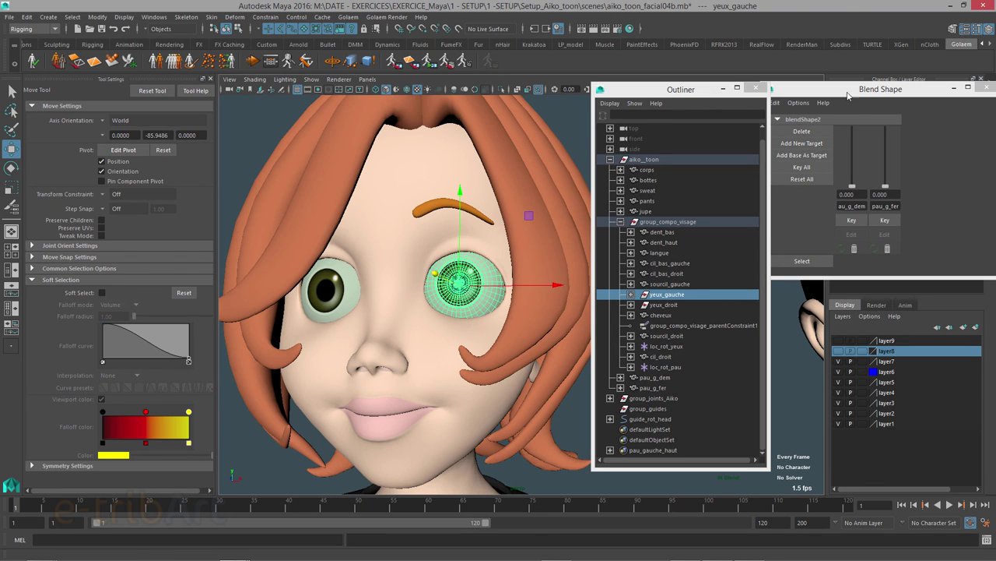
drag(853, 93, 759, 95)
mouse_move(800, 193)
mouse_down()
mouse_move(796, 127)
mouse_move(755, 83)
mouse_up()
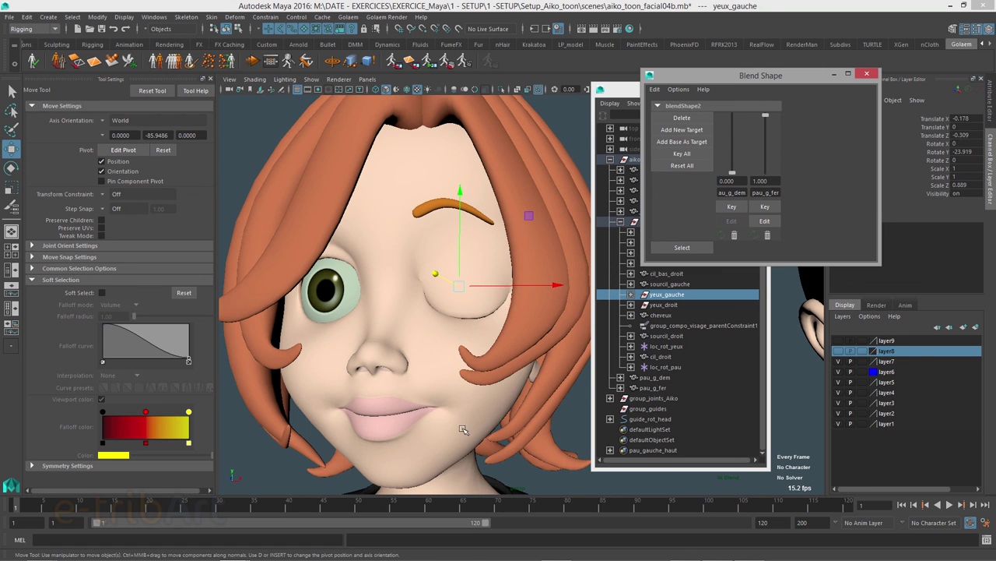
From a frontal view, set pau_g_fer to 0.248 and deselect the eyeball.
mouse_move(465, 431)
alt+mouse_down()
mouse_move(485, 396)
mouse_move(475, 392)
alt+mouse_up()
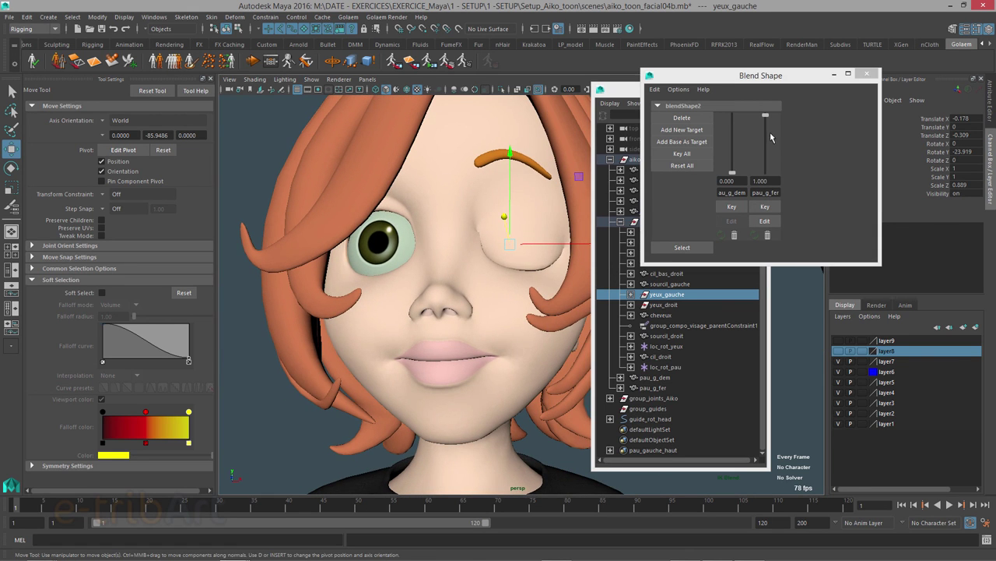
drag(766, 117, 765, 159)
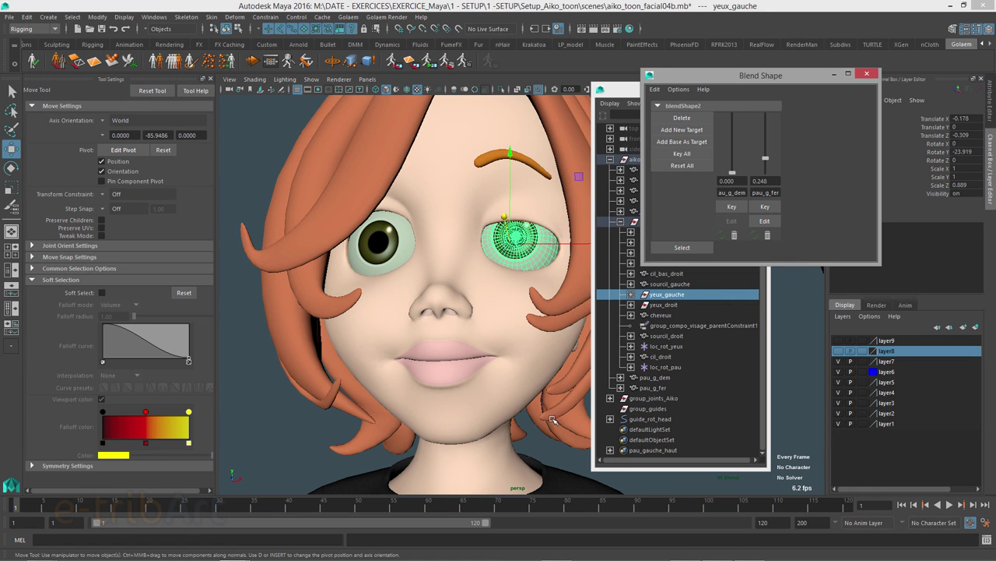
click(551, 453)
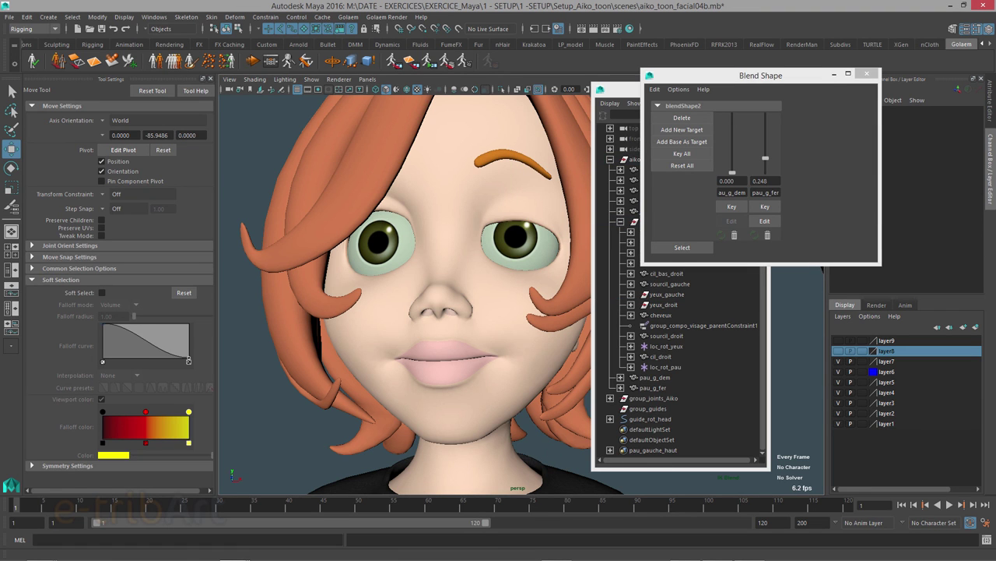